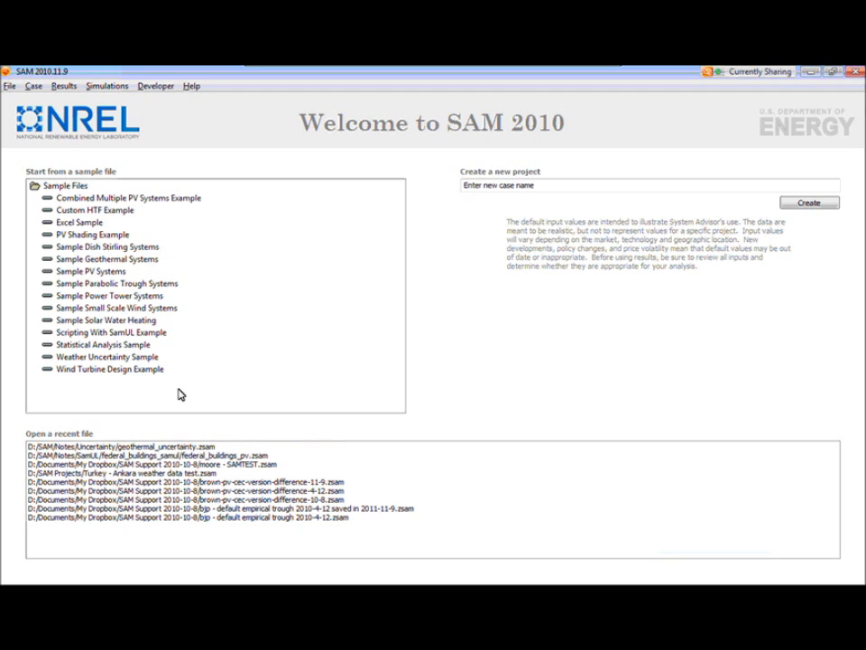
{"action": "left_click", "coordinate": [577, 184]}
{"action": "double_click", "coordinate": [577, 184]}
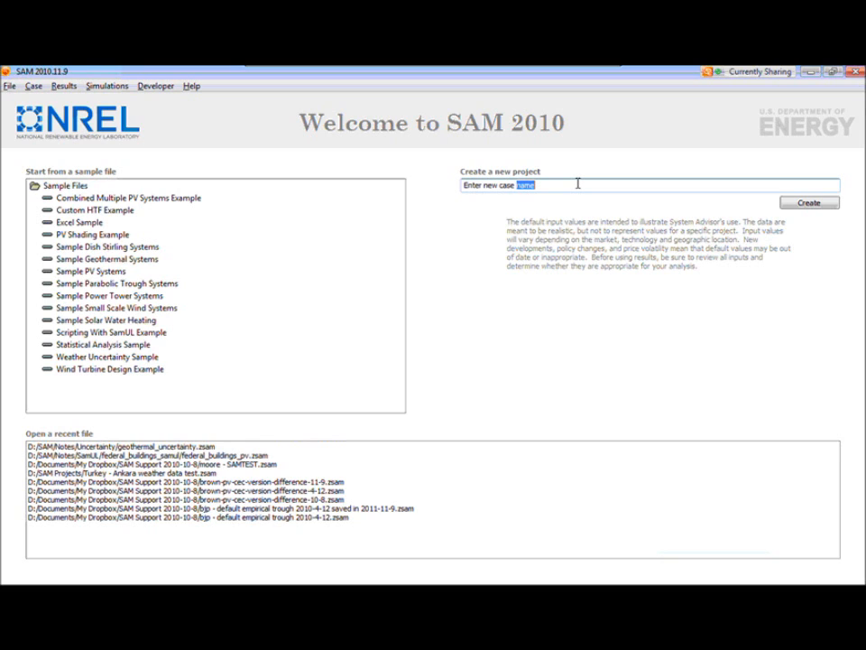
{"action": "left_click", "coordinate": [578, 184]}
{"action": "left_click", "coordinate": [10, 86]}
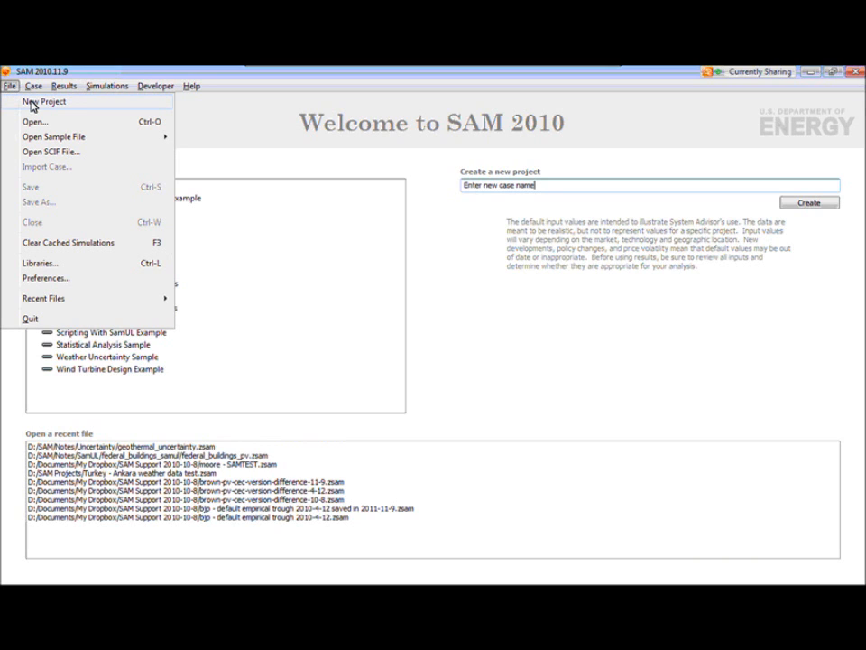
{"action": "mouse_move", "coordinate": [38, 137]}
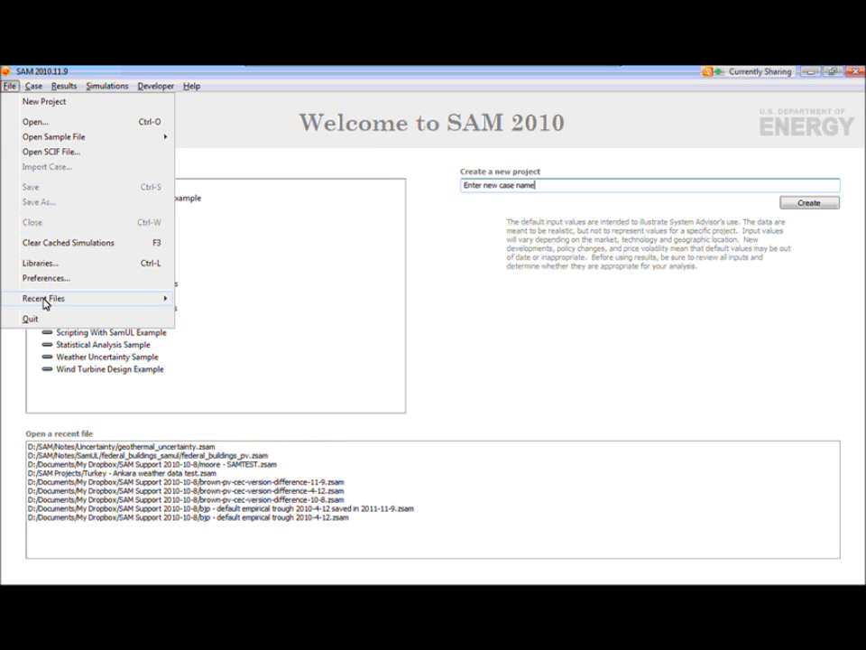
{"action": "mouse_move", "coordinate": [43, 303]}
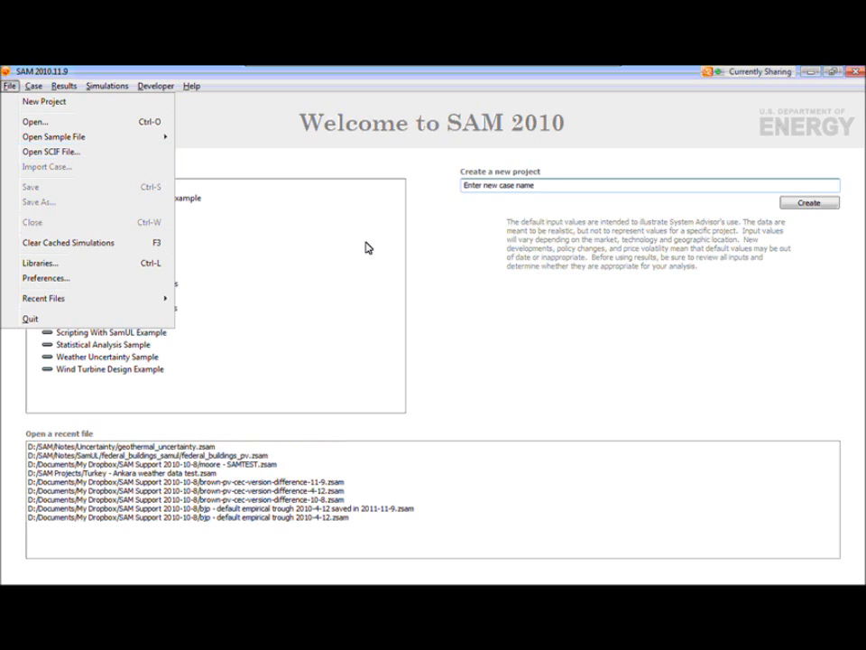
{"action": "left_click", "coordinate": [410, 188]}
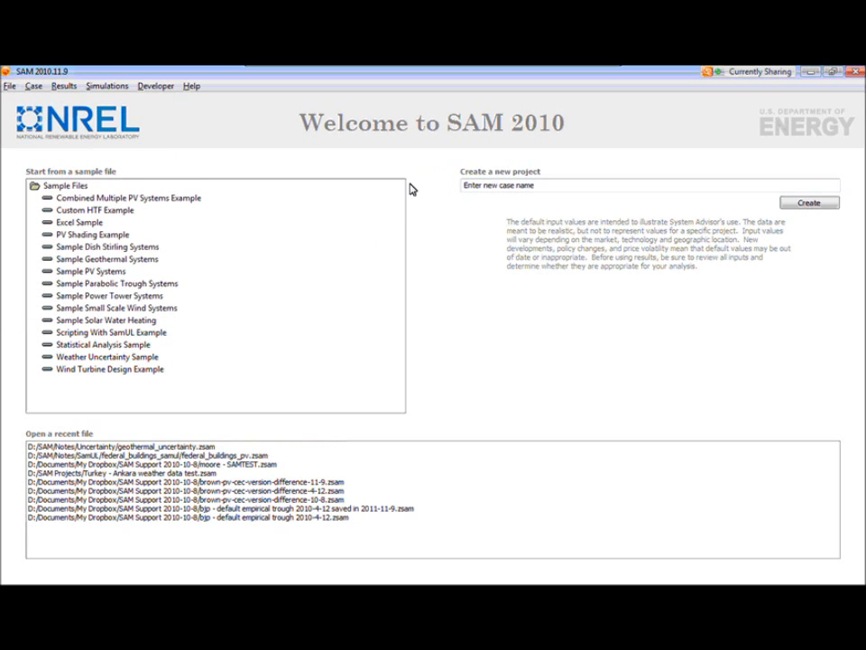
- Open the Sample PV Systems sample file
{"action": "left_click", "coordinate": [84, 276]}
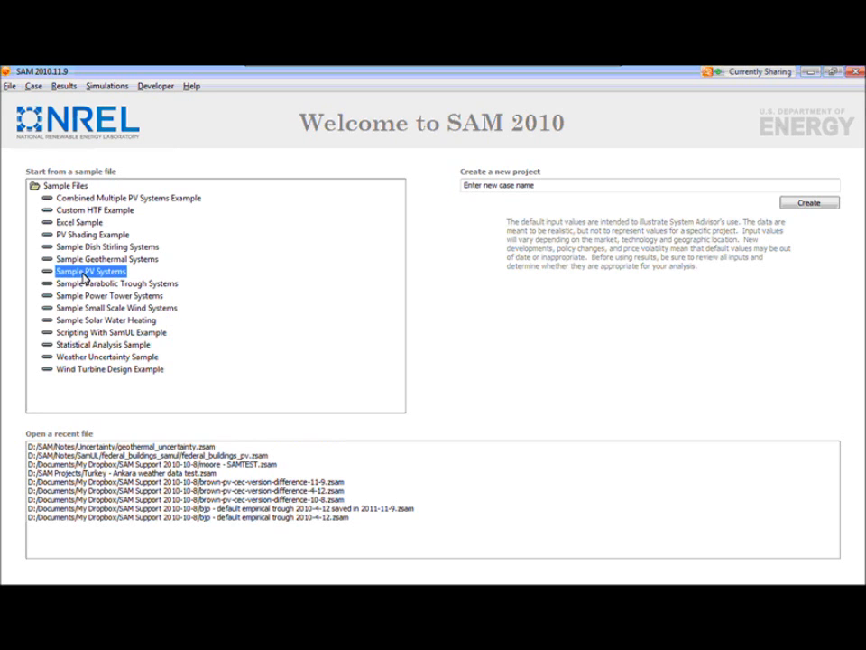
{"action": "double_click", "coordinate": [84, 275]}
{"action": "left_click", "coordinate": [562, 395]}
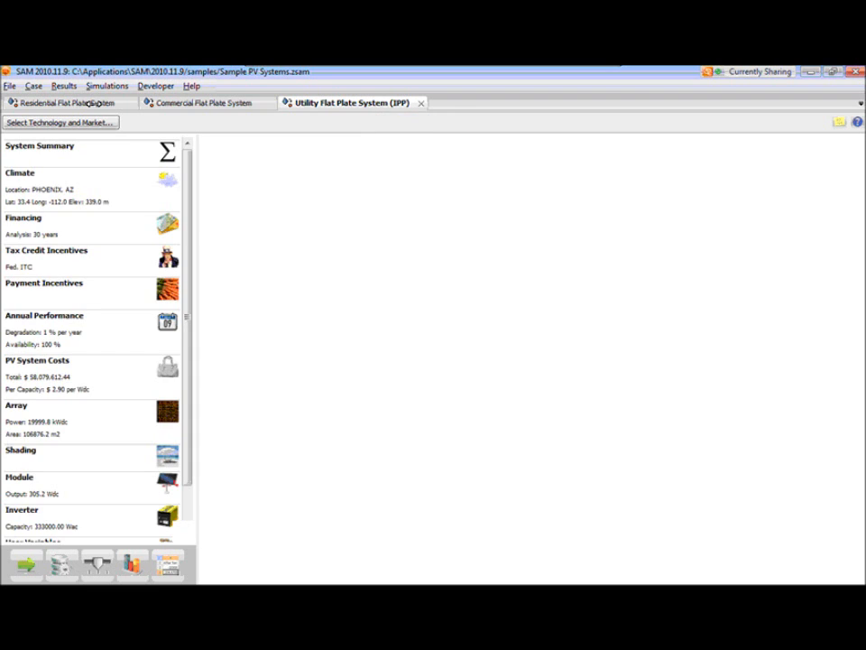
- Look through the results of the residential, commercial and utility flat plate cases, ending on the Residential Flat Plate System case
{"action": "left_click", "coordinate": [95, 103]}
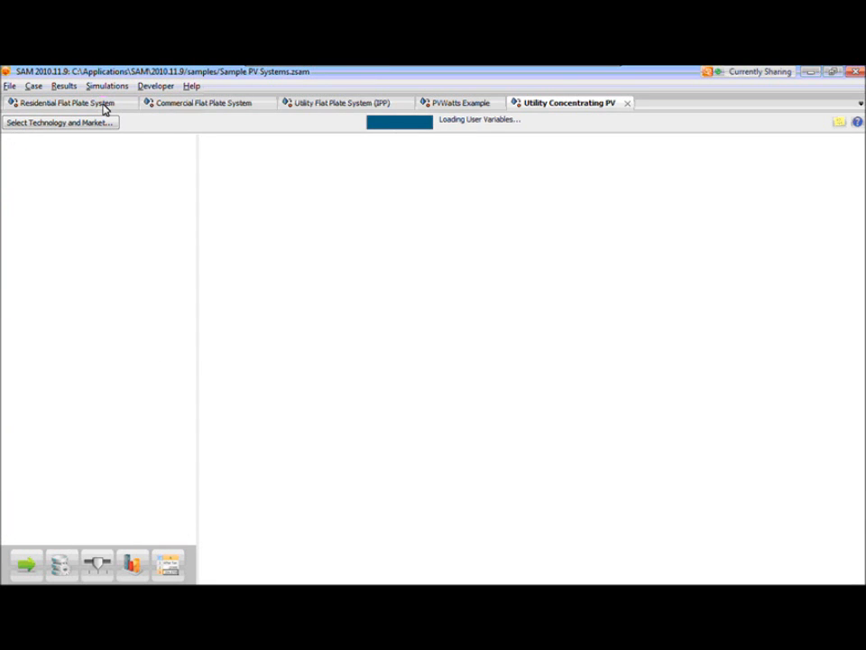
{"action": "left_click", "coordinate": [104, 104]}
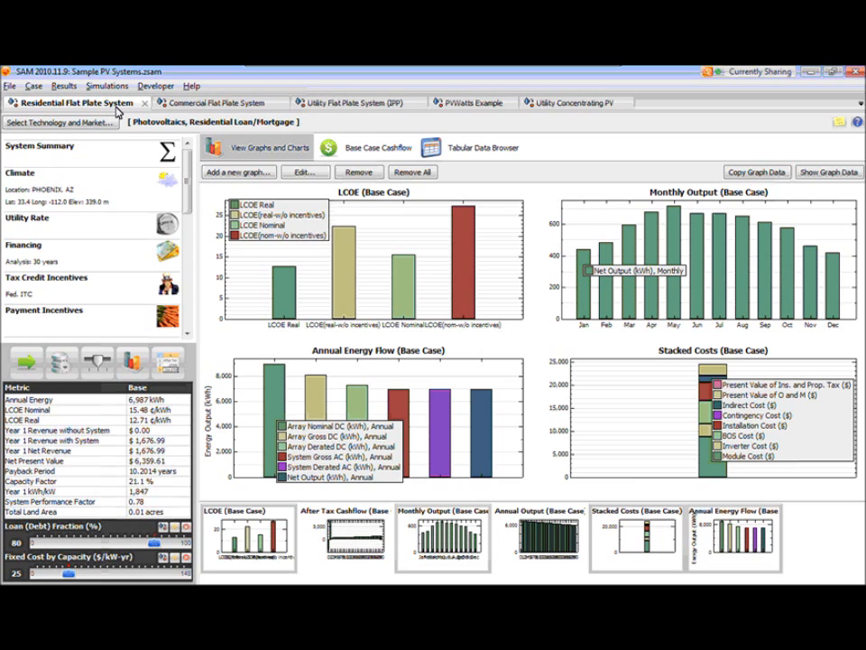
{"action": "left_click", "coordinate": [199, 107]}
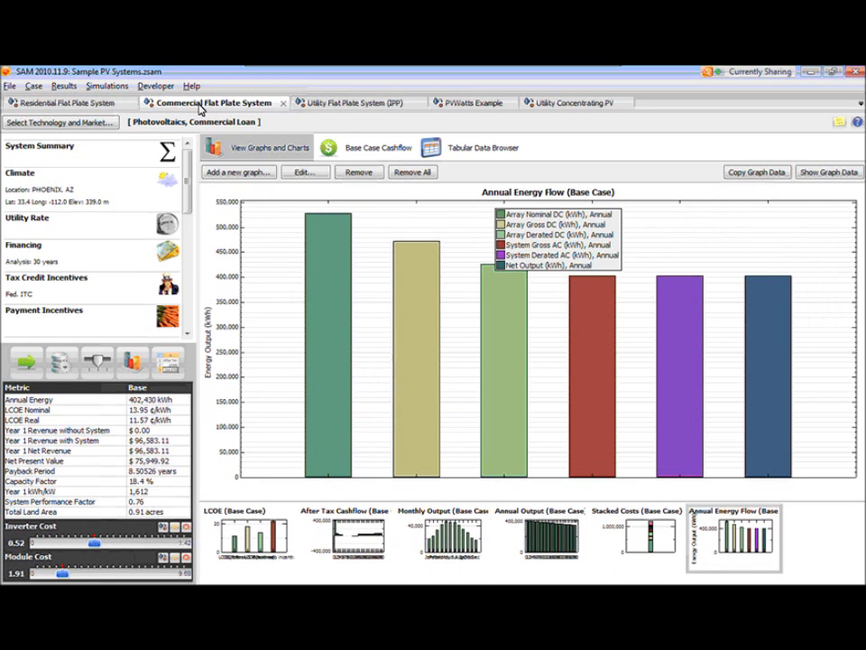
{"action": "left_click", "coordinate": [328, 107]}
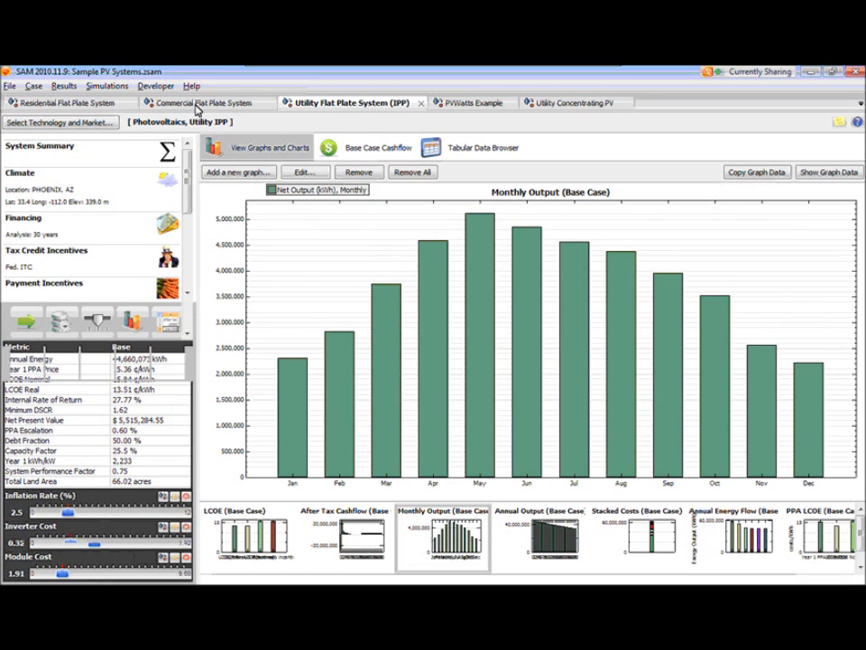
{"action": "left_click", "coordinate": [197, 110]}
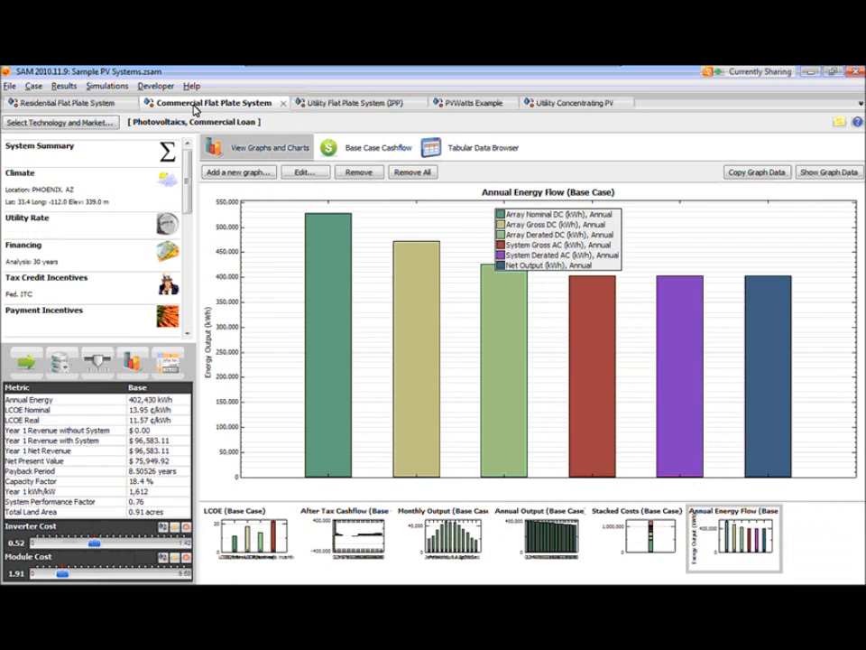
{"action": "left_click", "coordinate": [108, 108]}
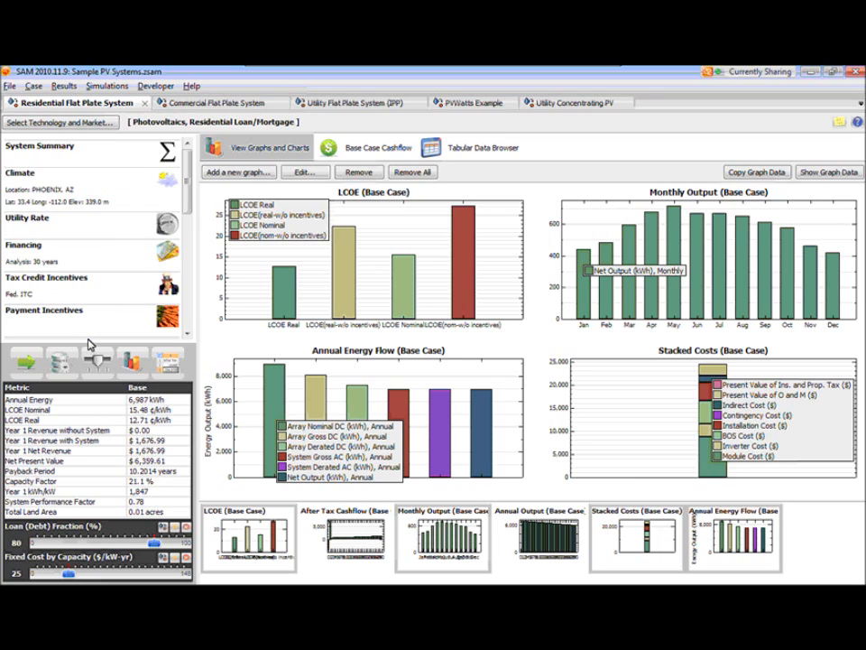
- Review the residential case's Climate, Utility Rate, Financing and Tax Credit Incentives input pages
{"action": "scroll", "coordinate": [187, 203], "scroll_direction": "down", "scroll_amount": 3}
{"action": "mouse_move", "coordinate": [188, 214]}
{"action": "left_mouse_down"}
{"action": "mouse_move", "coordinate": [179, 291]}
{"action": "mouse_move", "coordinate": [180, 188]}
{"action": "left_mouse_up"}
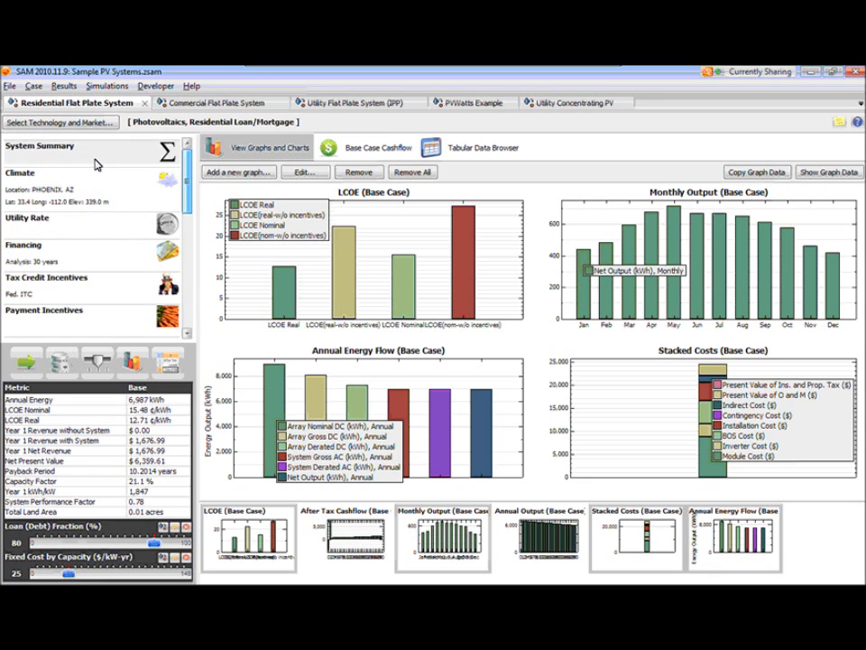
{"action": "left_click", "coordinate": [95, 189]}
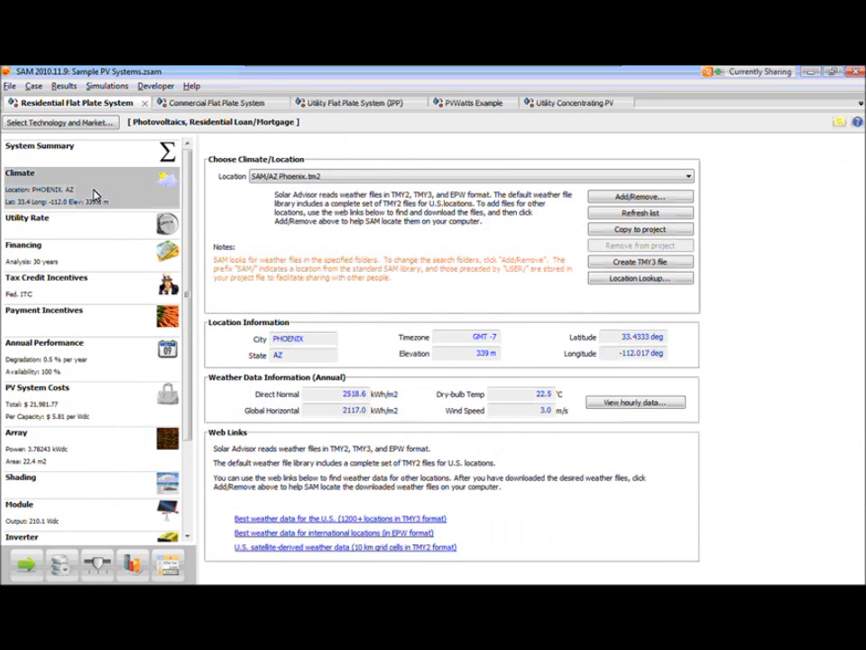
{"action": "left_click", "coordinate": [89, 228]}
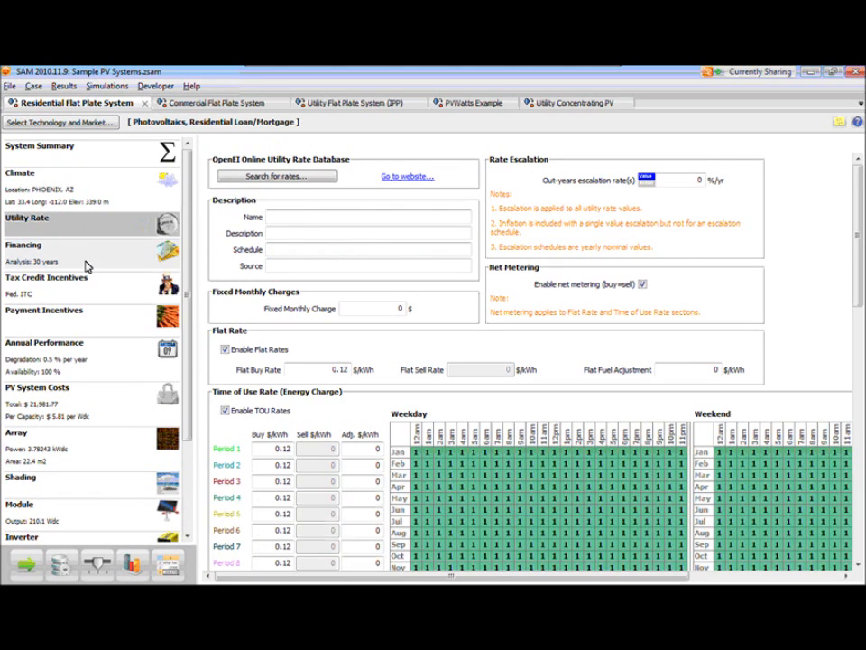
{"action": "left_click", "coordinate": [83, 260]}
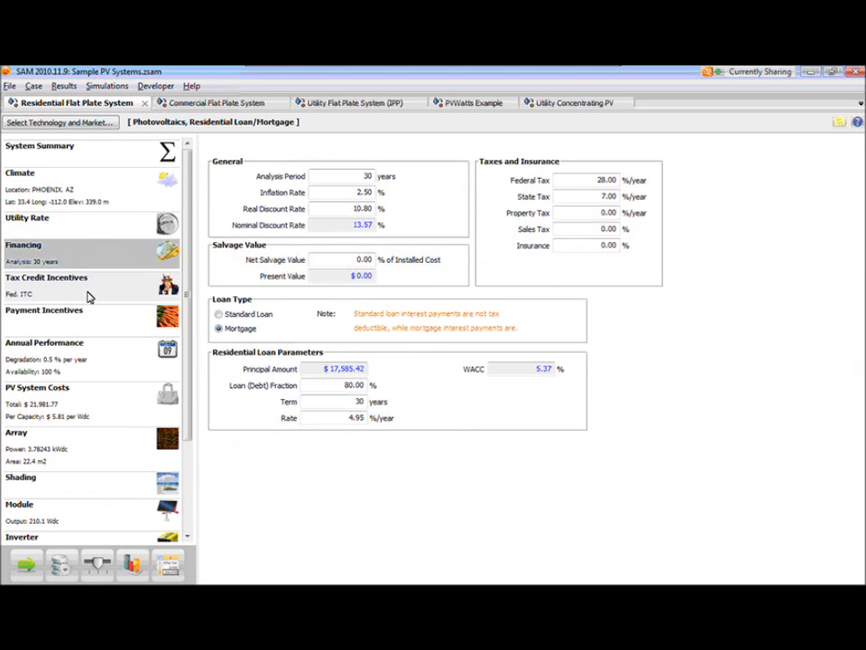
{"action": "left_click", "coordinate": [88, 289]}
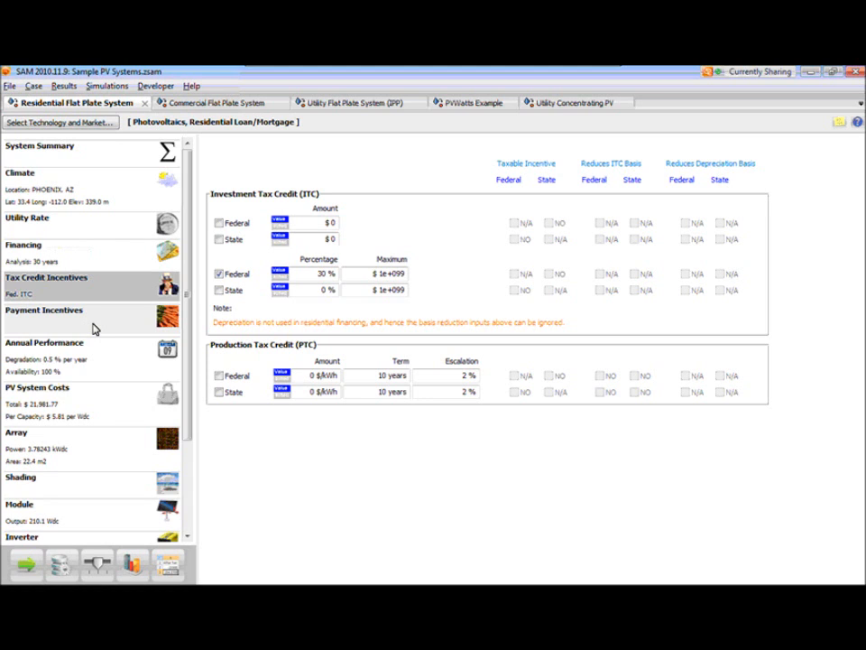
- Review the Climate, Financing and Payment Incentives inputs, and display the residential case's results graphs
{"action": "left_click", "coordinate": [111, 190]}
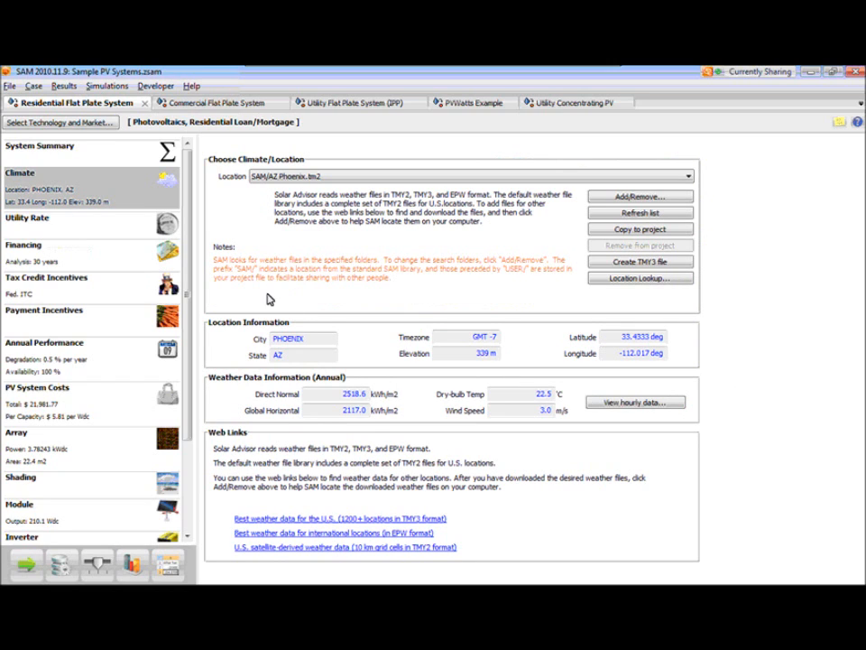
{"action": "left_click", "coordinate": [80, 262]}
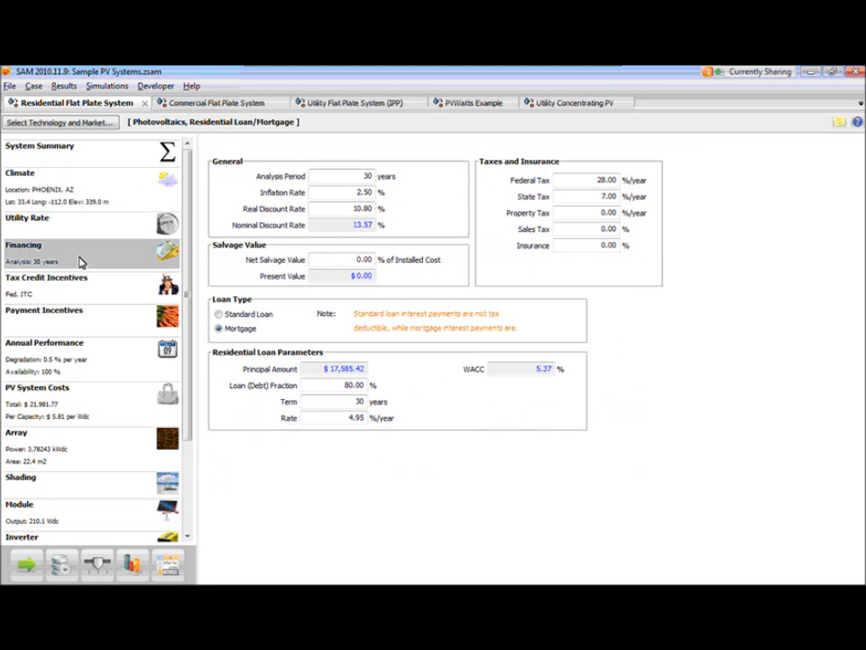
{"action": "left_click", "coordinate": [103, 320]}
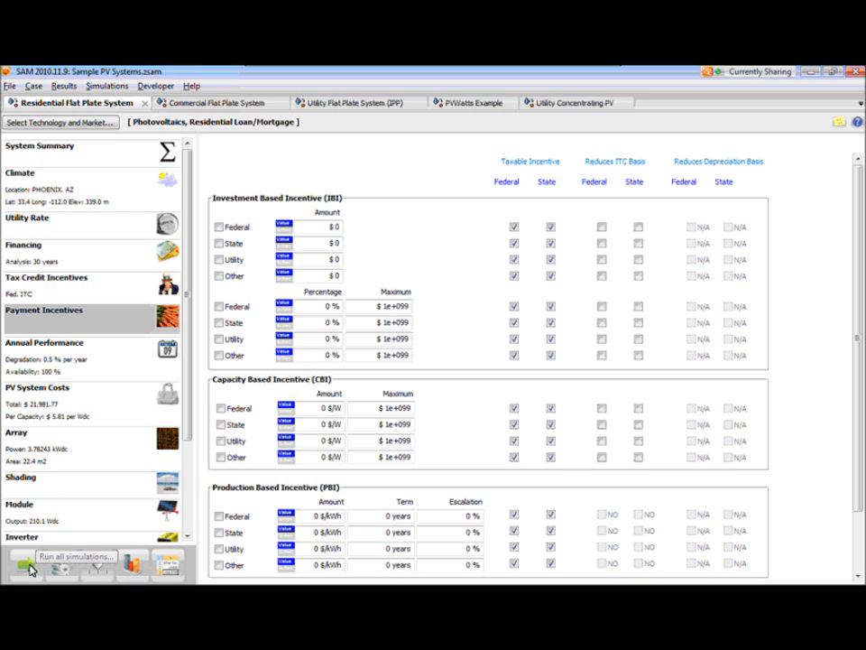
{"action": "left_click", "coordinate": [134, 567]}
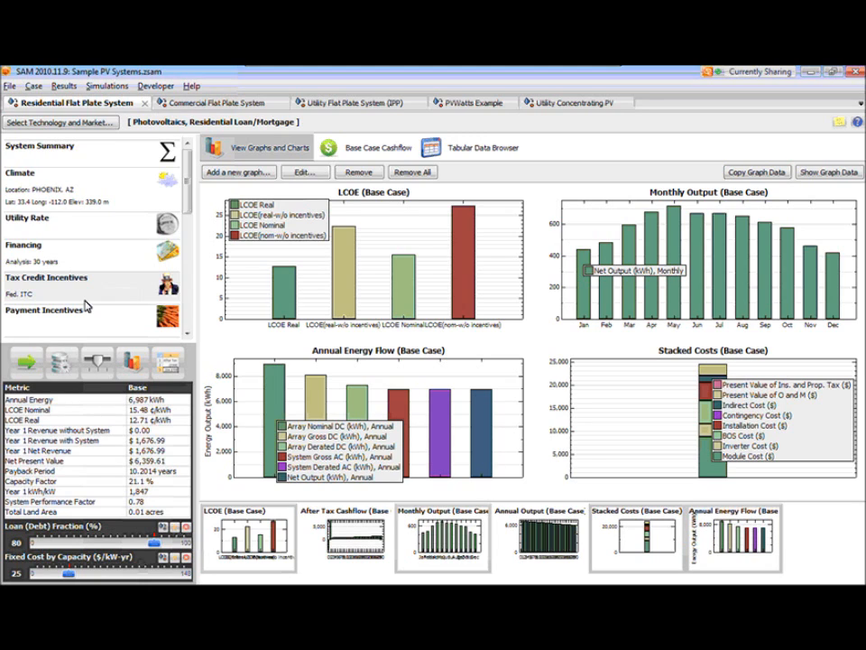
- Examine the Climate, Financing and Tax Credit Incentives pages, finishing at the real discount rate among the financing inputs
{"action": "left_click", "coordinate": [127, 206]}
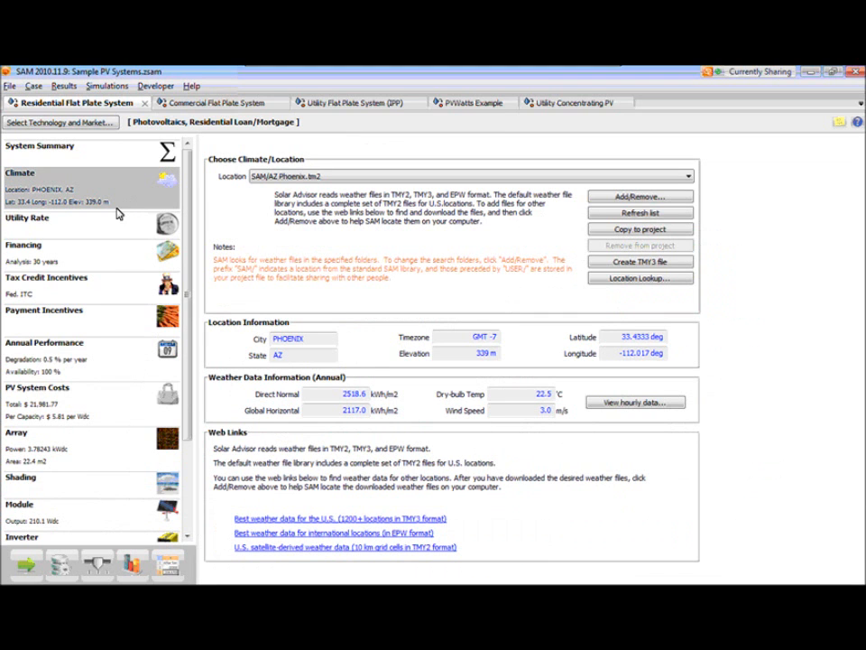
{"action": "left_click", "coordinate": [102, 261]}
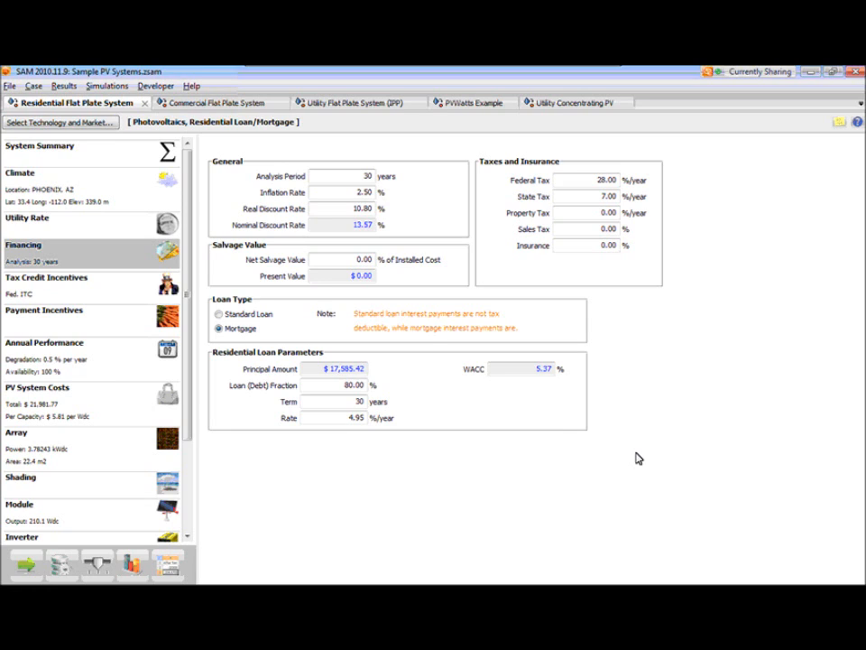
{"action": "left_click", "coordinate": [414, 513]}
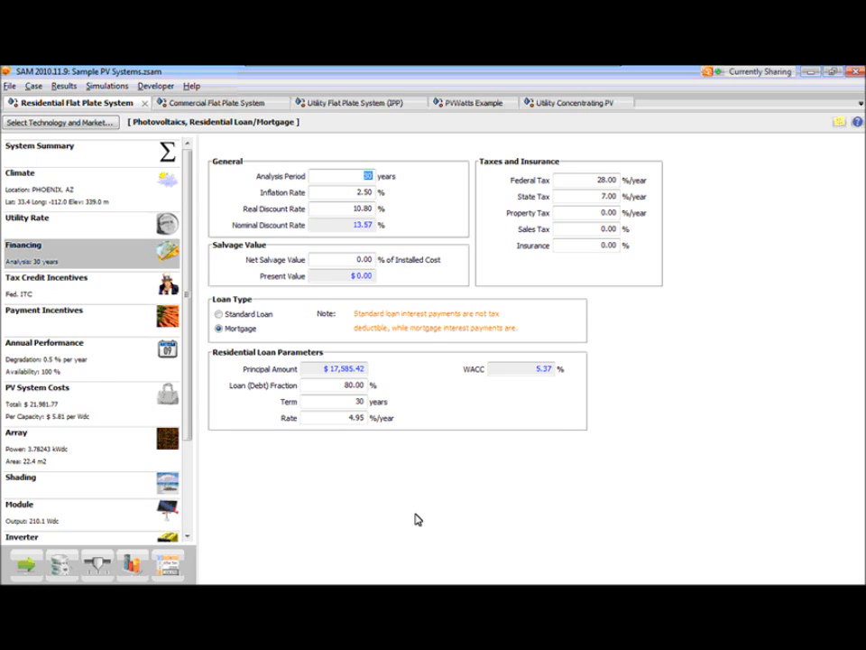
{"action": "left_click", "coordinate": [79, 291]}
{"action": "left_click", "coordinate": [87, 267]}
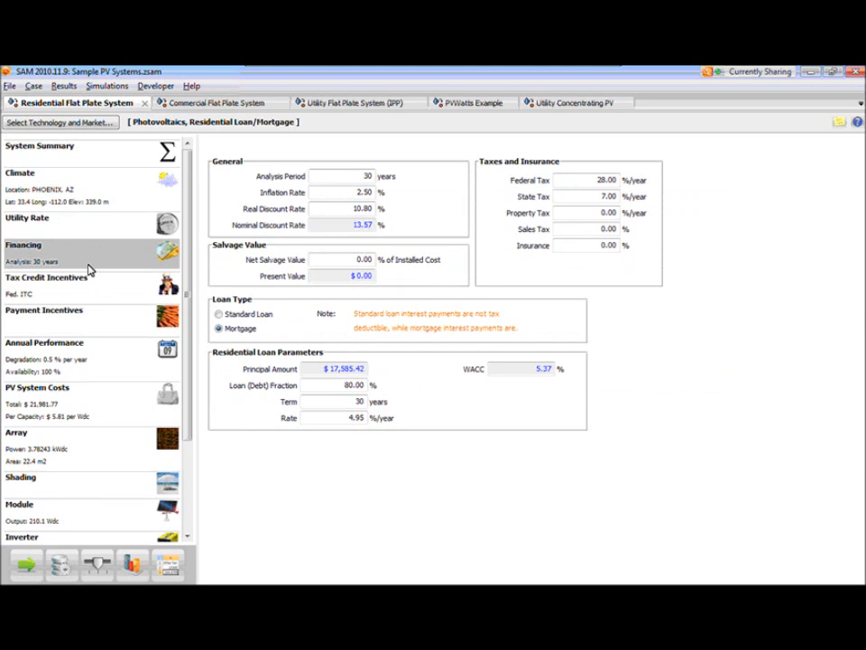
{"action": "left_click", "coordinate": [298, 489]}
{"action": "left_click", "coordinate": [106, 284]}
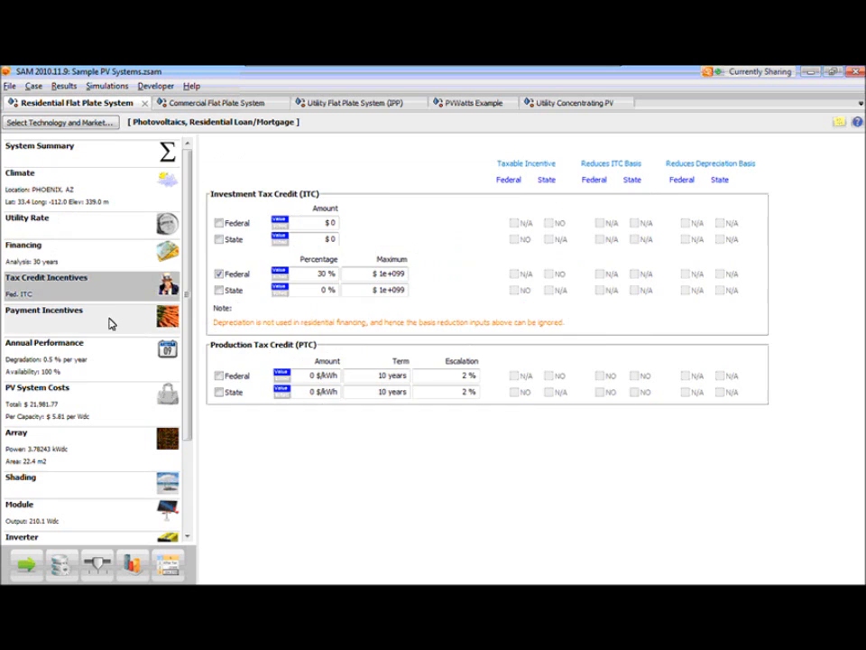
{"action": "left_click", "coordinate": [106, 265]}
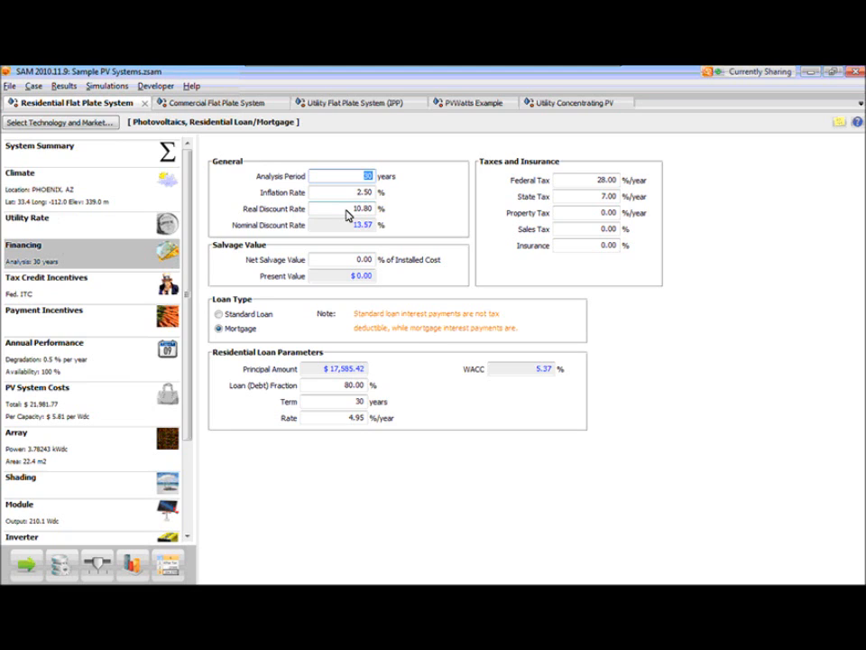
{"action": "left_click", "coordinate": [354, 209]}
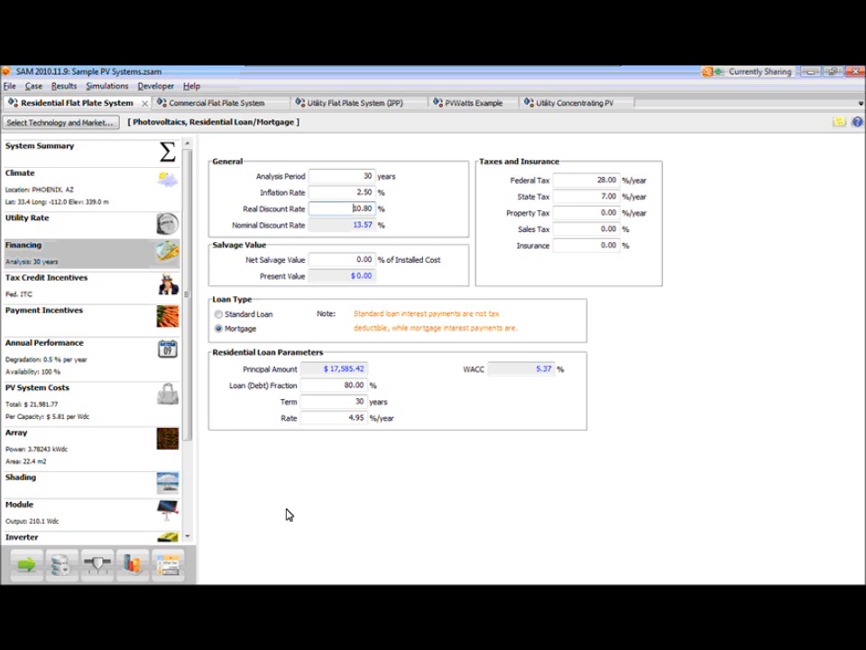
- Compare the System Summary and Financing pages with the Climate page, and inspect the weather file location choice
{"action": "left_click", "coordinate": [121, 160]}
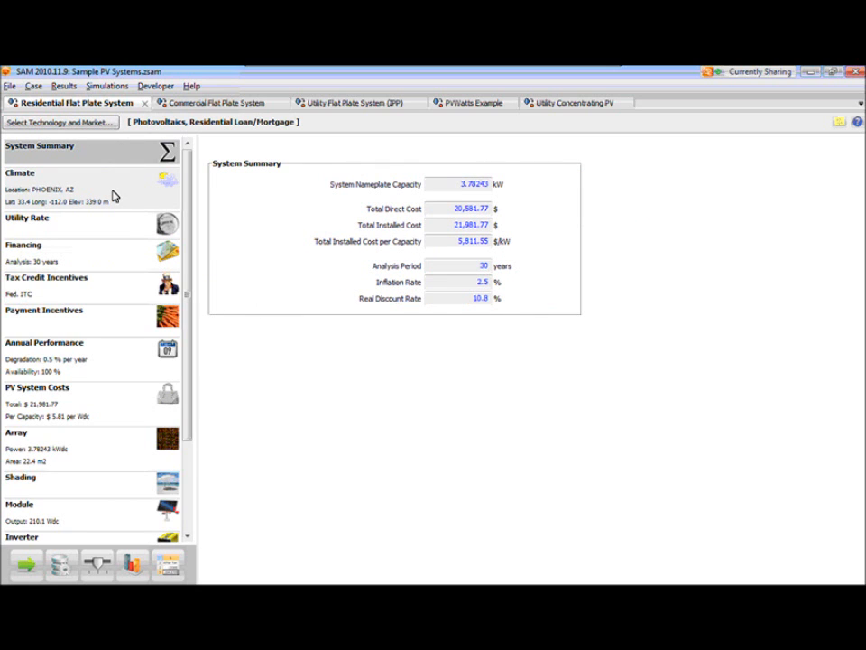
{"action": "left_click", "coordinate": [113, 196]}
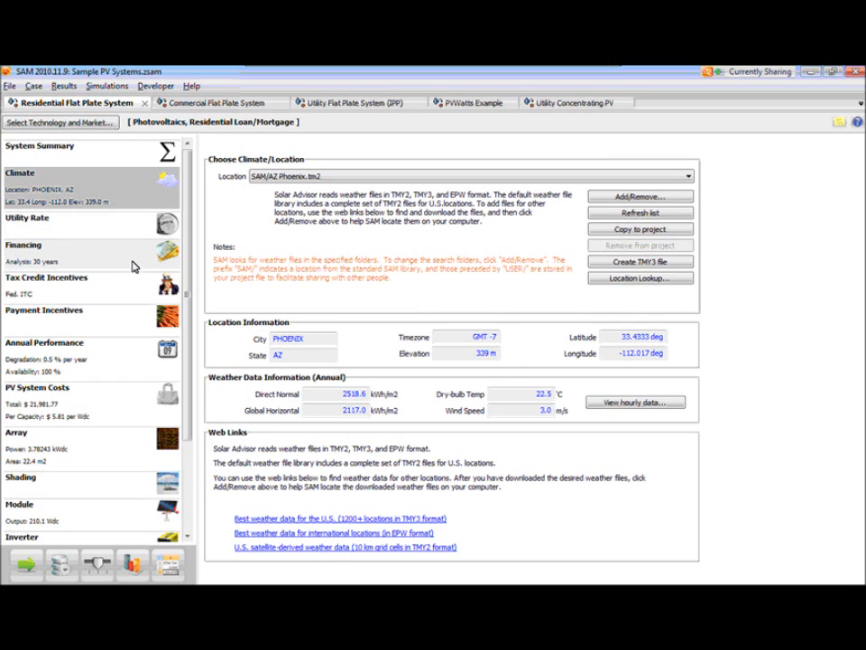
{"action": "left_click", "coordinate": [126, 265]}
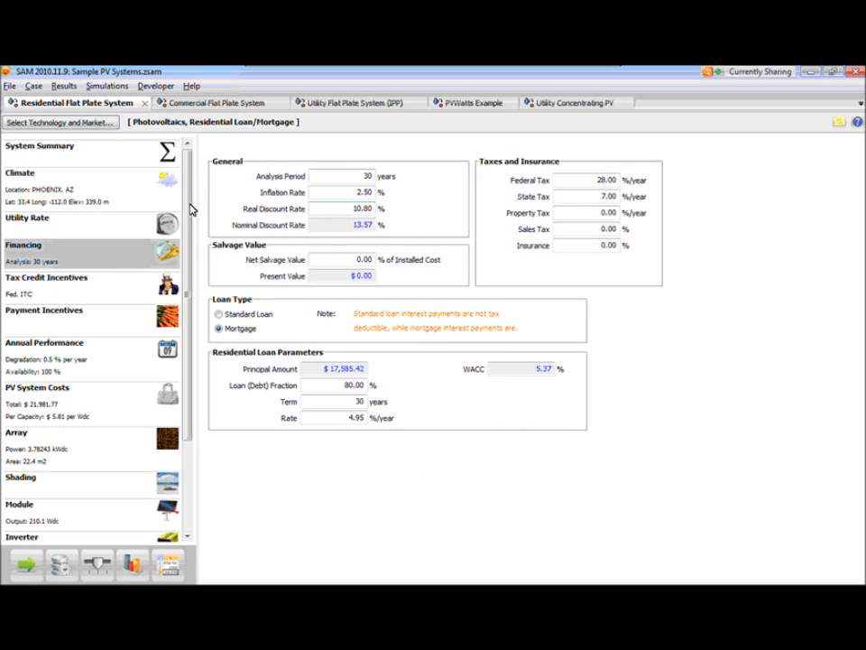
{"action": "left_click", "coordinate": [118, 207]}
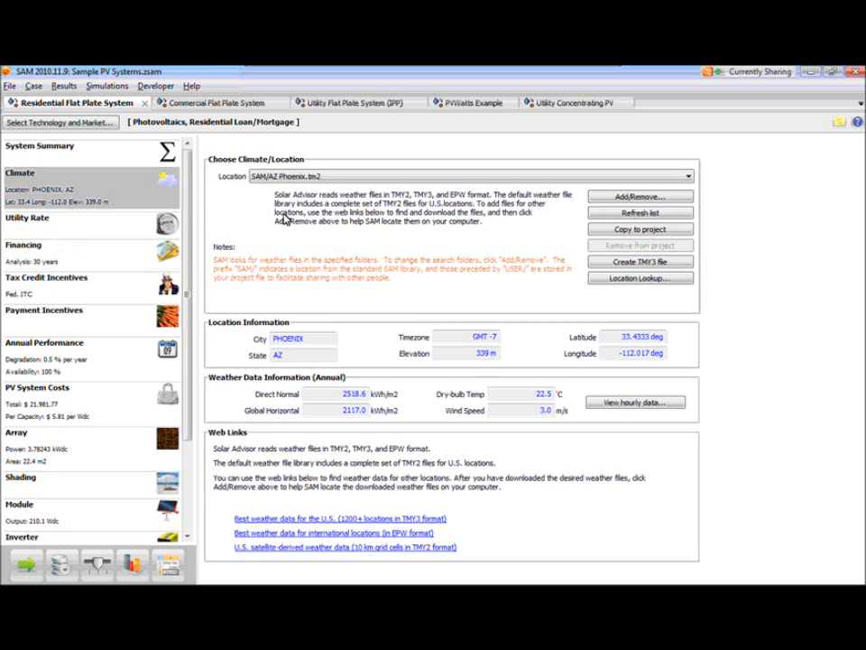
{"action": "left_click", "coordinate": [478, 178]}
{"action": "left_click", "coordinate": [479, 185]}
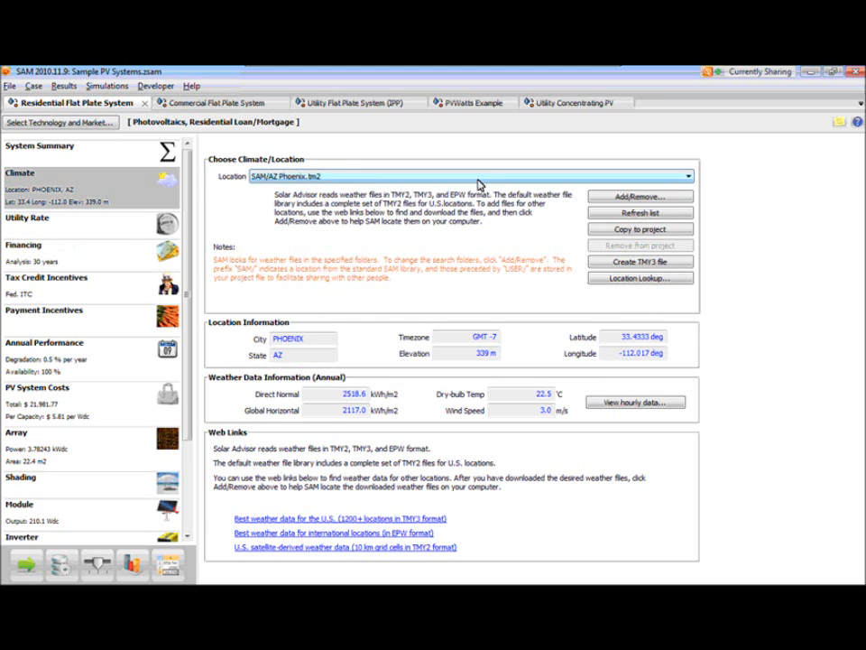
- Examine the analysis period and highlight the real discount rate value on the Financing page
{"action": "left_click", "coordinate": [106, 262]}
{"action": "left_click_drag", "start_coordinate": [328, 180], "coordinate": [389, 184]}
{"action": "left_click_drag", "start_coordinate": [319, 207], "coordinate": [395, 214]}
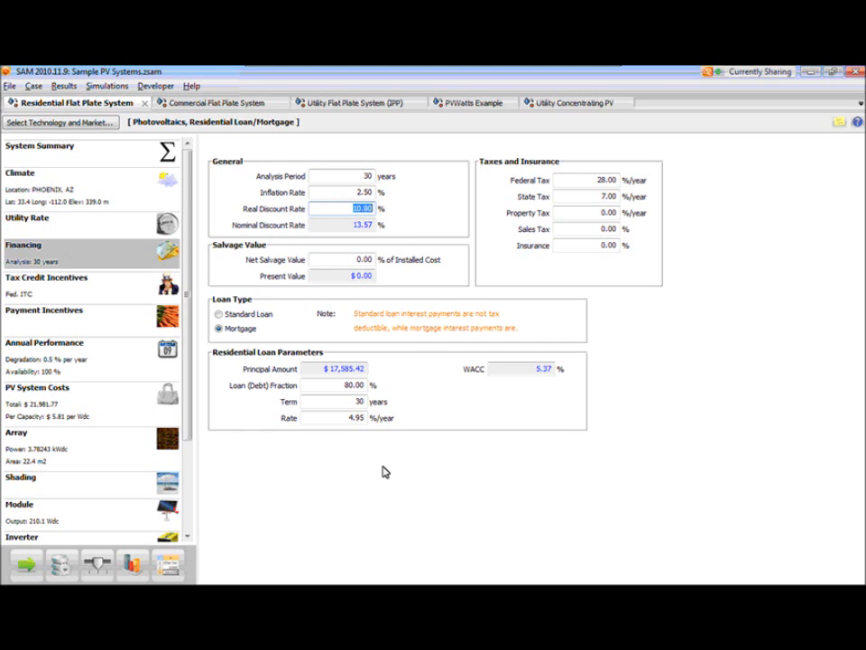
- Review the Tax Credit Incentives, Payment Incentives, Annual Performance and PV System Costs inputs, and the remaining input pages down to User Variables
{"action": "left_click", "coordinate": [51, 300]}
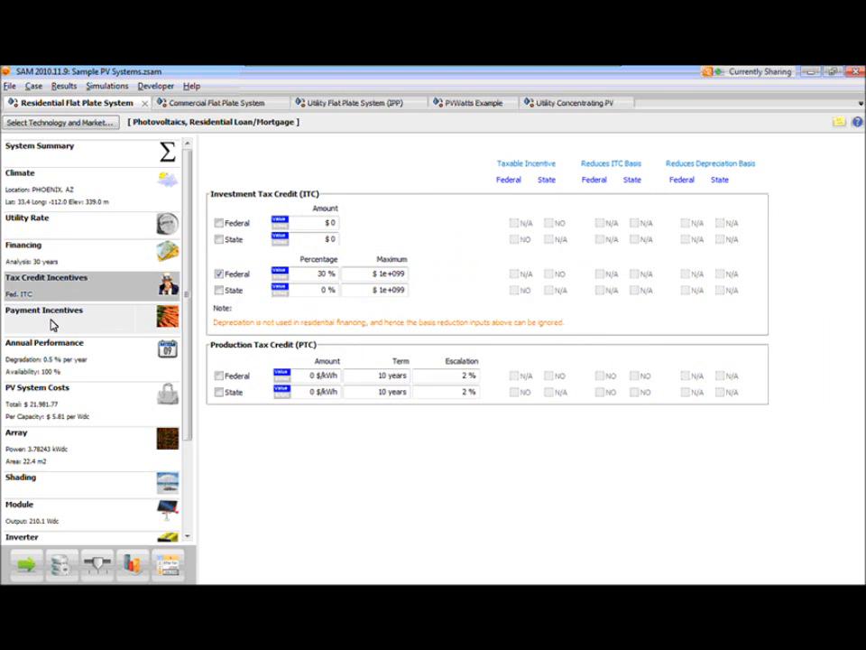
{"action": "left_click", "coordinate": [53, 326]}
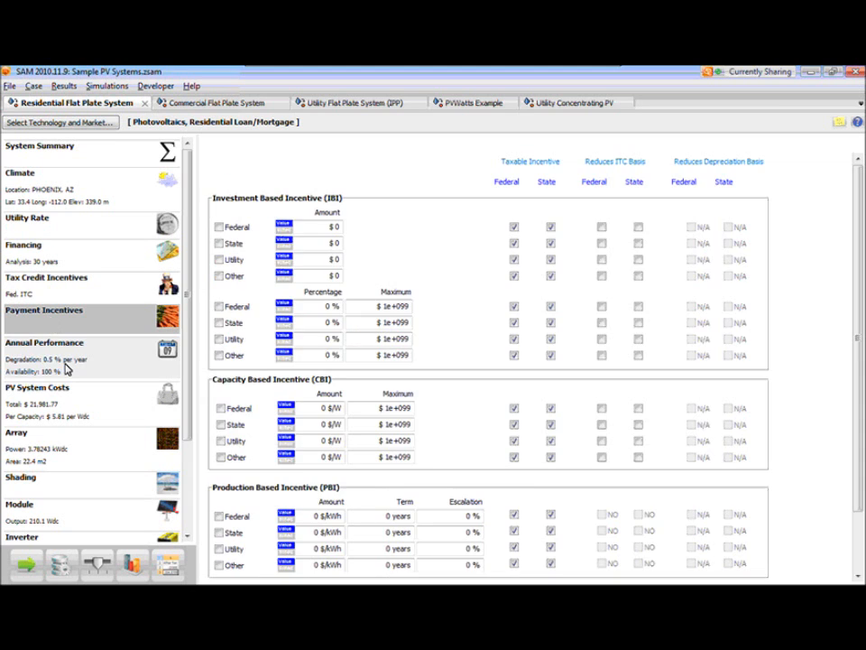
{"action": "left_click", "coordinate": [69, 365]}
{"action": "left_click", "coordinate": [76, 404]}
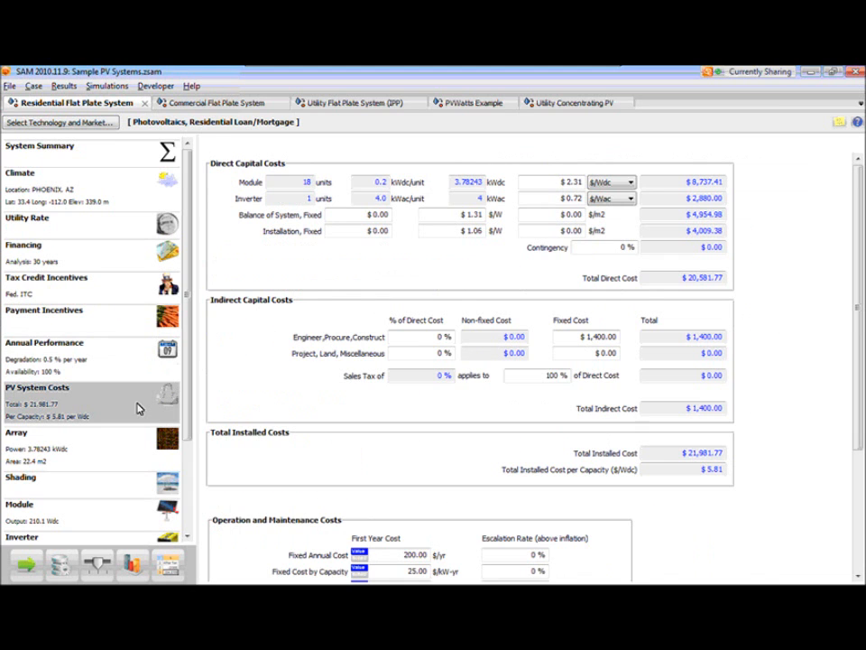
{"action": "left_click_drag", "start_coordinate": [190, 422], "coordinate": [188, 432]}
{"action": "scroll", "coordinate": [178, 470], "scroll_direction": "down", "scroll_amount": 3}
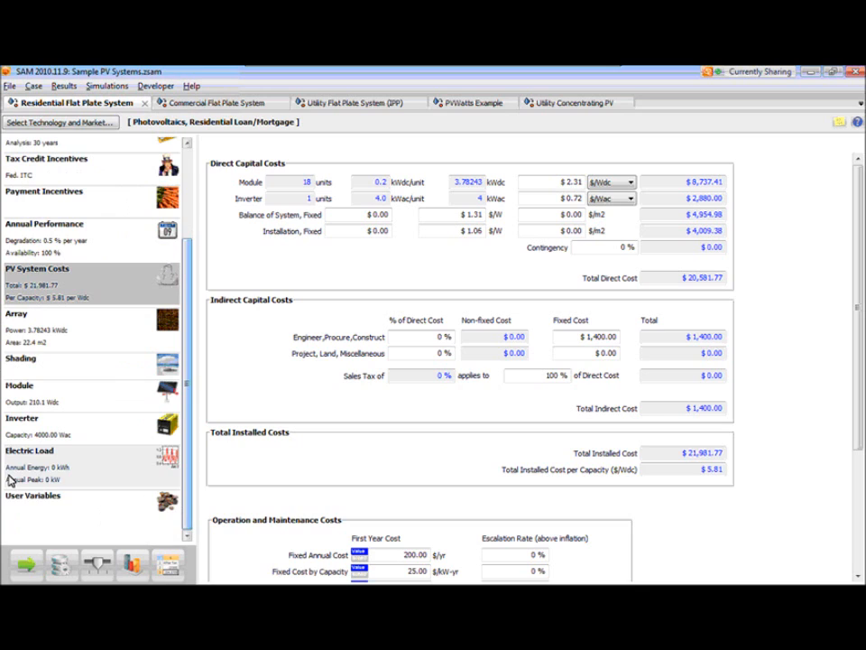
- Run all simulations for the residential case and browse the Parametrics, Sensitivity, Optimization and Statistical simulation configuration pages
{"action": "left_click", "coordinate": [24, 569]}
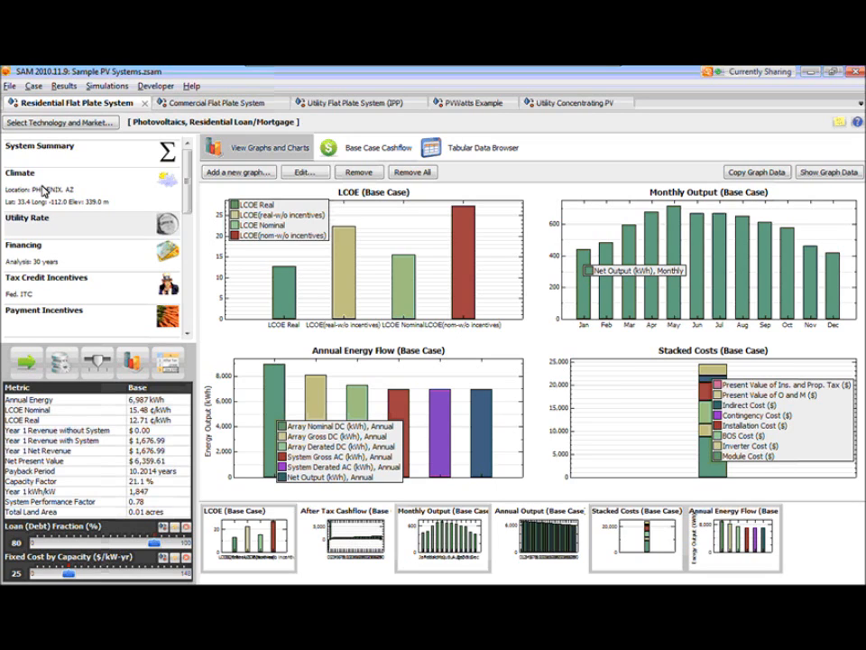
{"action": "left_click", "coordinate": [61, 369]}
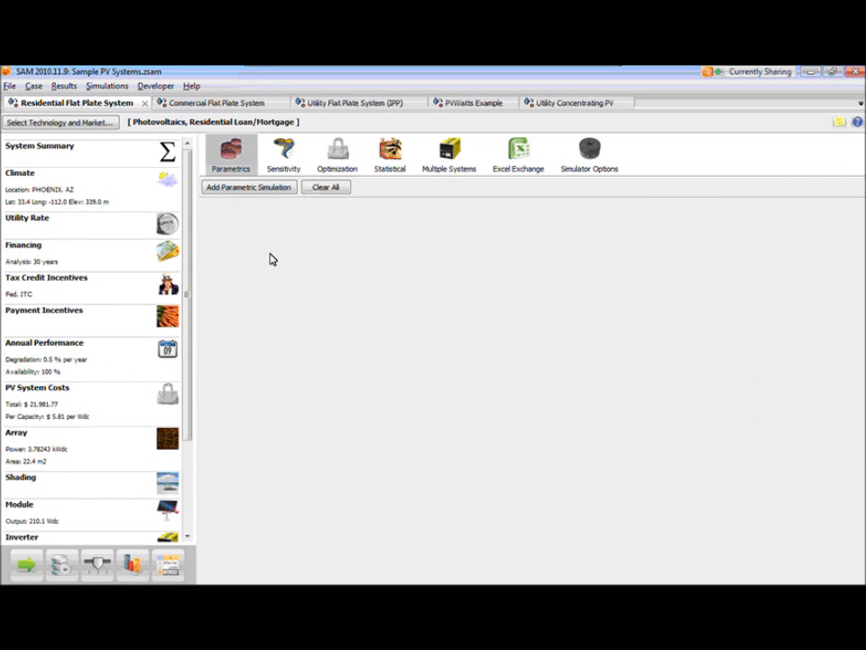
{"action": "left_click", "coordinate": [300, 173]}
{"action": "left_click", "coordinate": [345, 171]}
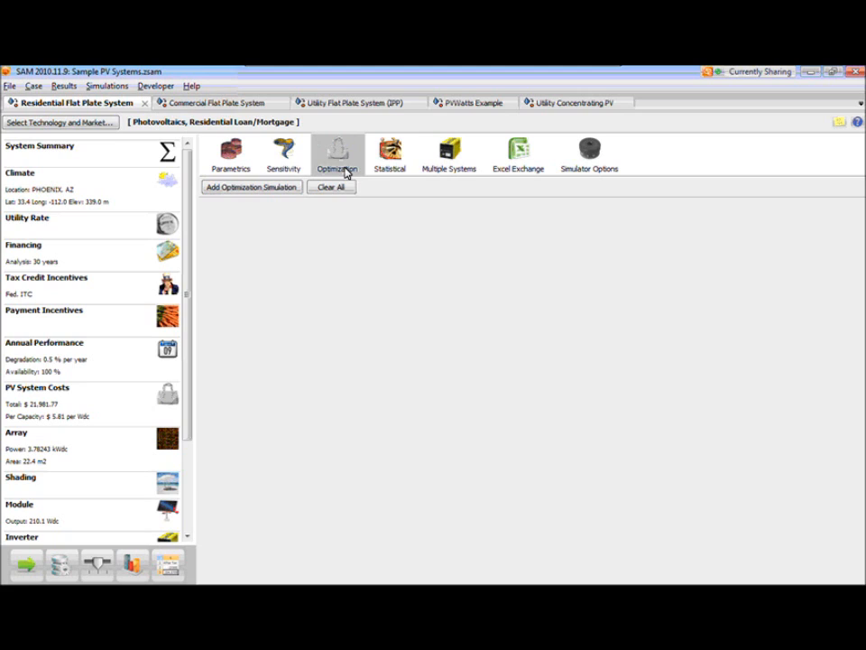
{"action": "left_click", "coordinate": [390, 174]}
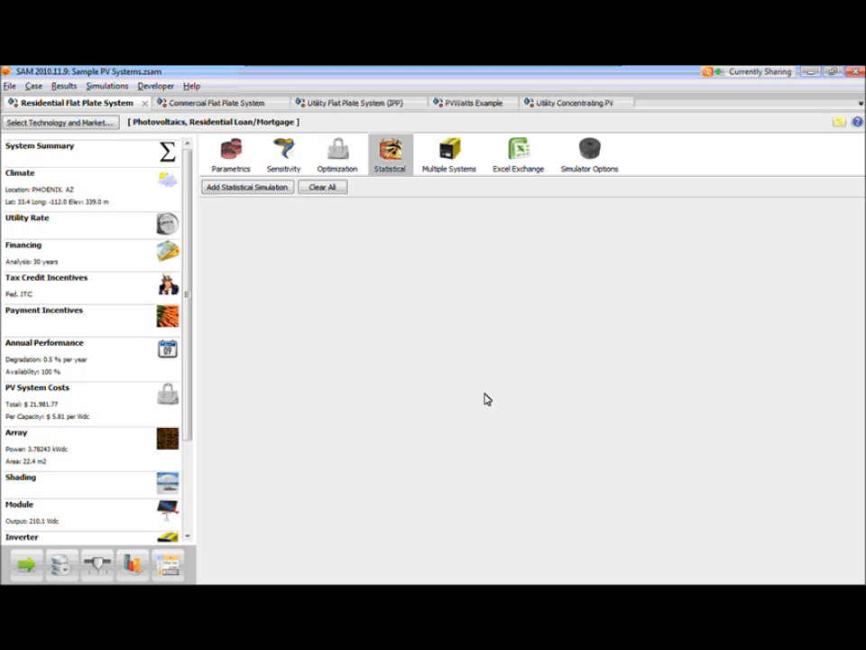
- Revisit the Climate inputs, run all simulations again, and return from the simulation configuration to the results graphs
{"action": "left_click", "coordinate": [72, 187]}
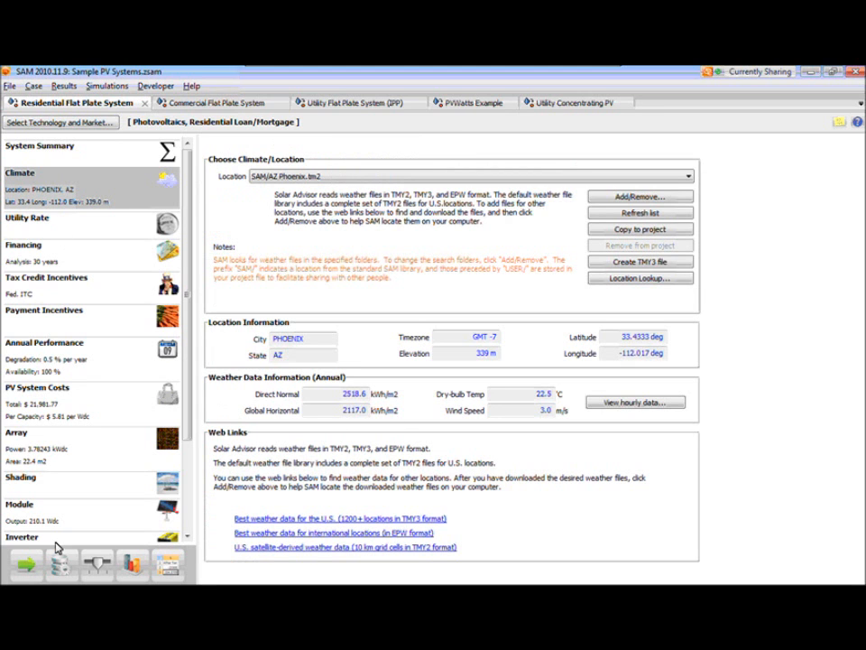
{"action": "left_click", "coordinate": [27, 564]}
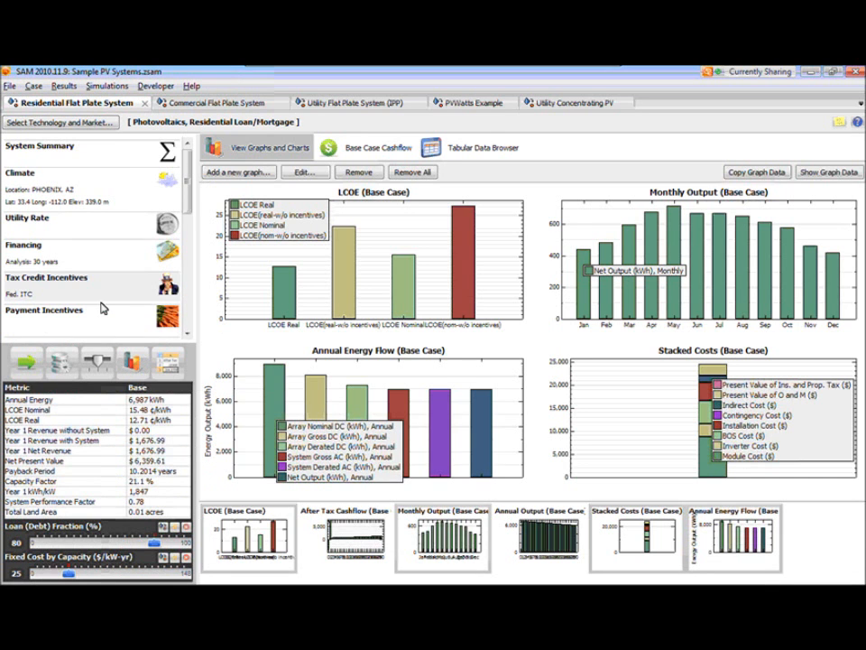
{"action": "left_click", "coordinate": [58, 364]}
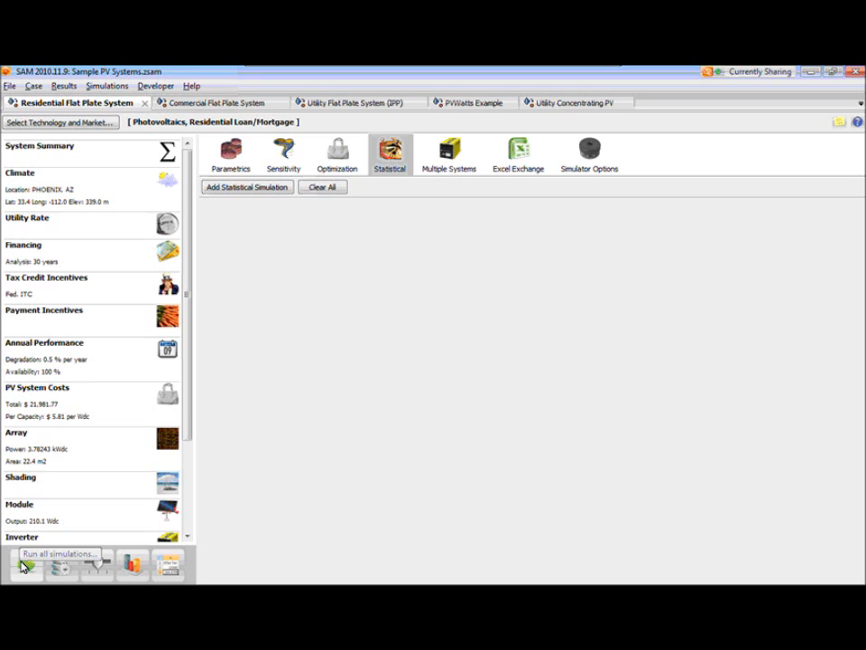
{"action": "left_click", "coordinate": [132, 565]}
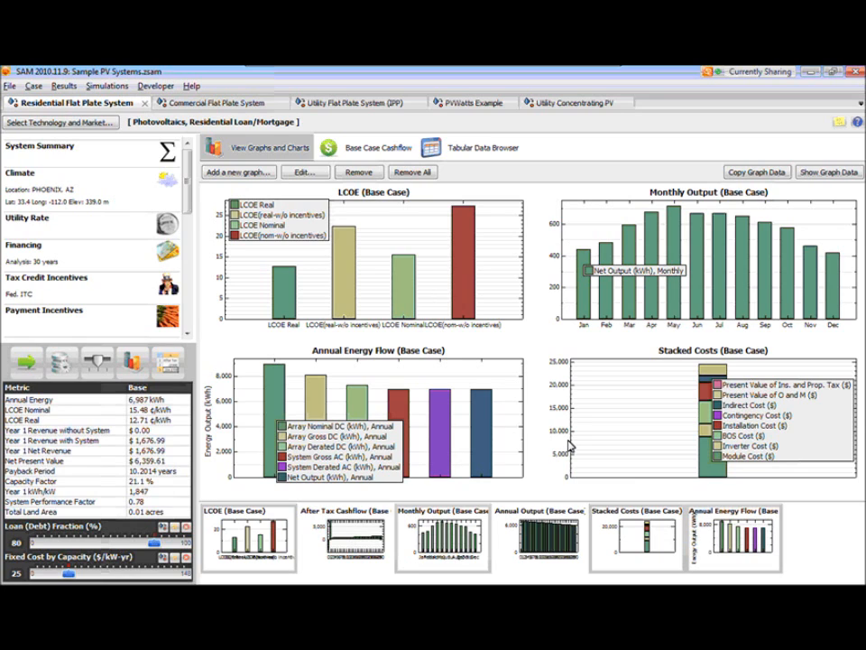
- View the After Tax Cashflow, LCOE, Monthly Output, Annual Output and Stacked Costs graphs one at a time at full size
{"action": "left_click", "coordinate": [360, 554]}
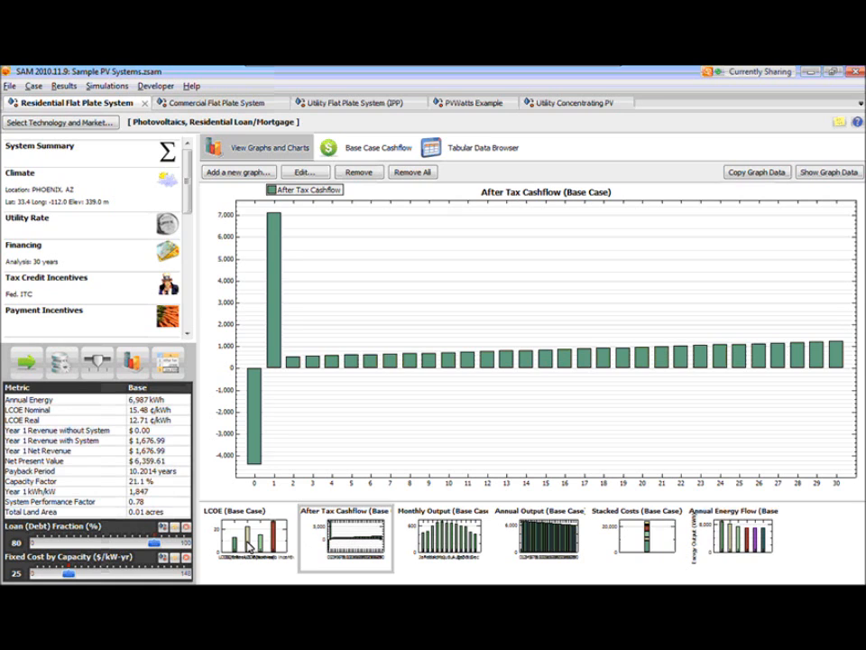
{"action": "left_click", "coordinate": [250, 547]}
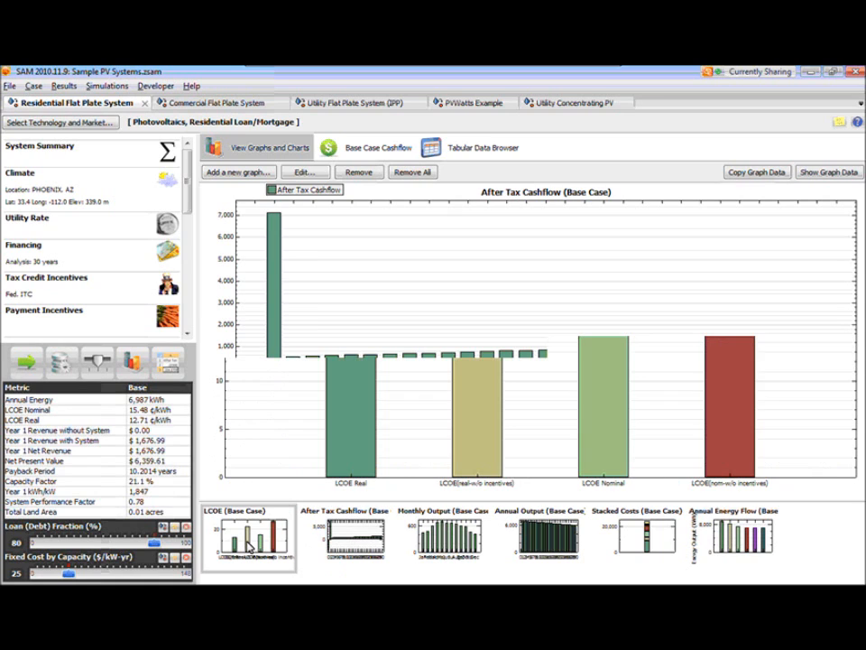
{"action": "left_click", "coordinate": [374, 544]}
{"action": "left_click", "coordinate": [445, 545]}
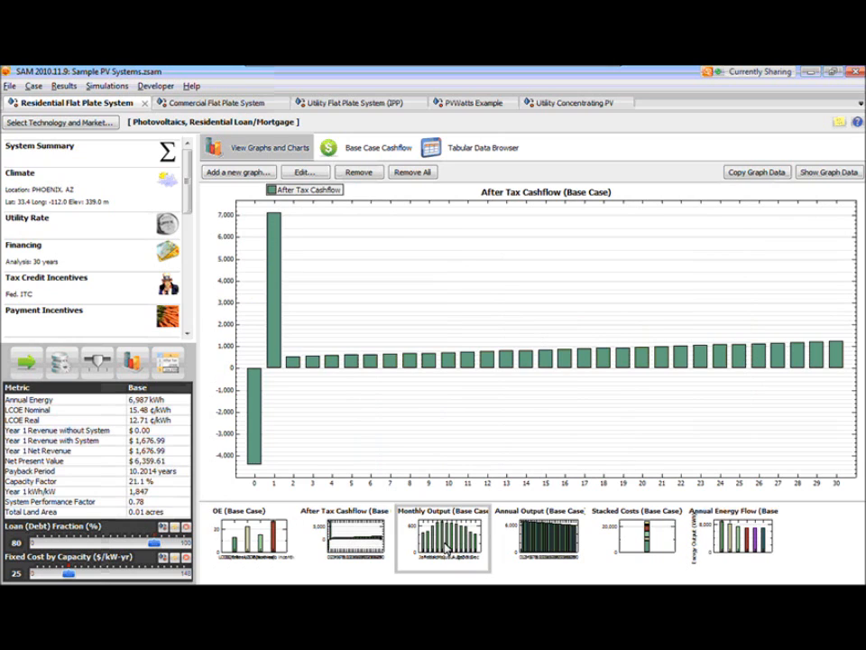
{"action": "left_click", "coordinate": [560, 548]}
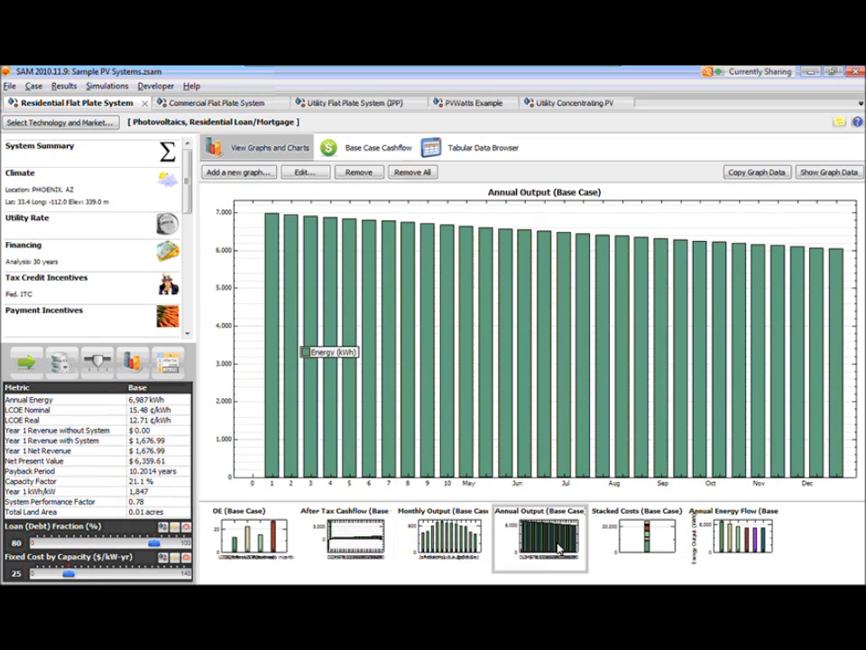
{"action": "left_click", "coordinate": [632, 540]}
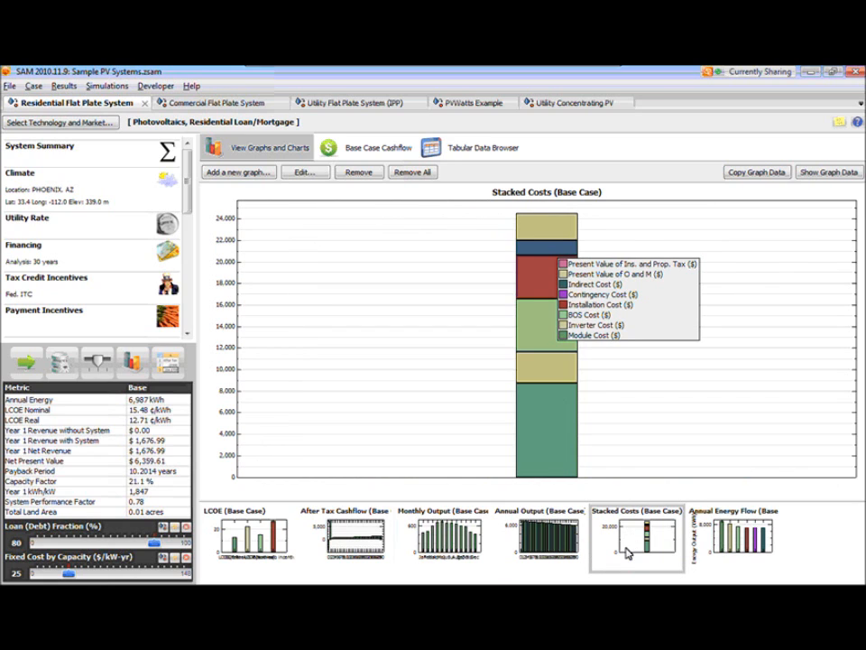
- Compare the Stacked Costs graph side by side with Monthly Output, and add the After Tax Cashflow and Annual Output graphs
{"action": "left_click", "coordinate": [449, 544], "text": "ctrl"}
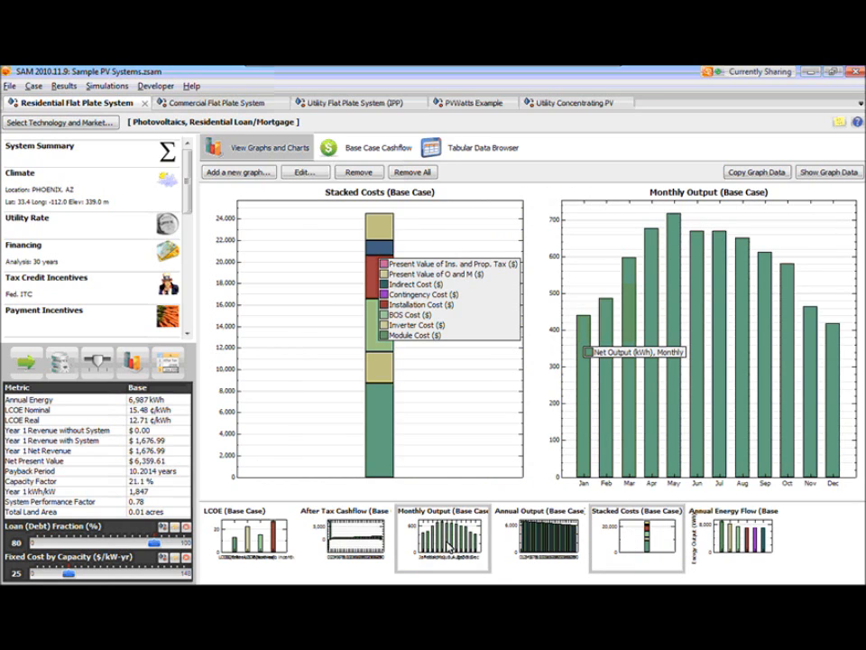
{"action": "left_click", "coordinate": [352, 541], "text": "ctrl"}
{"action": "left_click", "coordinate": [522, 539], "text": "ctrl"}
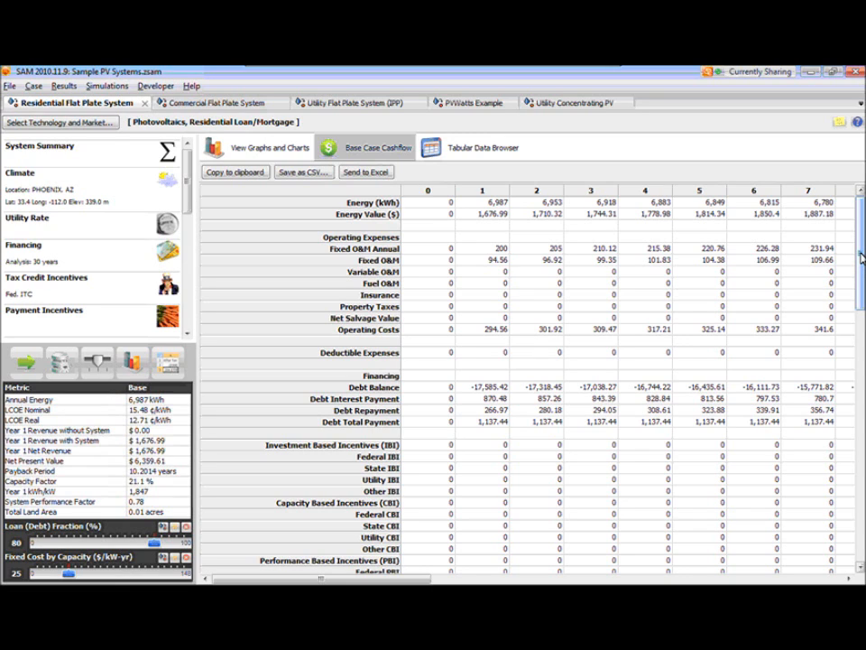
- Examine the Energy row of the base case cashflow table from year 0 through year 30
{"action": "left_click", "coordinate": [441, 206]}
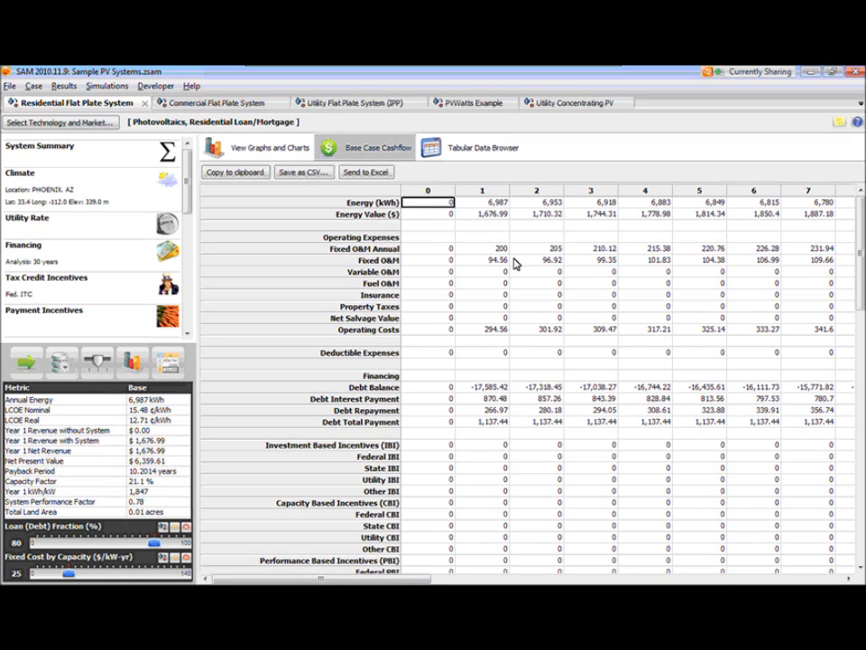
{"action": "left_click_drag", "start_coordinate": [388, 584], "coordinate": [849, 578]}
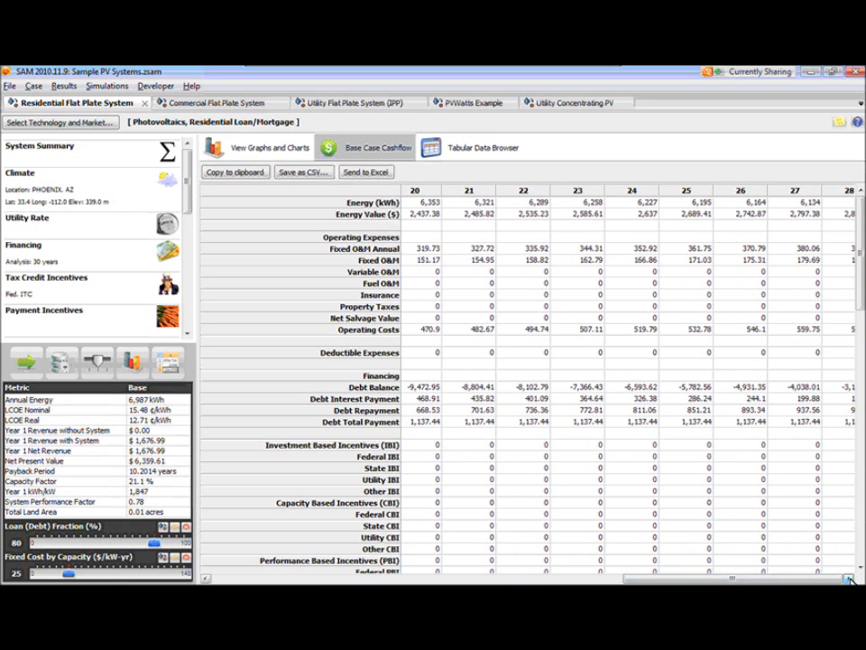
{"action": "left_click", "coordinate": [787, 192]}
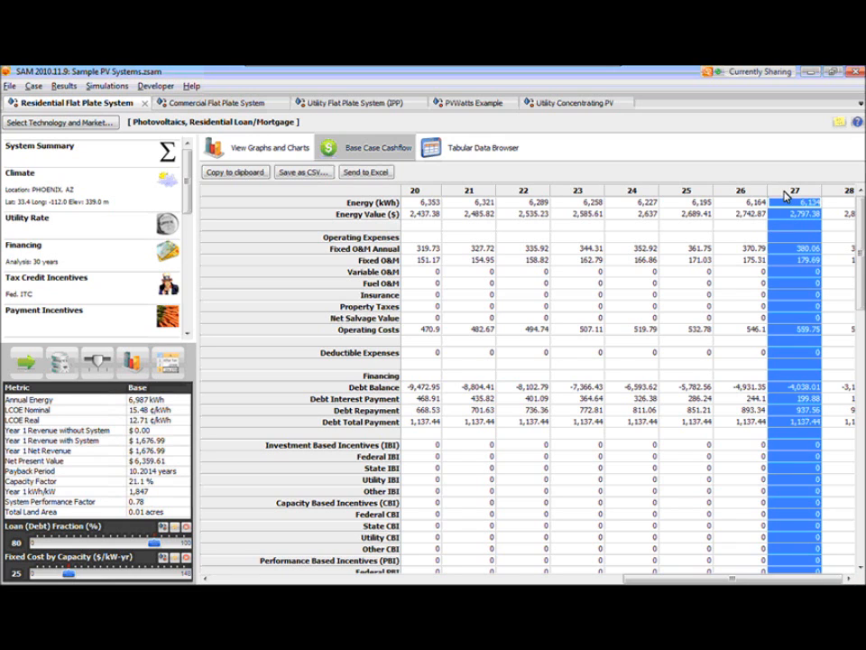
{"action": "key", "text": "Right"}
{"action": "key", "text": "Right"}
{"action": "key", "text": "Right"}
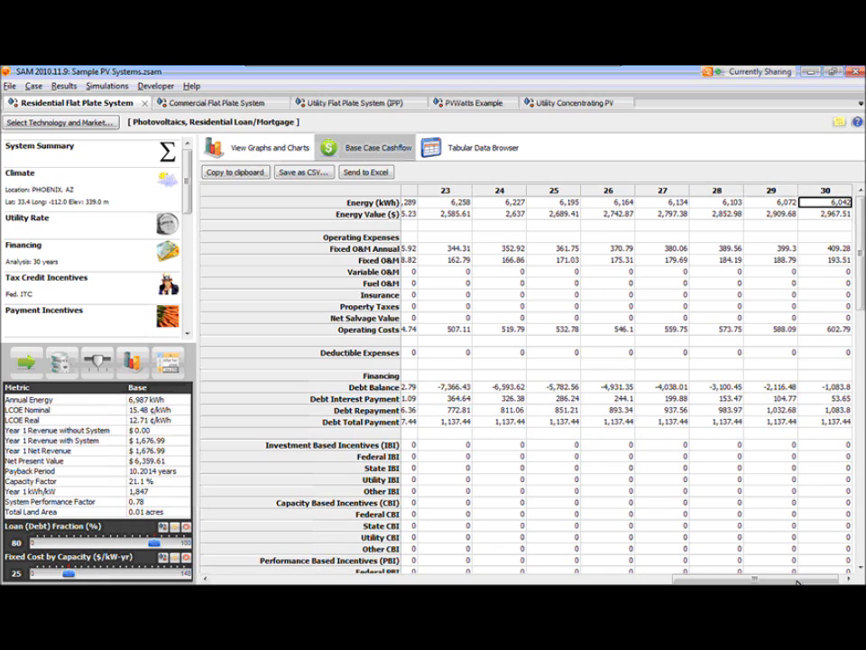
- Return to year 0 of the cashflow table and examine the Energy and Fixed O&M Annual rows
{"action": "left_click_drag", "start_coordinate": [798, 582], "coordinate": [335, 558]}
{"action": "left_click", "coordinate": [365, 204]}
{"action": "left_click", "coordinate": [427, 241]}
{"action": "left_click", "coordinate": [428, 249]}
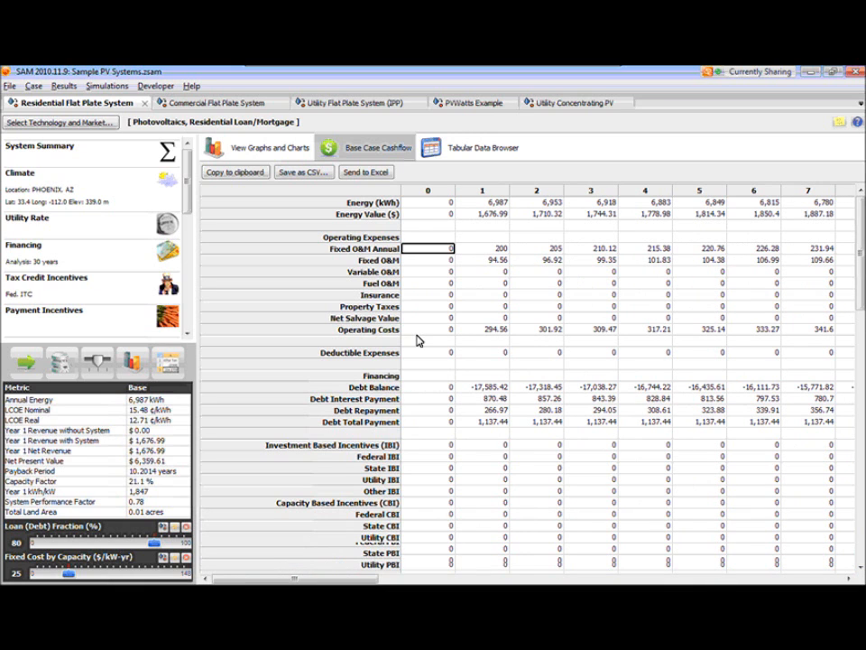
- Find the After Tax Cashflow row near the end of the cashflow table and highlight the entire row
{"action": "scroll", "coordinate": [417, 340], "scroll_direction": "down", "scroll_amount": 7}
{"action": "scroll", "coordinate": [417, 340], "scroll_direction": "down", "scroll_amount": 6}
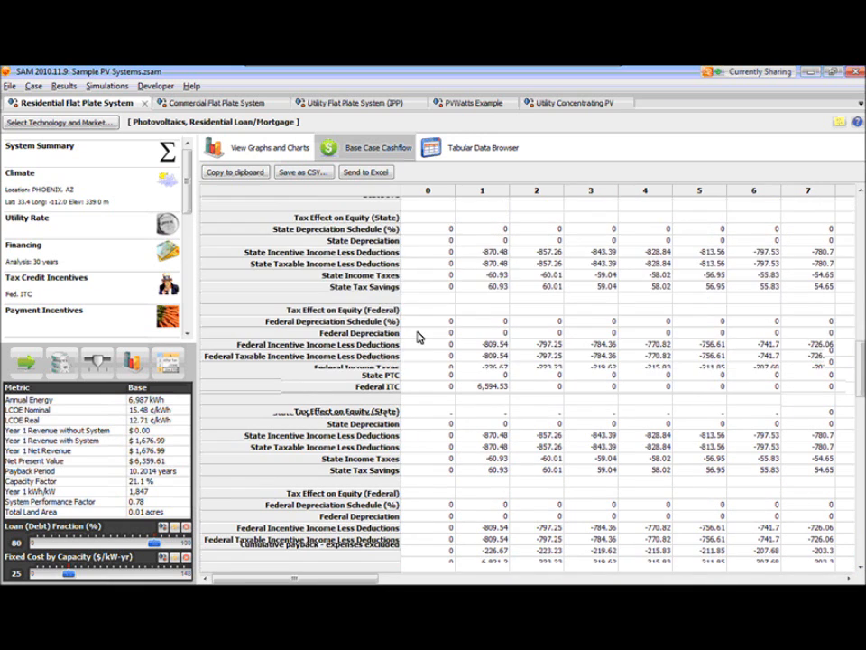
{"action": "left_click", "coordinate": [433, 414]}
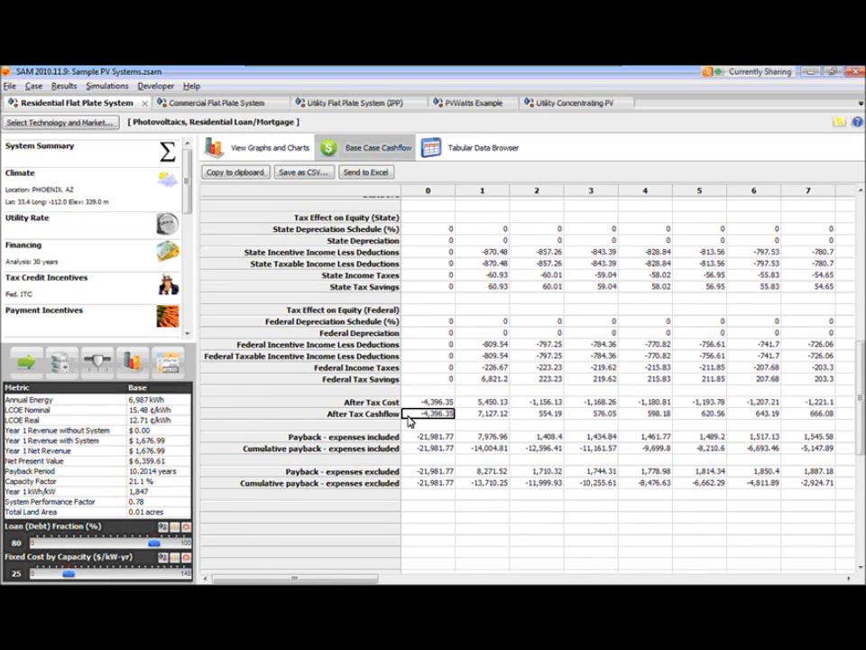
{"action": "left_click_drag", "start_coordinate": [431, 413], "coordinate": [381, 422]}
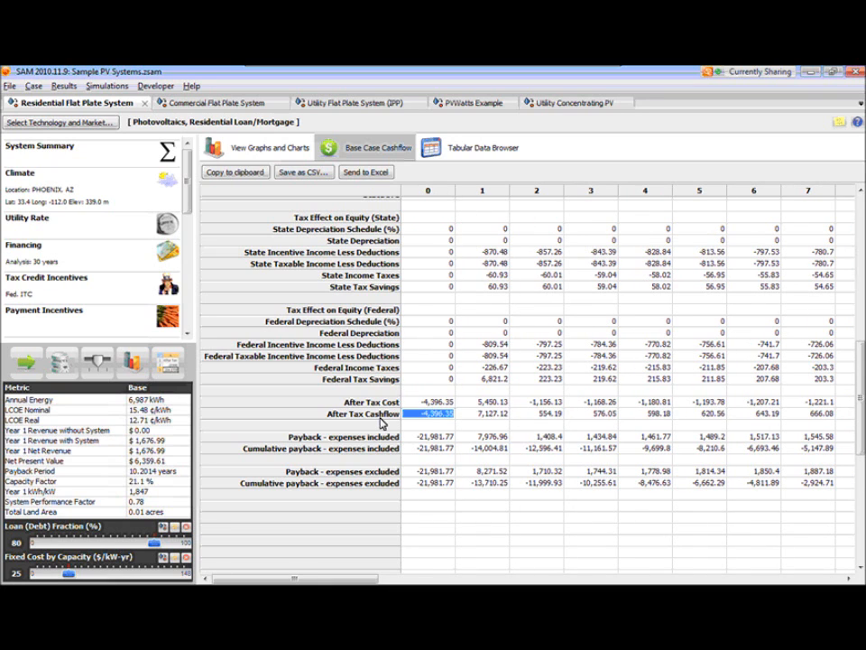
{"action": "left_click", "coordinate": [380, 417]}
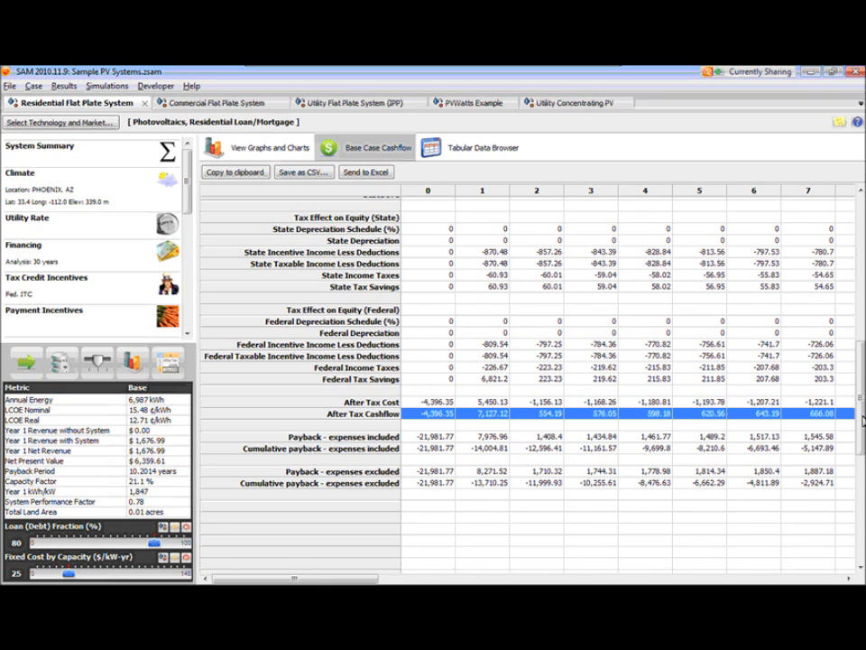
- Send the base case cashflow table to Microsoft Excel and maximize the resulting workbook window
{"action": "scroll", "coordinate": [860, 423], "scroll_direction": "up", "scroll_amount": 1}
{"action": "scroll", "coordinate": [860, 424], "scroll_direction": "up", "scroll_amount": 10}
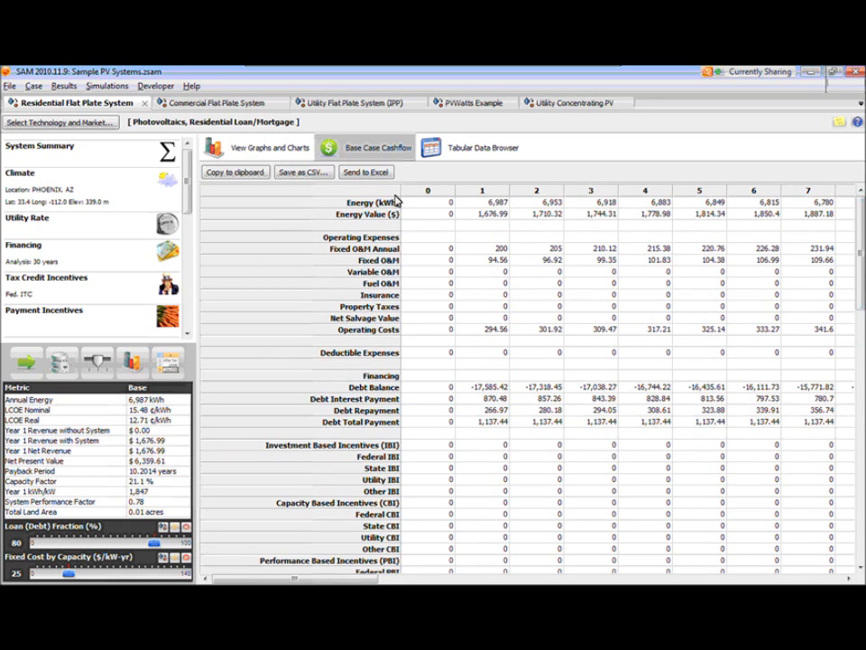
{"action": "left_click", "coordinate": [428, 202]}
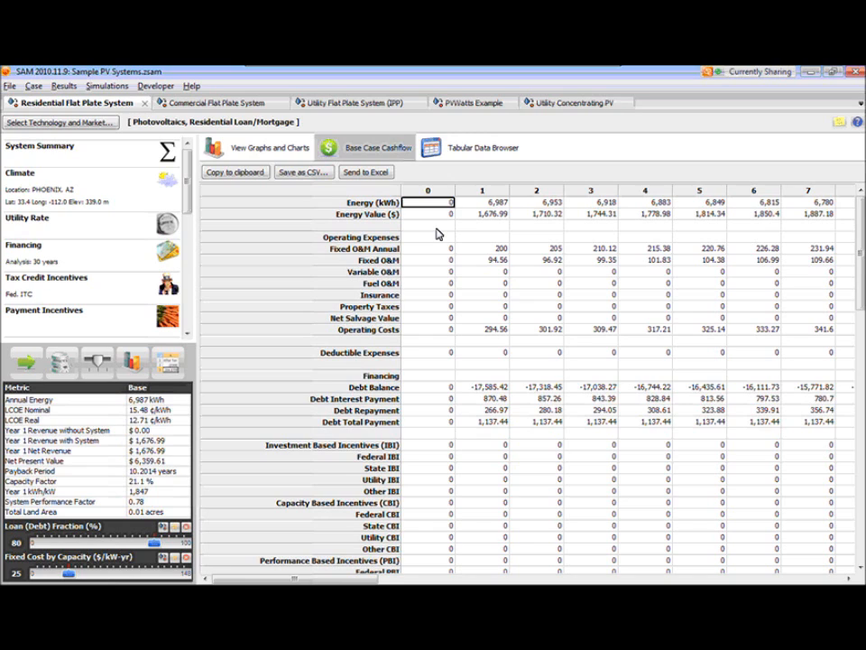
{"action": "left_click", "coordinate": [355, 179]}
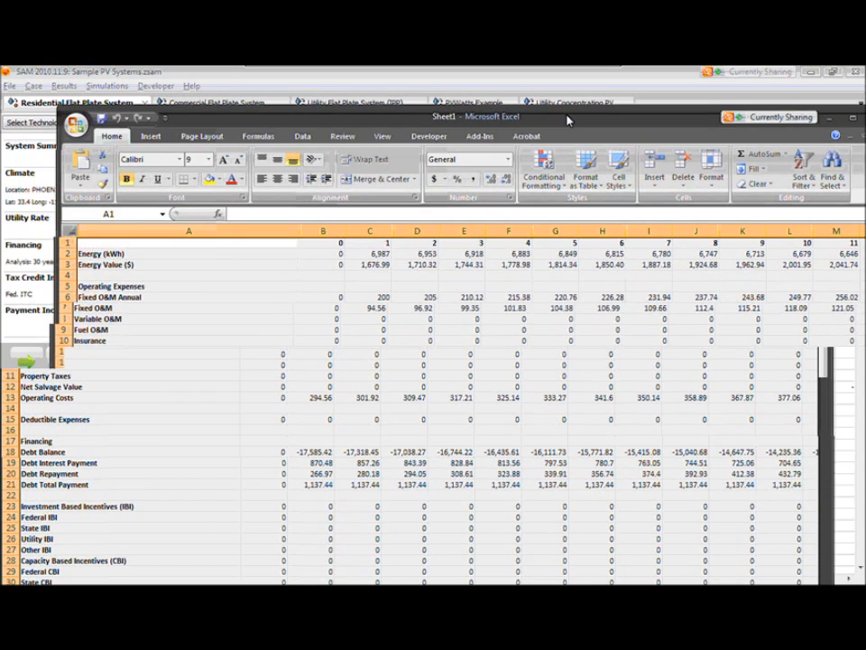
{"action": "left_click_drag", "start_coordinate": [568, 116], "coordinate": [434, 128]}
{"action": "left_click", "coordinate": [718, 133]}
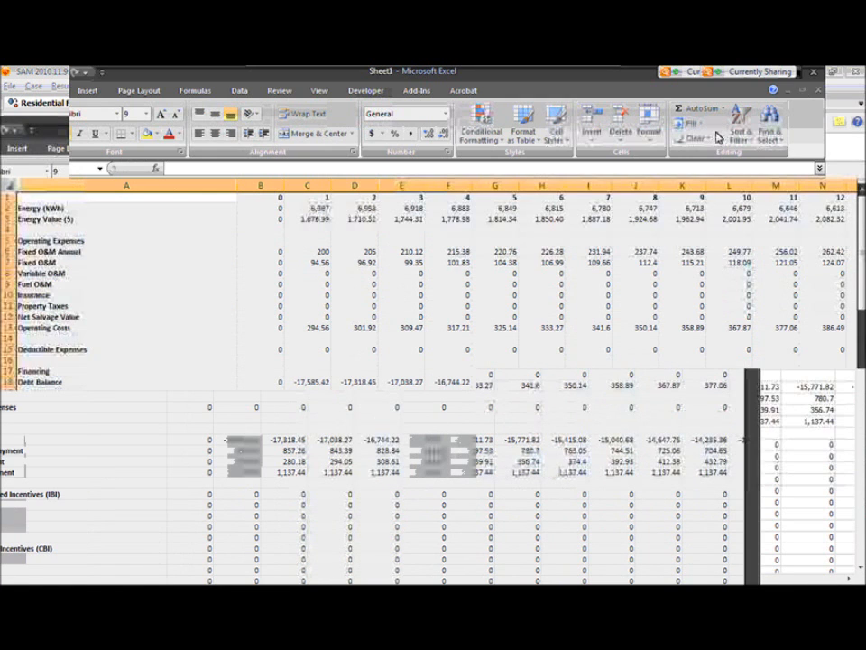
- Inspect the year 1 Operating Costs and Debt Balance cells in the exported Excel sheet
{"action": "left_click", "coordinate": [319, 338]}
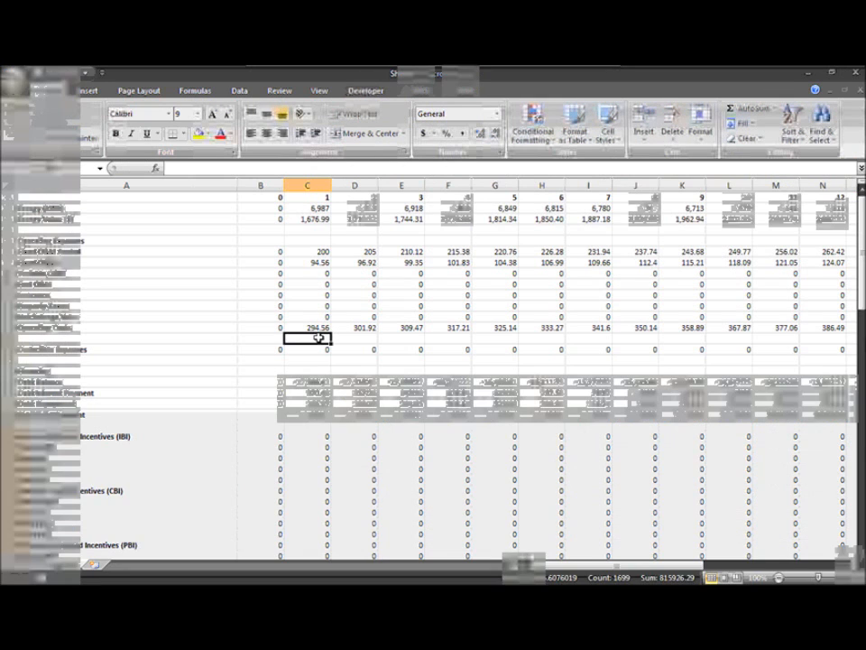
{"action": "left_click", "coordinate": [319, 327]}
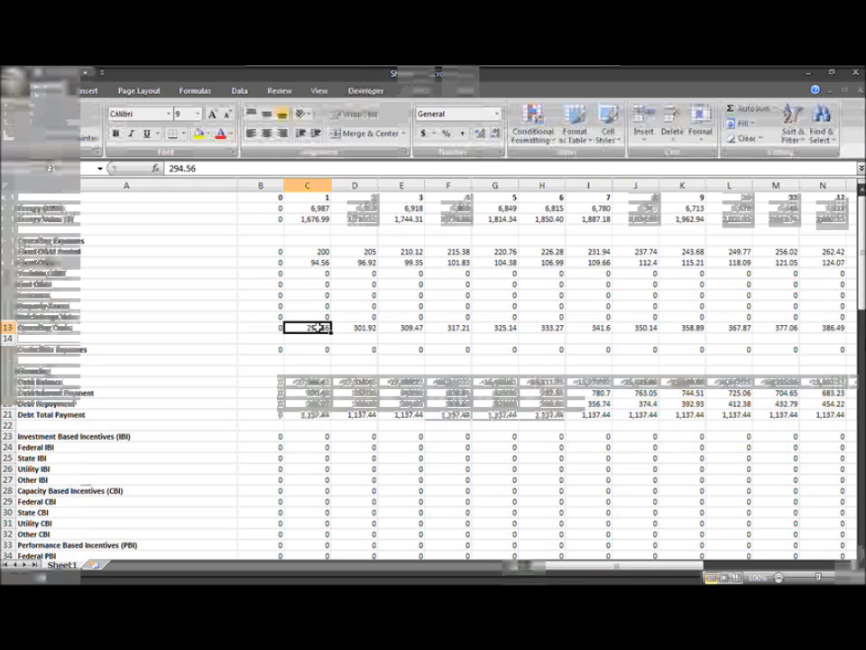
{"action": "left_click", "coordinate": [314, 384]}
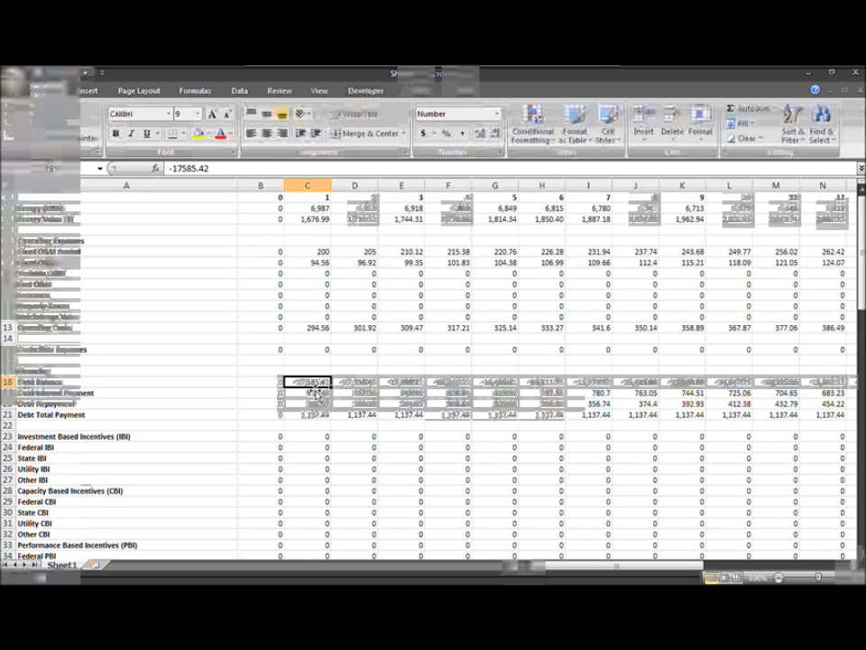
- Review the incentive and tax rows of the exported cashflow sheet and close Excel without saving the workbook
{"action": "scroll", "coordinate": [316, 394], "scroll_direction": "down", "scroll_amount": 2}
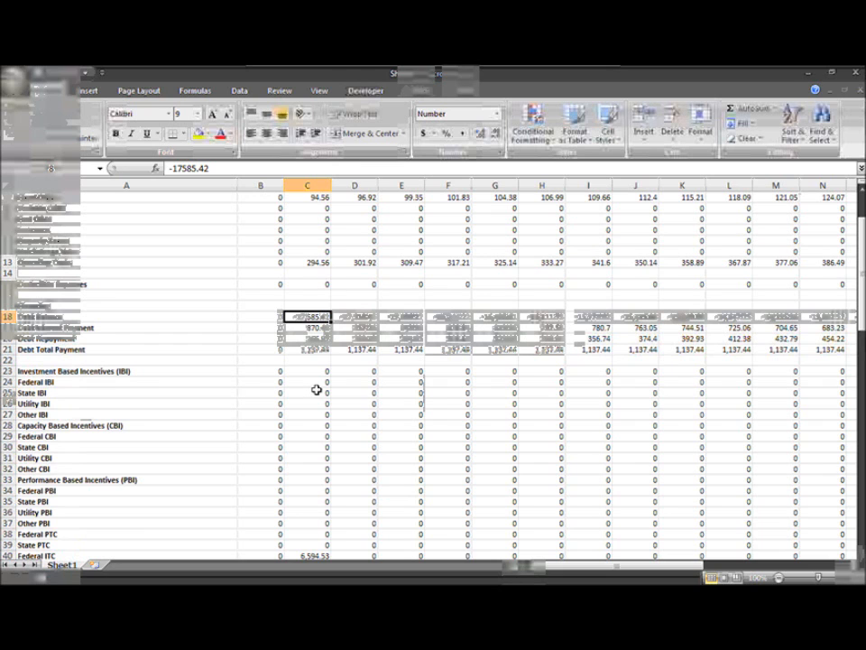
{"action": "scroll", "coordinate": [316, 389], "scroll_direction": "down", "scroll_amount": 4}
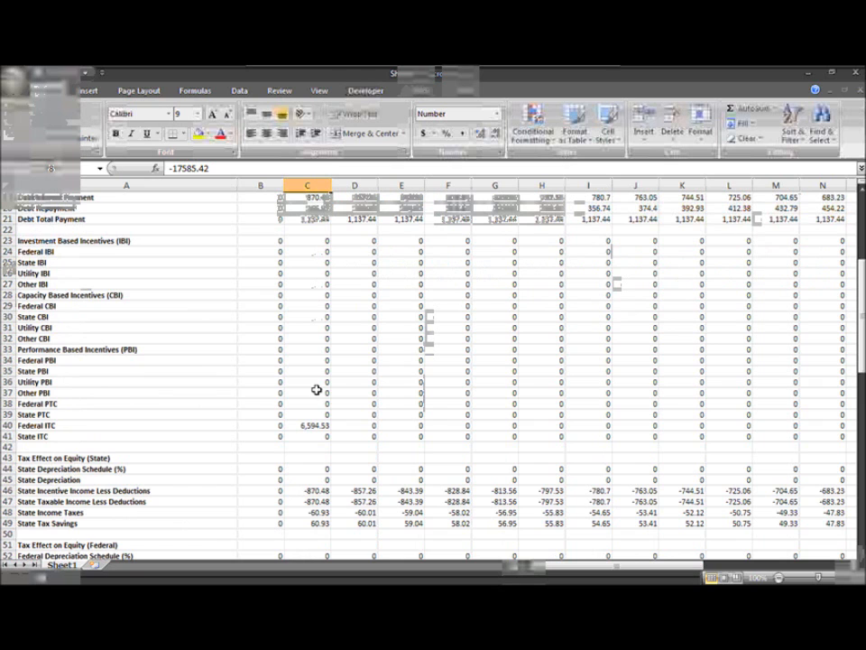
{"action": "scroll", "coordinate": [316, 389], "scroll_direction": "up", "scroll_amount": 5}
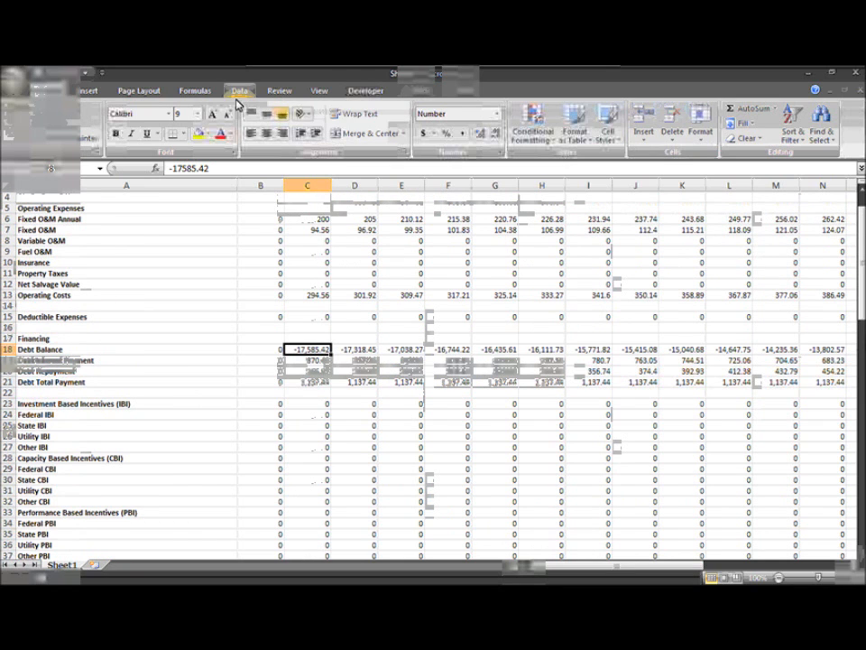
{"action": "left_click", "coordinate": [855, 75]}
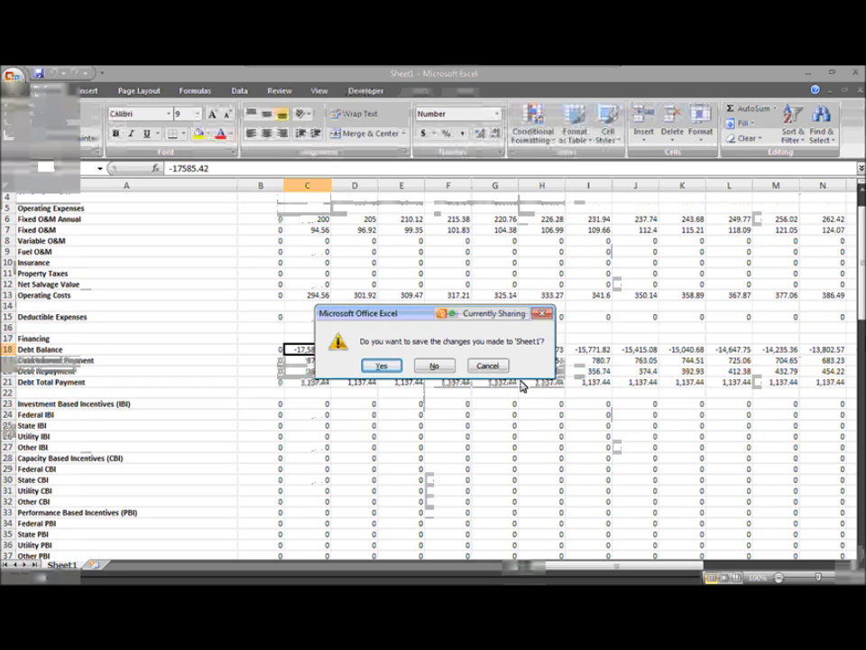
{"action": "left_click", "coordinate": [435, 366]}
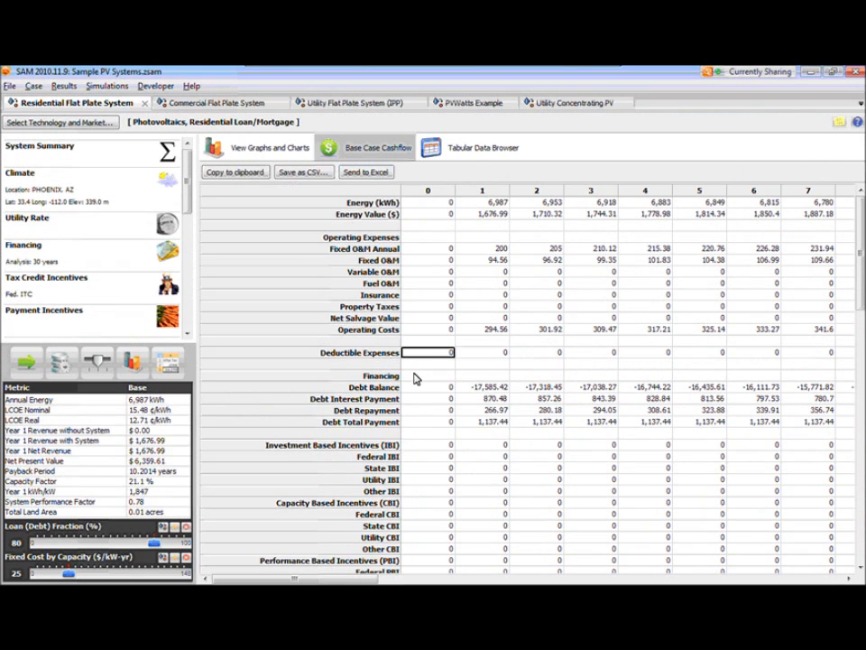
- Inspect the year 1 Debt Balance, Debt Interest Payment, Debt Repayment and Debt Total Payment cells in the SAM cashflow table
{"action": "left_click", "coordinate": [483, 387]}
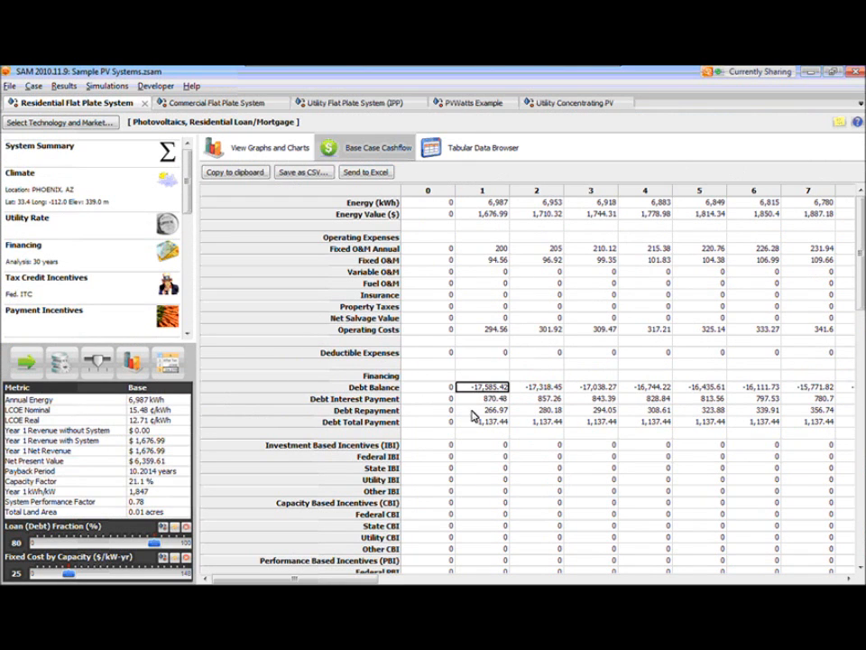
{"action": "left_click", "coordinate": [475, 398]}
{"action": "left_click", "coordinate": [479, 422]}
{"action": "left_click", "coordinate": [482, 411]}
{"action": "left_click", "coordinate": [489, 399]}
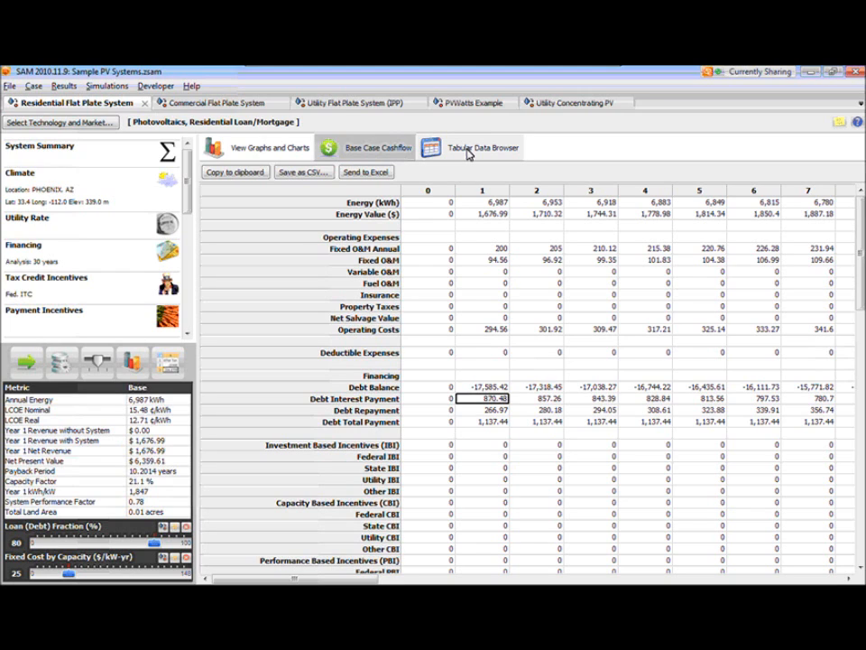
{"action": "left_click", "coordinate": [436, 248]}
{"action": "left_click", "coordinate": [446, 205]}
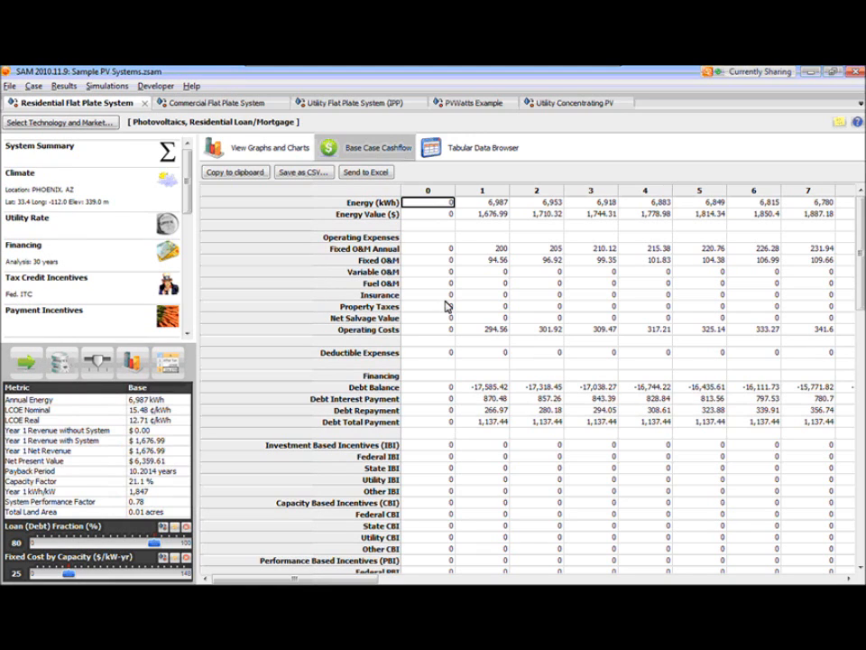
{"action": "left_click", "coordinate": [451, 250]}
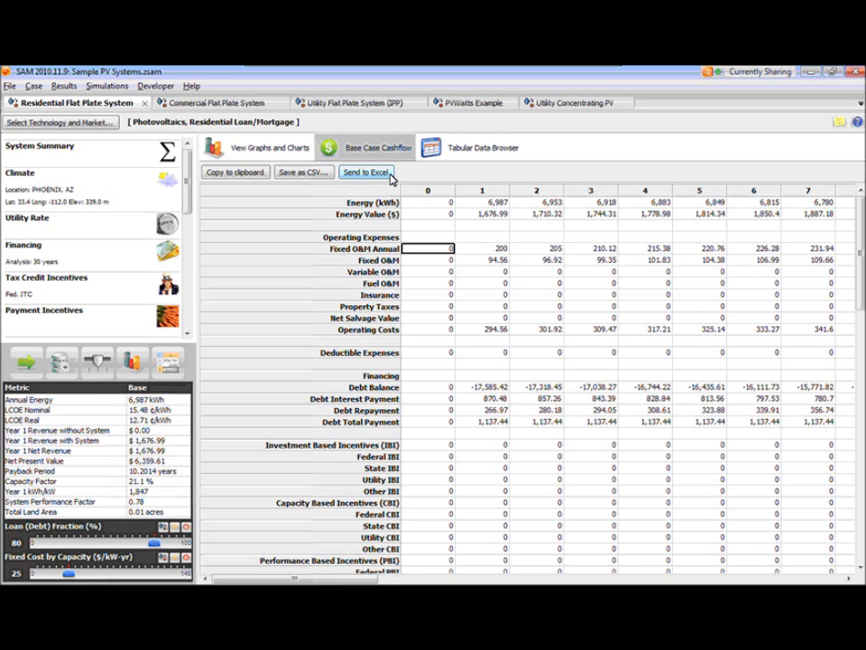
{"action": "left_click", "coordinate": [441, 204]}
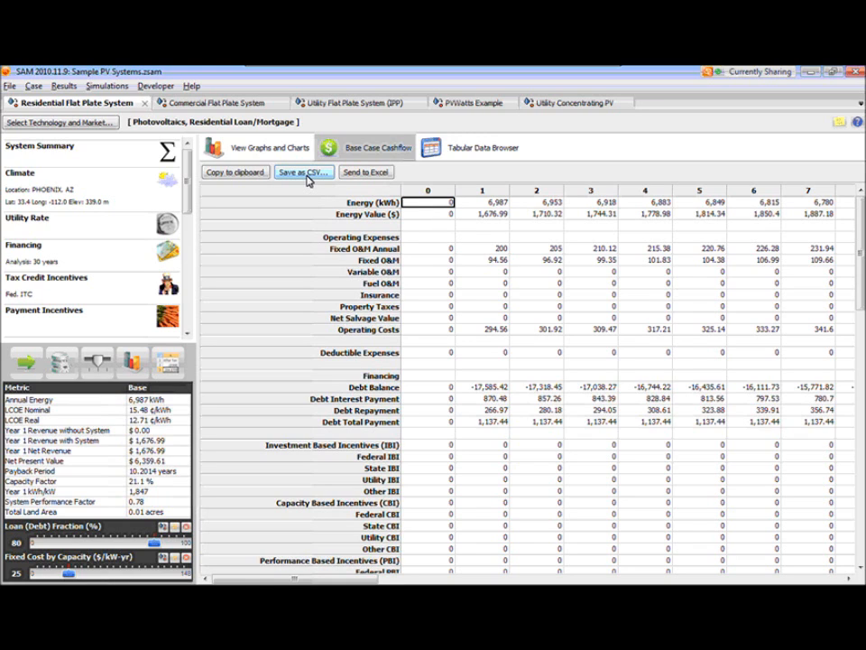
{"action": "left_click", "coordinate": [430, 272]}
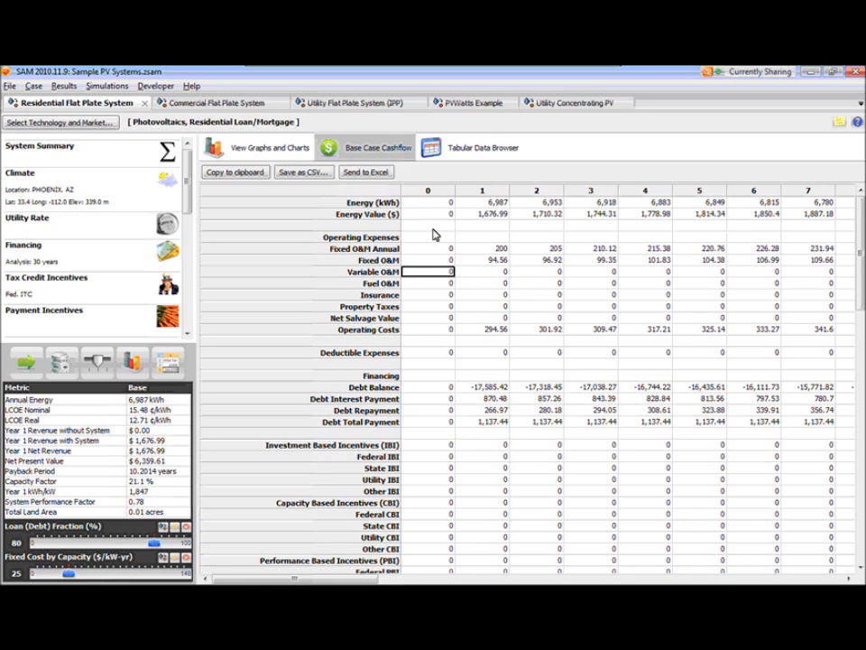
{"action": "left_click", "coordinate": [411, 202]}
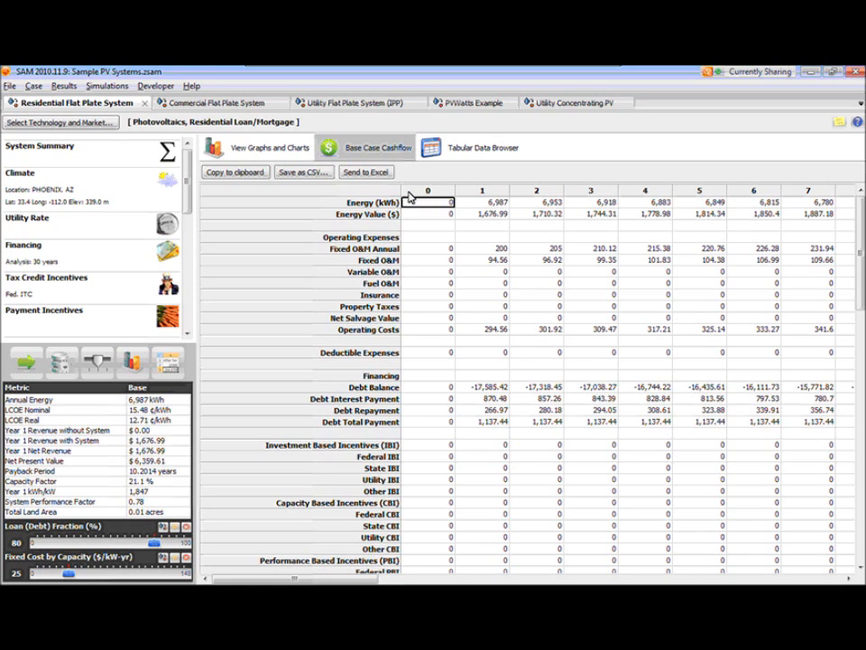
- Open the Tabular Data Browser and expand the Metrics group of output variables
{"action": "left_click", "coordinate": [479, 151]}
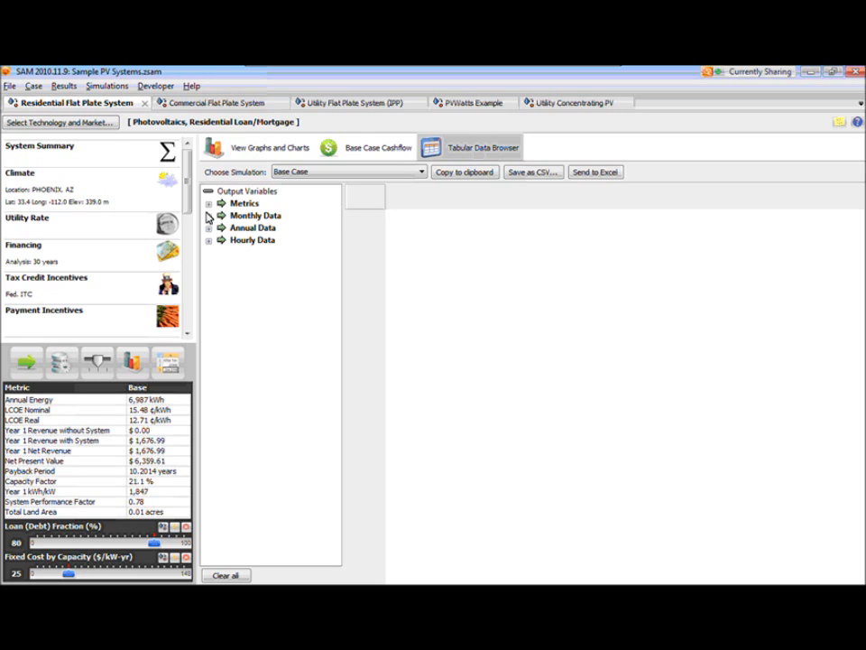
{"action": "left_click", "coordinate": [209, 206]}
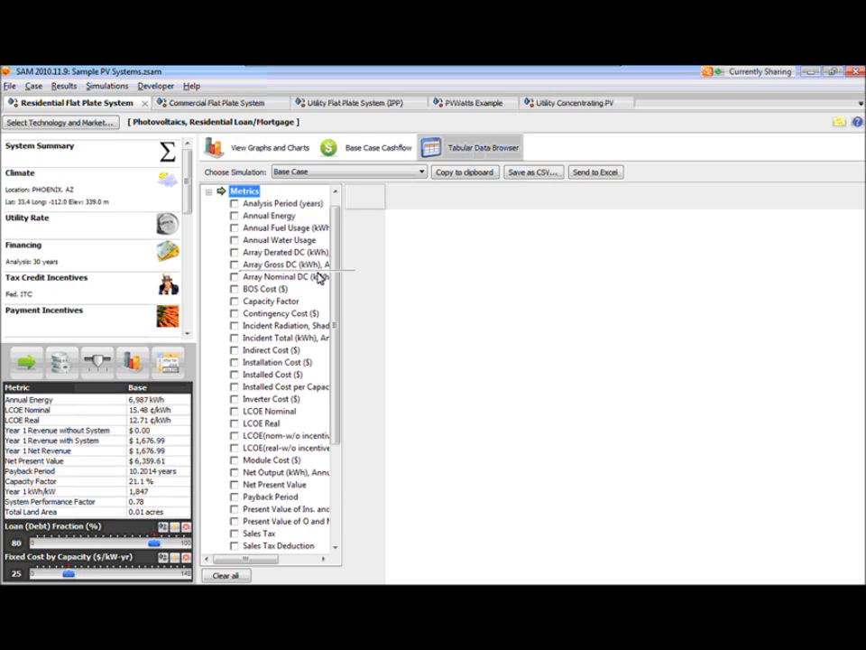
{"action": "left_click_drag", "start_coordinate": [335, 307], "coordinate": [336, 285]}
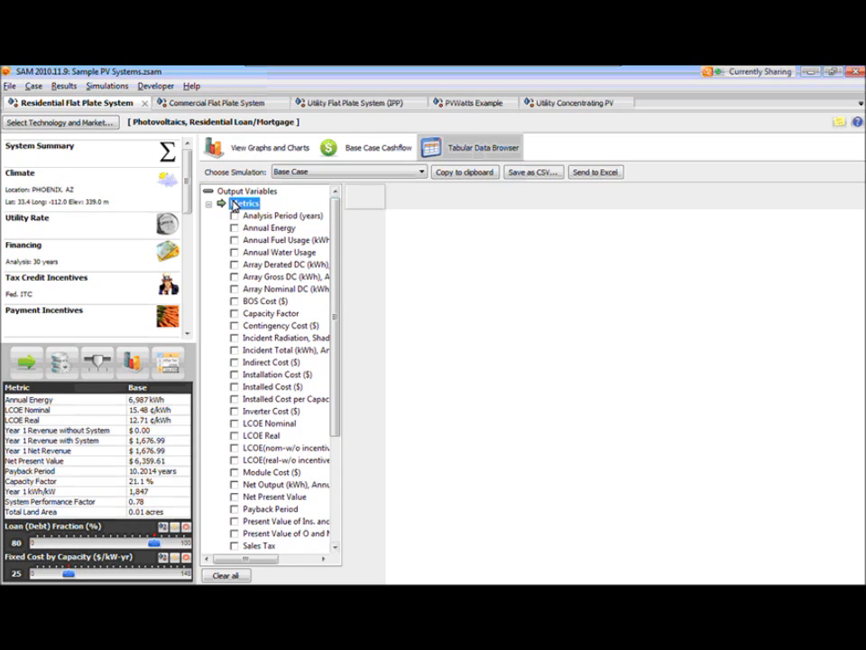
{"action": "left_click_drag", "start_coordinate": [336, 273], "coordinate": [309, 231]}
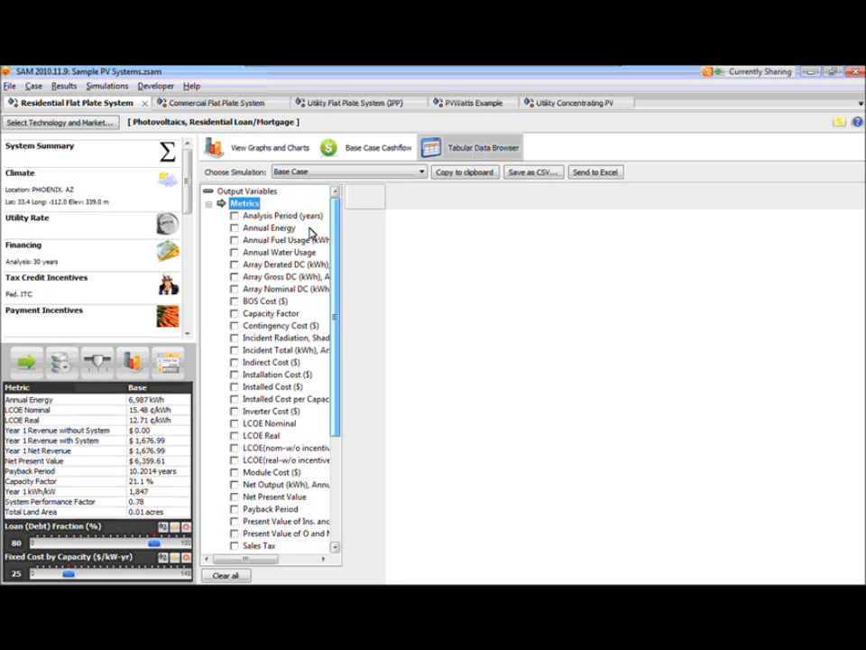
- Display the Analysis Period (years), Annual Energy, BOS Cost ($) and LCOE Nominal metrics in the data table
{"action": "left_click", "coordinate": [235, 217]}
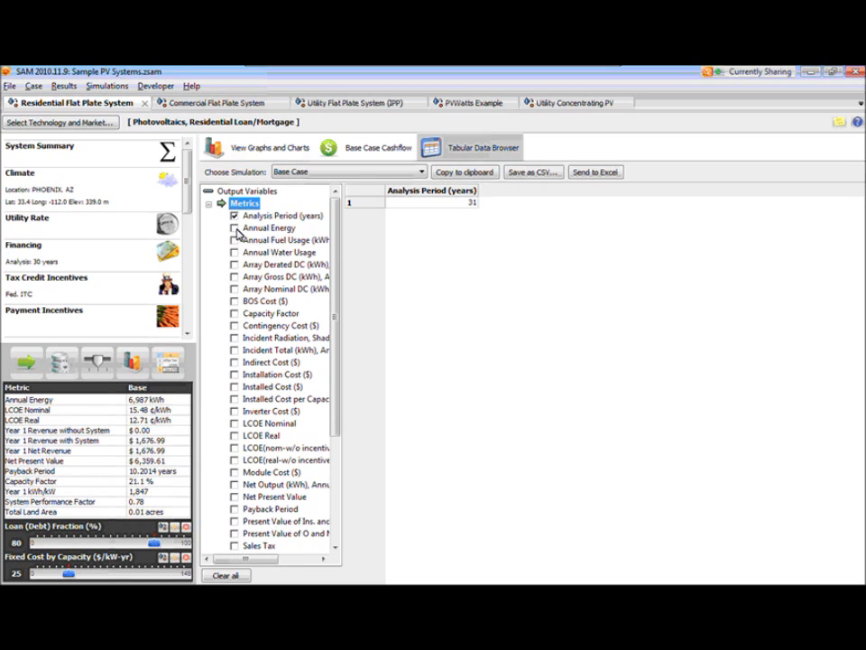
{"action": "left_click", "coordinate": [235, 228]}
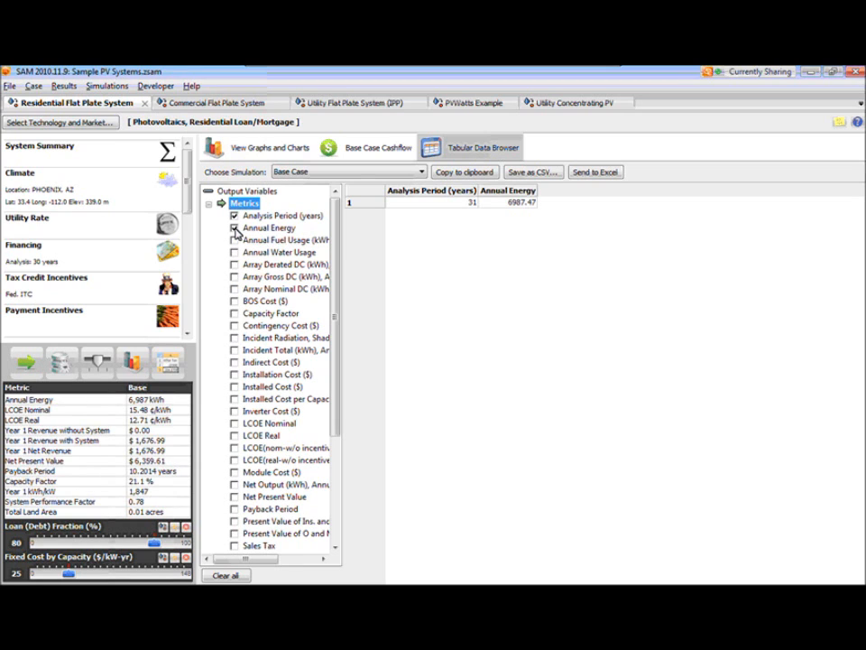
{"action": "left_click", "coordinate": [235, 303]}
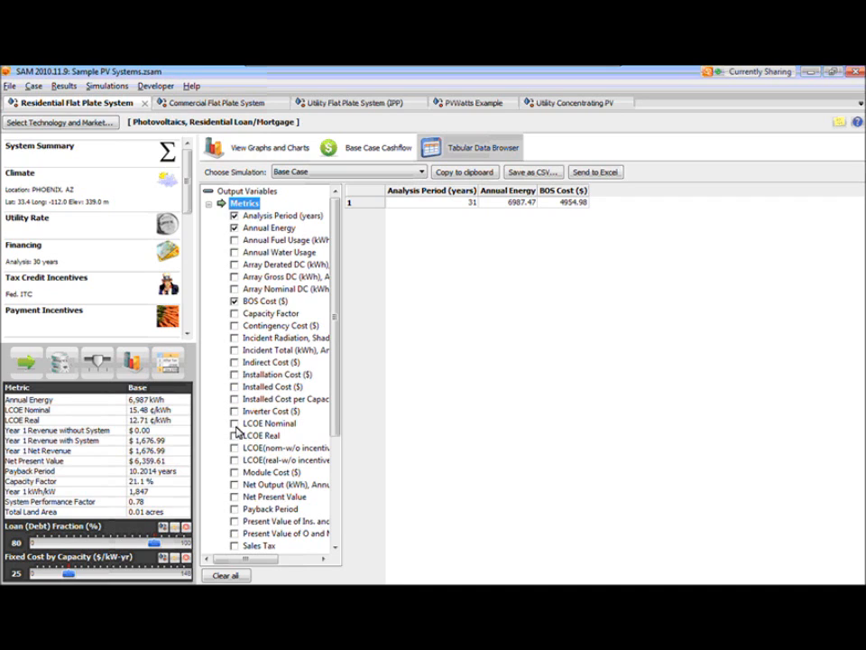
{"action": "left_click", "coordinate": [235, 424]}
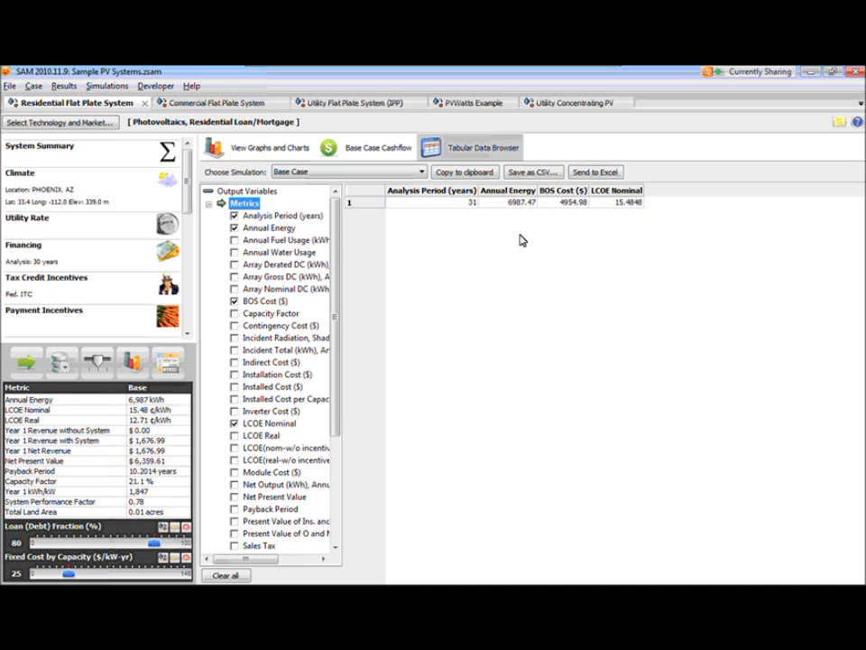
- Replace LCOE Nominal with Inverter Cost ($) in the metrics table, keeping BOS Cost ($) displayed for comparison
{"action": "left_click", "coordinate": [236, 425]}
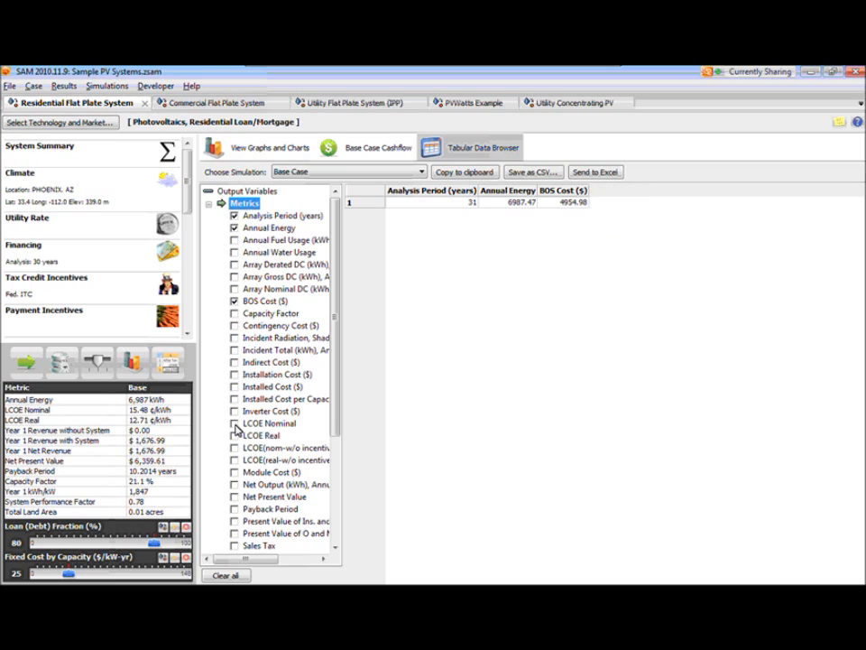
{"action": "left_click", "coordinate": [234, 302]}
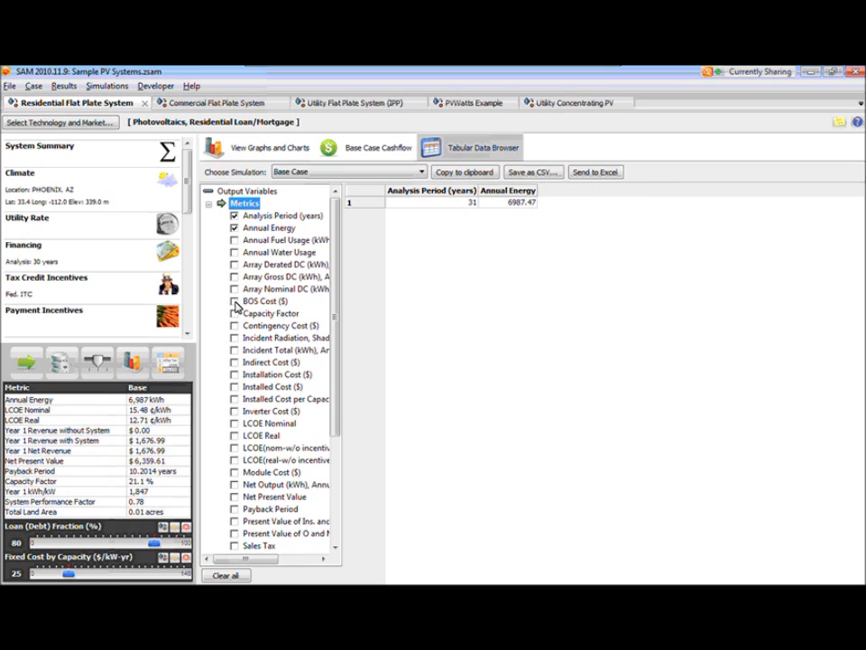
{"action": "left_click", "coordinate": [234, 411]}
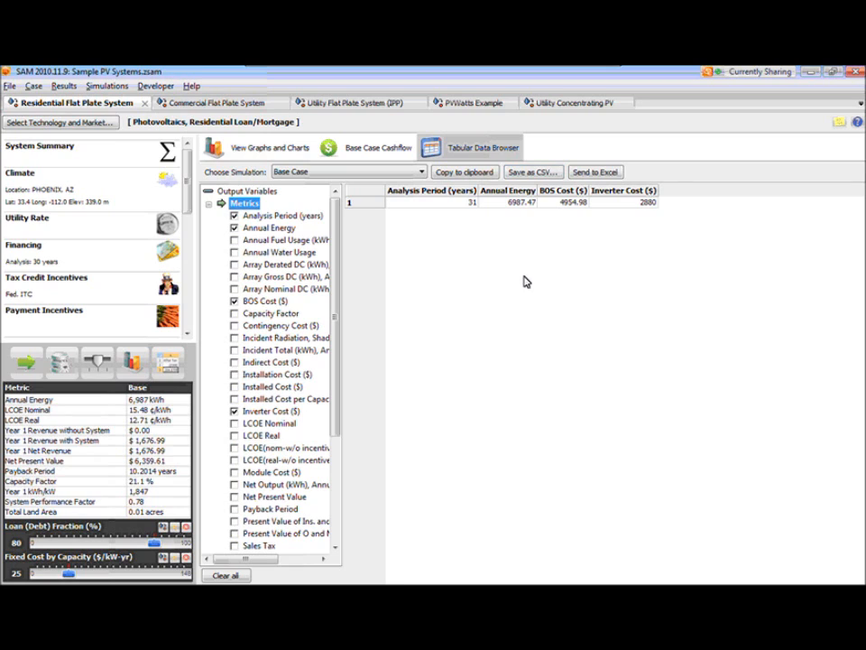
- Remove the BOS Cost, Inverter Cost, Annual Energy and Analysis Period metrics from the table and collapse the Metrics group
{"action": "left_click", "coordinate": [235, 302]}
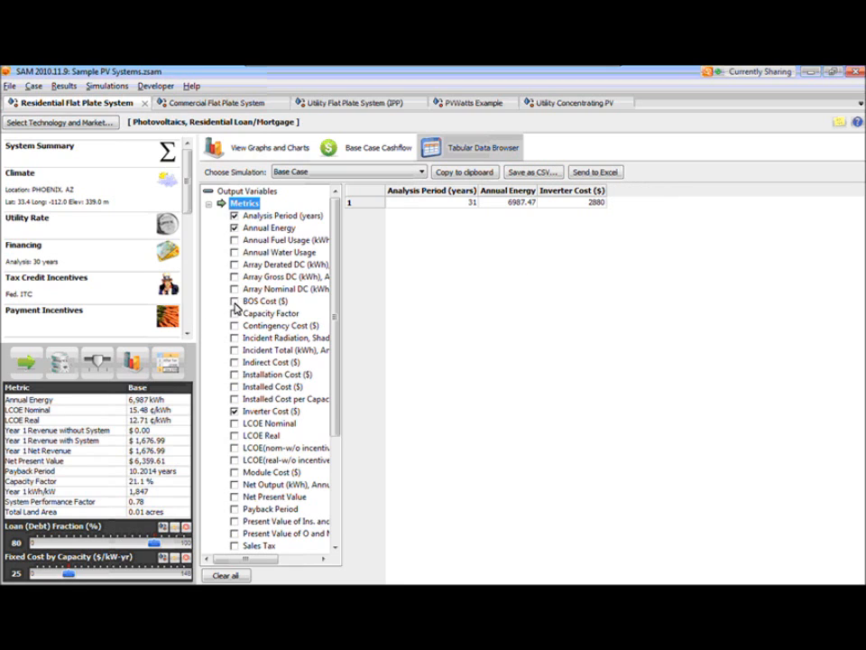
{"action": "left_click", "coordinate": [235, 410]}
{"action": "left_click", "coordinate": [235, 228]}
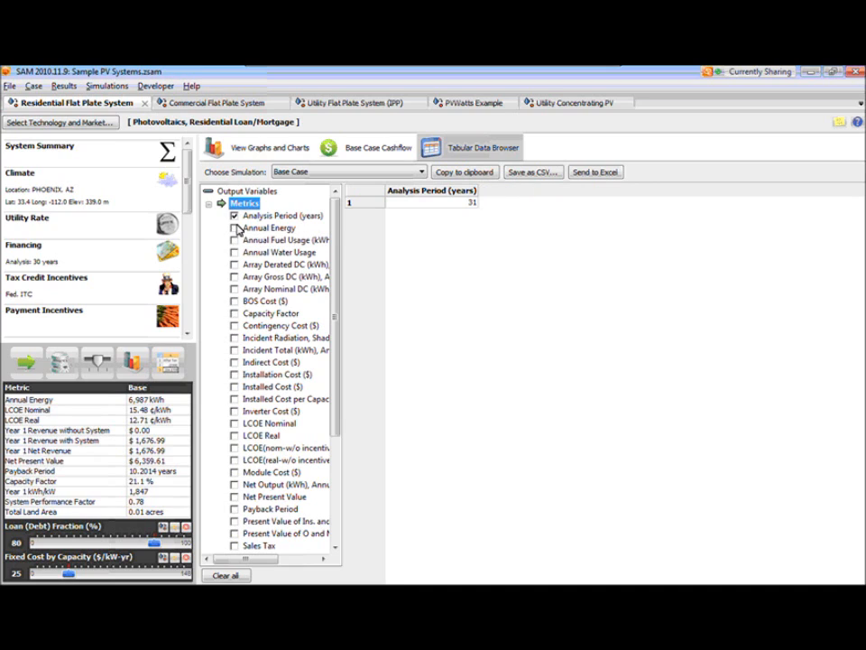
{"action": "left_click", "coordinate": [234, 216]}
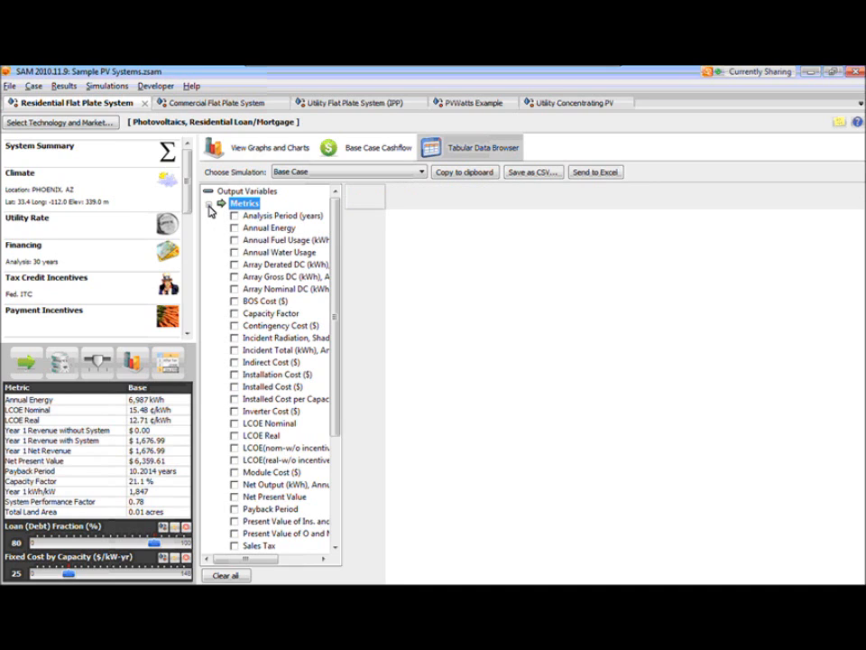
{"action": "left_click", "coordinate": [208, 204]}
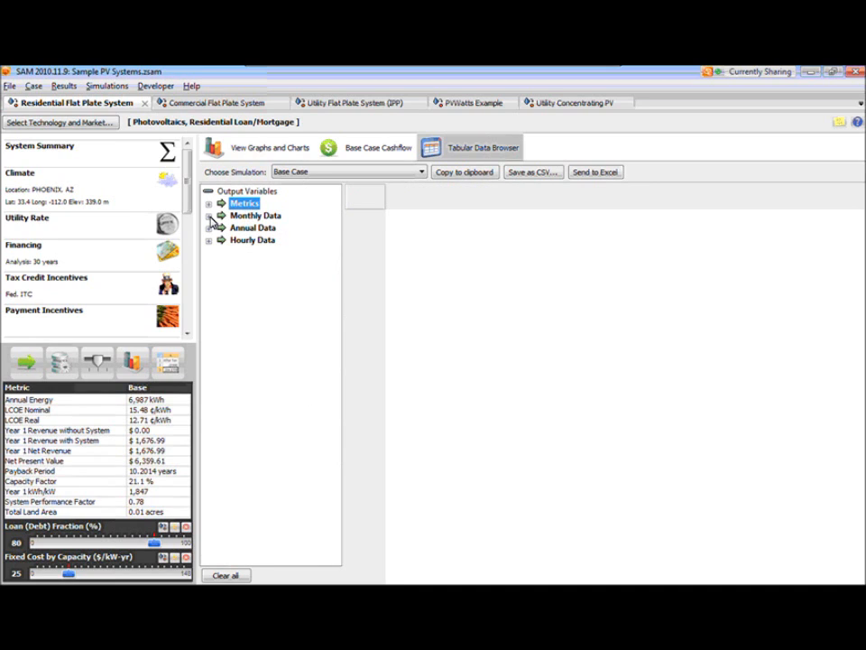
- Display the monthly AC Power, Ambient Temperature and DC Power data together with the annual After Tax Cashflow in the table
{"action": "left_click", "coordinate": [208, 215]}
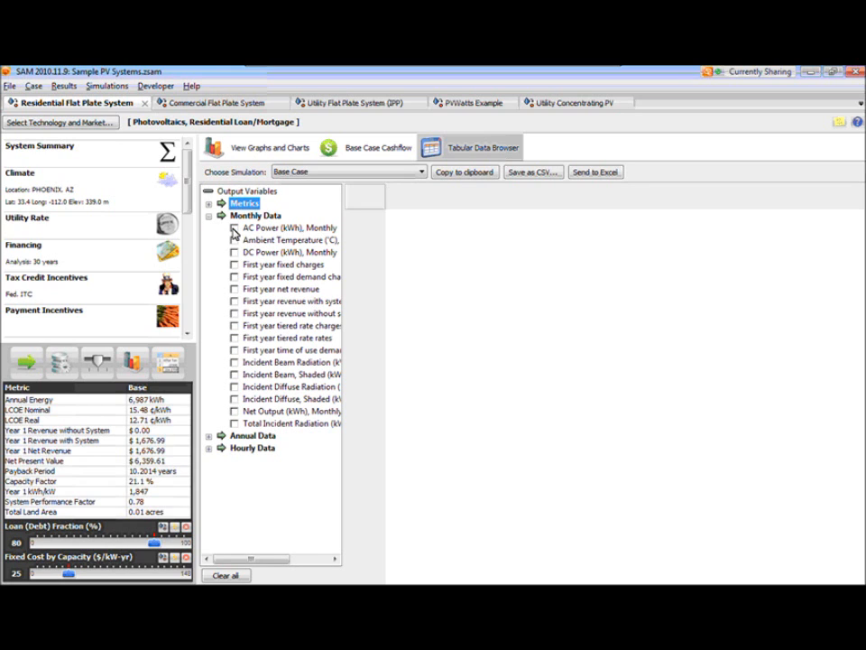
{"action": "left_click", "coordinate": [234, 229]}
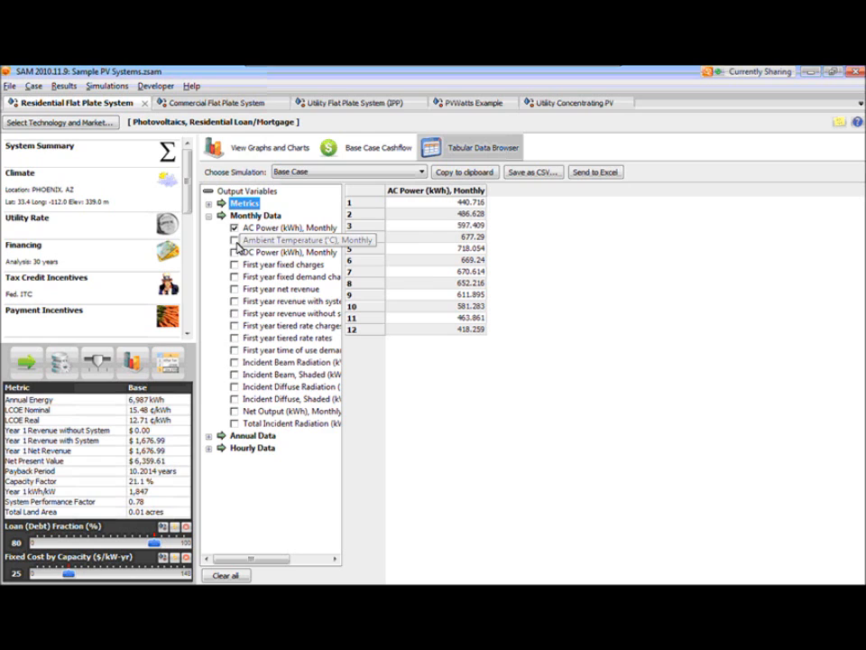
{"action": "left_click", "coordinate": [234, 240]}
{"action": "left_click", "coordinate": [233, 252]}
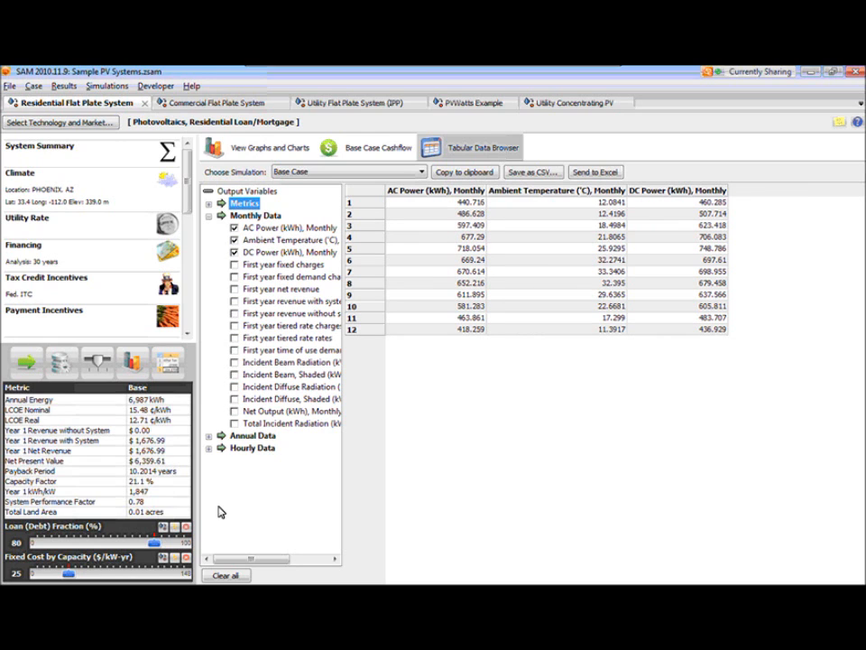
{"action": "left_click", "coordinate": [209, 436]}
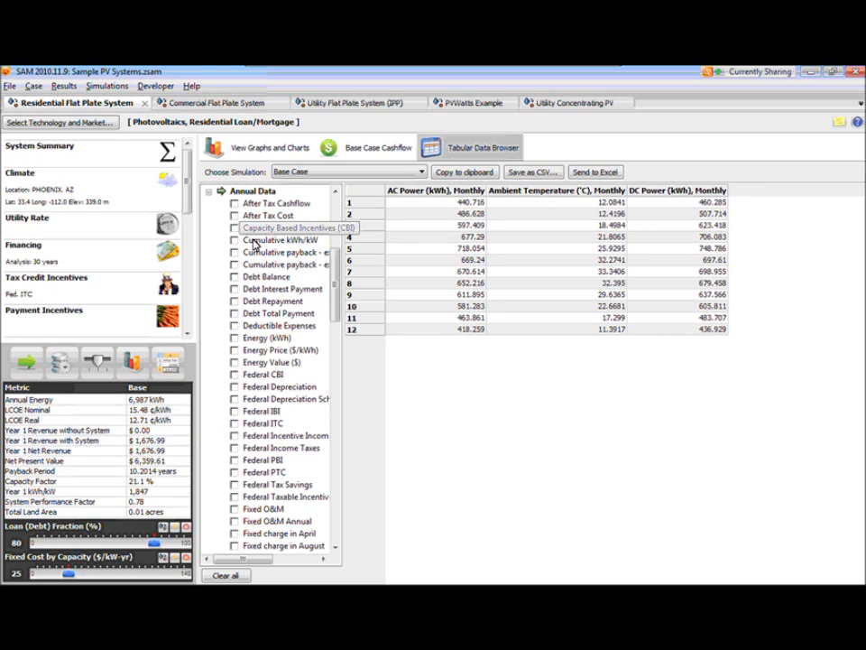
{"action": "left_click", "coordinate": [233, 203]}
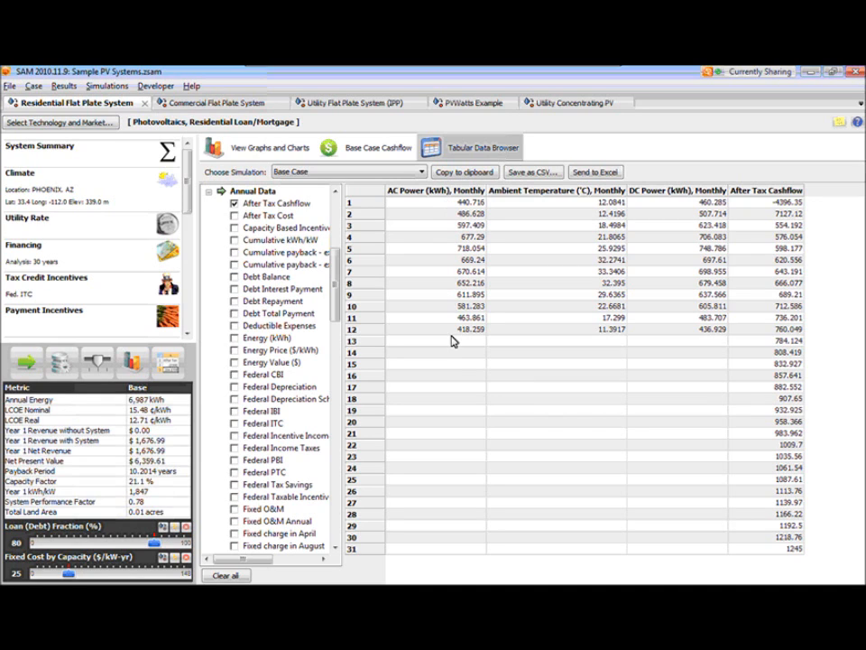
- Remove the monthly AC Power, Ambient Temperature and DC Power columns and the annual After Tax Cashflow column from the table
{"action": "left_click_drag", "start_coordinate": [335, 300], "coordinate": [343, 244]}
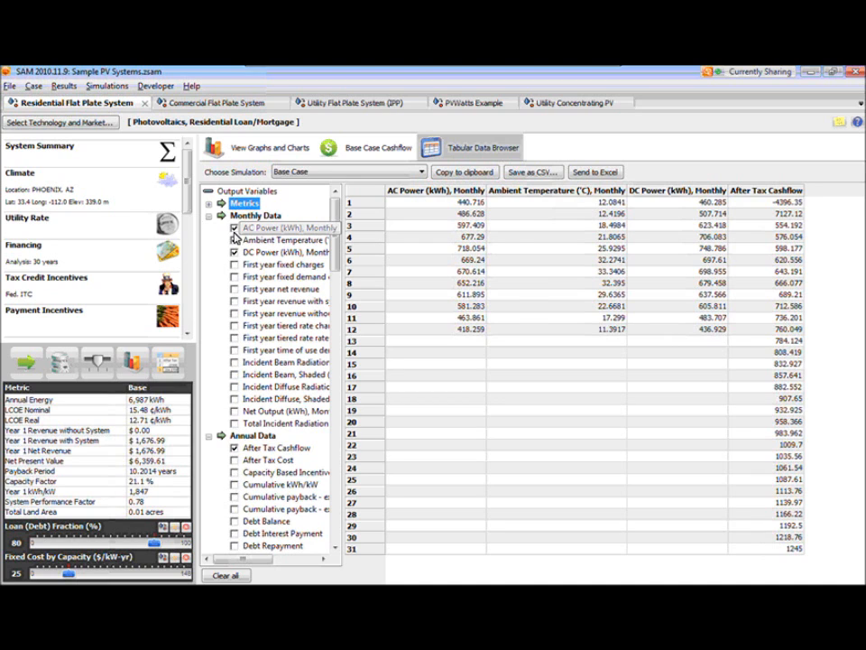
{"action": "left_click", "coordinate": [234, 228]}
{"action": "left_click", "coordinate": [234, 240]}
{"action": "left_click", "coordinate": [234, 252]}
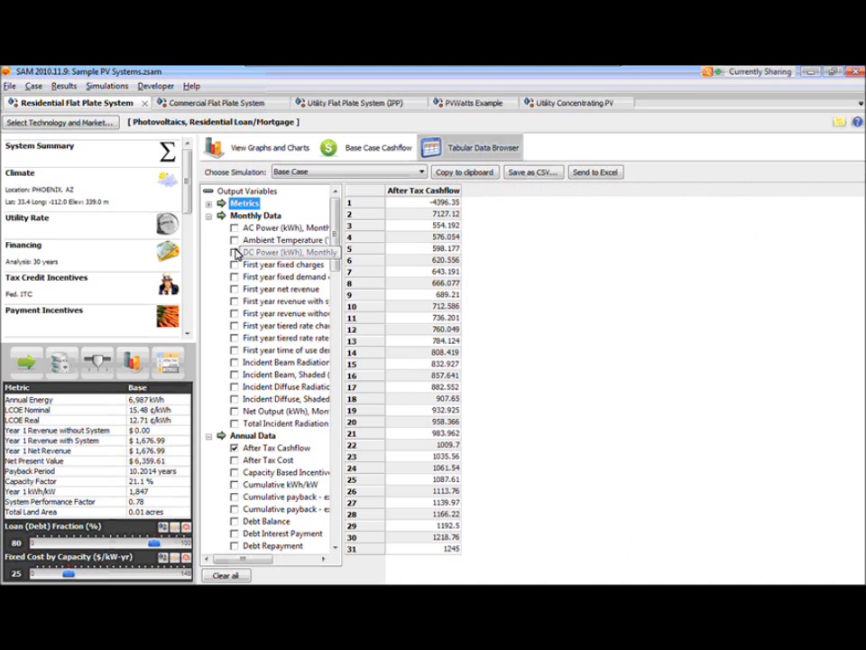
{"action": "left_click", "coordinate": [234, 448]}
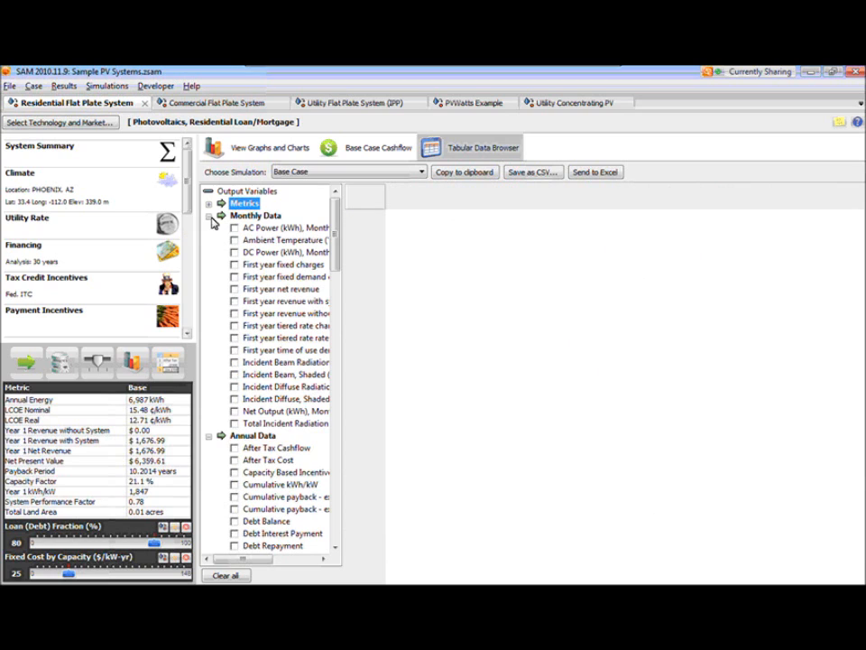
- Collapse the Monthly Data and Annual Data groups and expand Hourly Data to examine its output variables
{"action": "left_click", "coordinate": [208, 215]}
{"action": "left_click", "coordinate": [209, 229]}
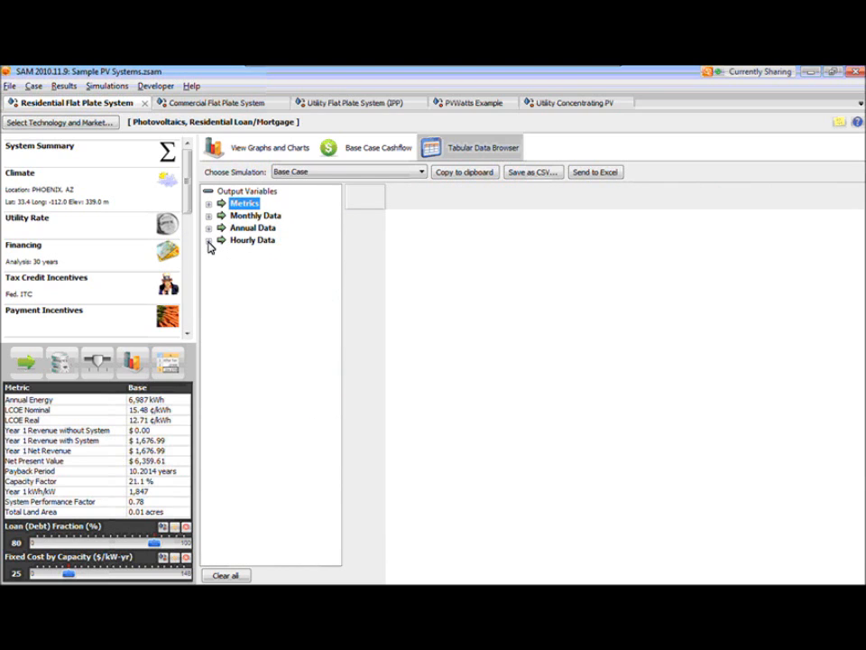
{"action": "left_click", "coordinate": [209, 242]}
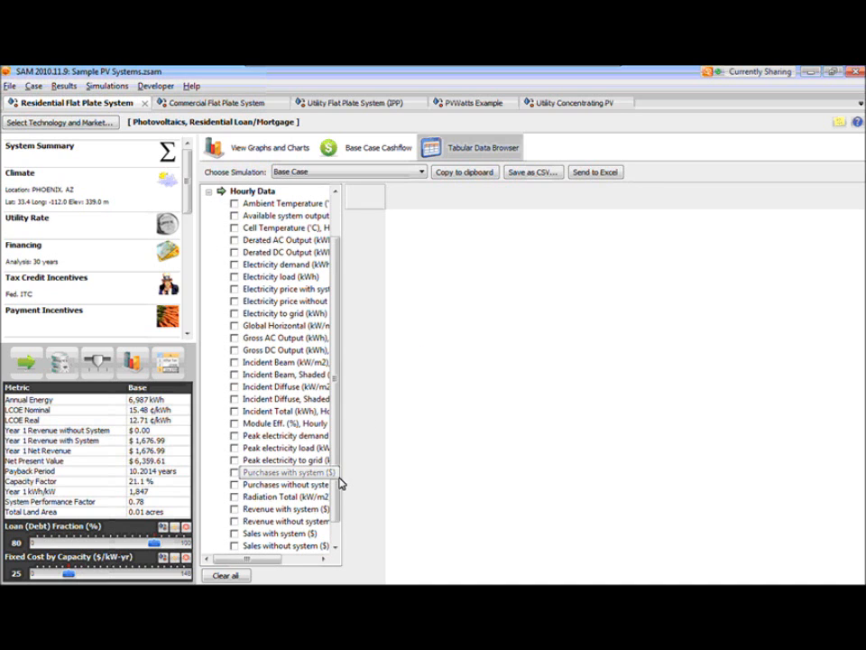
- Examine the hourly output variables, view the hourly Derated DC Output data in the table, and remove that column
{"action": "left_click_drag", "start_coordinate": [337, 436], "coordinate": [332, 479]}
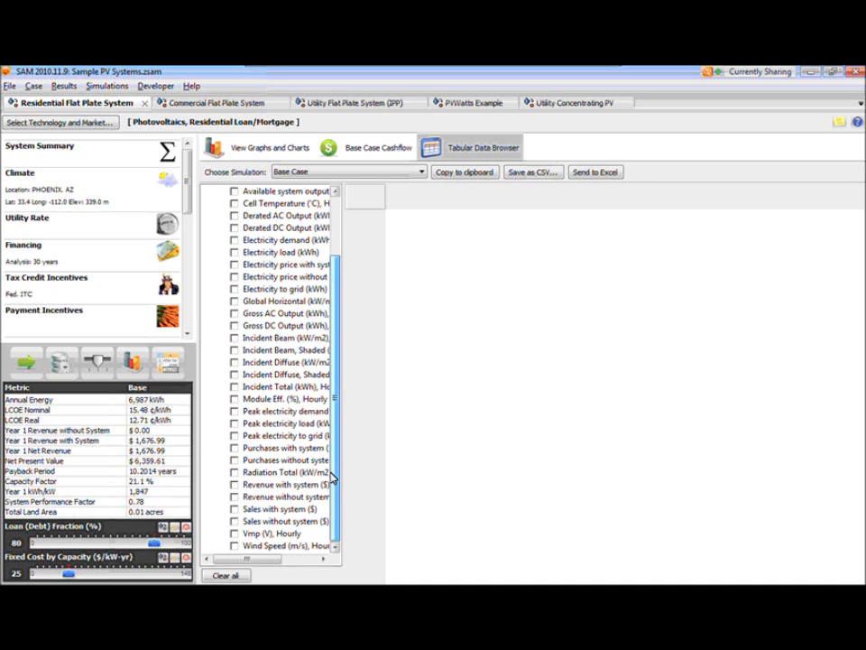
{"action": "left_click_drag", "start_coordinate": [335, 466], "coordinate": [340, 447]}
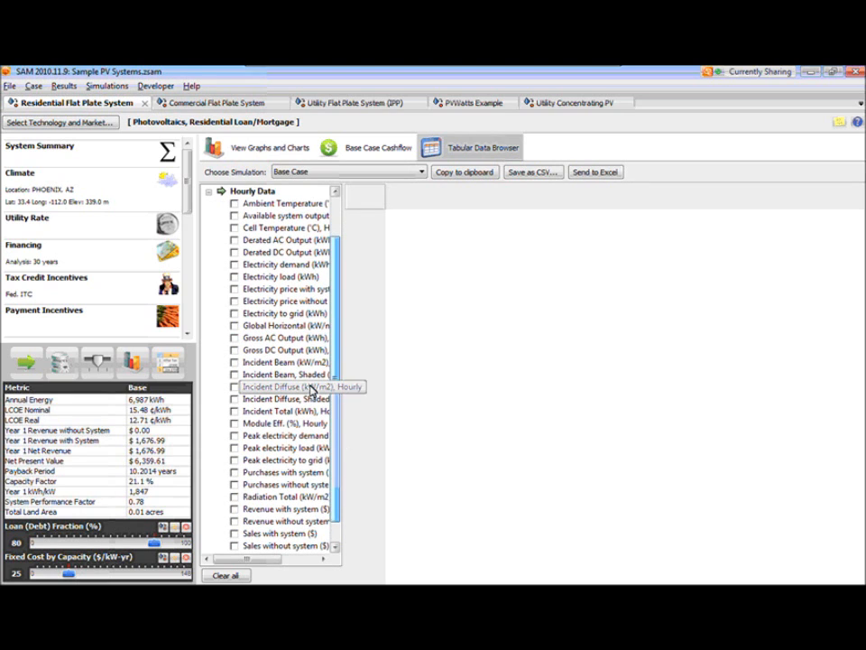
{"action": "left_click", "coordinate": [234, 255]}
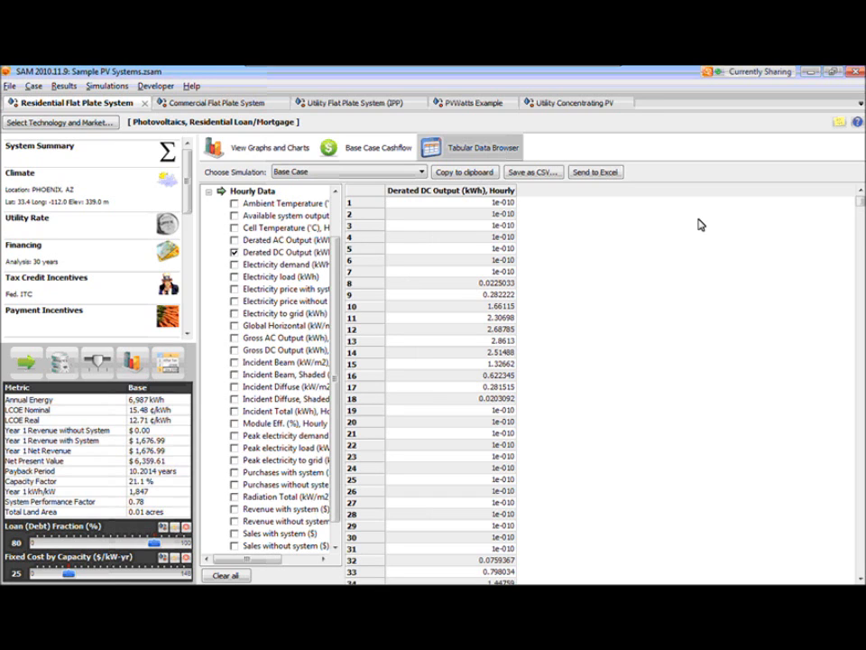
{"action": "mouse_move", "coordinate": [859, 201]}
{"action": "left_mouse_down"}
{"action": "mouse_move", "coordinate": [850, 393]}
{"action": "mouse_move", "coordinate": [860, 560]}
{"action": "mouse_move", "coordinate": [861, 200]}
{"action": "left_mouse_up"}
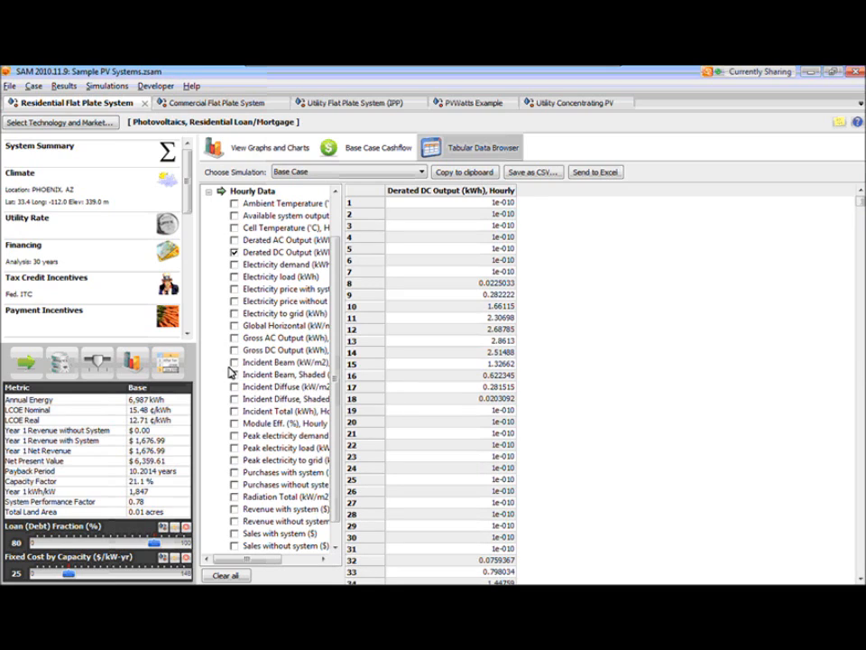
{"action": "left_click", "coordinate": [236, 253]}
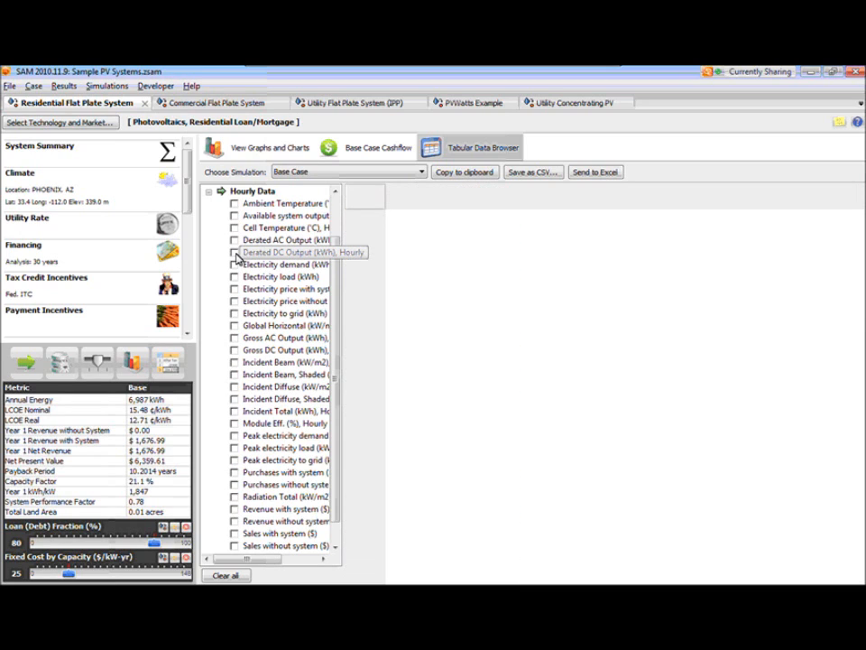
- Display the hourly Incident Total, Derated DC Output and Derated AC Output columns together in the table
{"action": "left_click", "coordinate": [234, 411]}
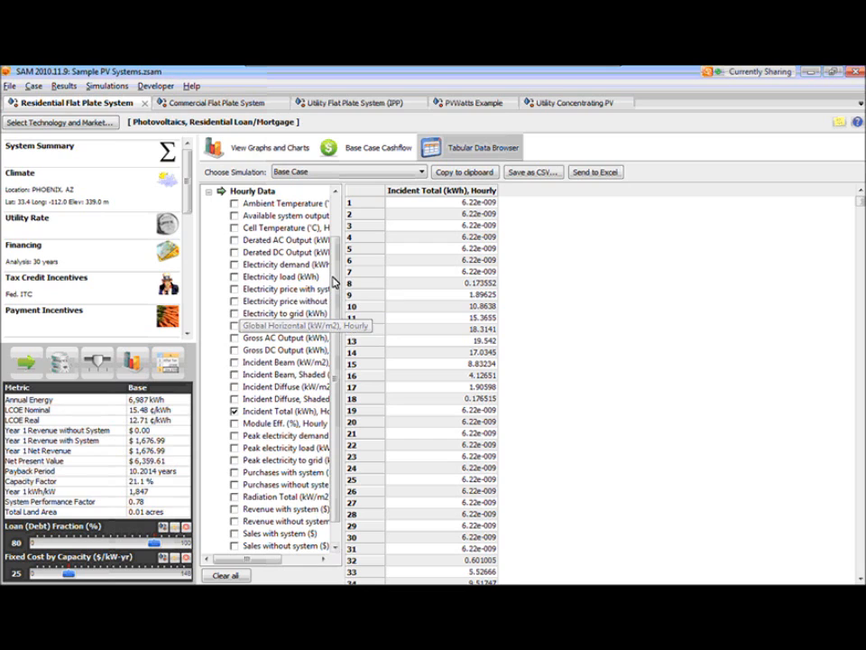
{"action": "left_click", "coordinate": [234, 253]}
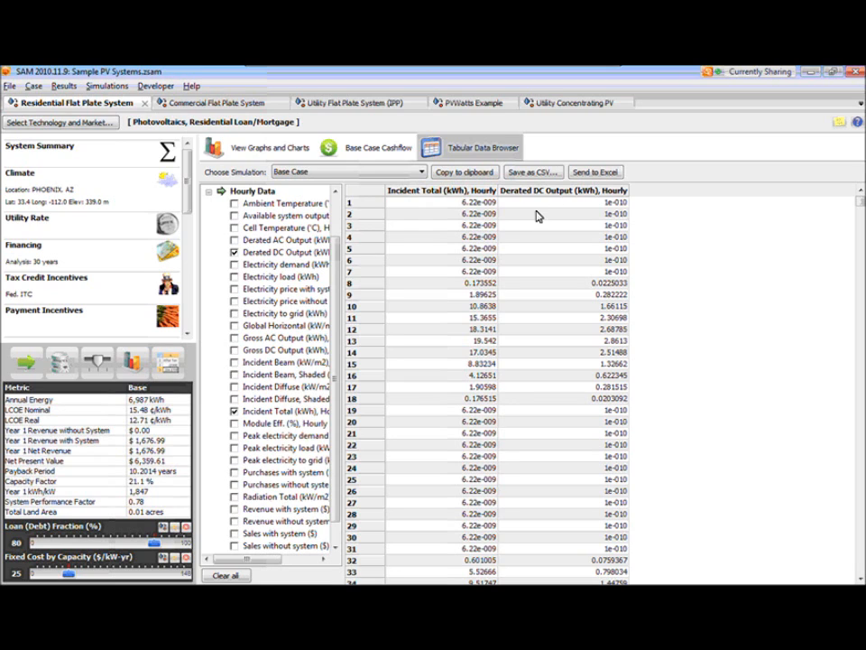
{"action": "left_click", "coordinate": [234, 240]}
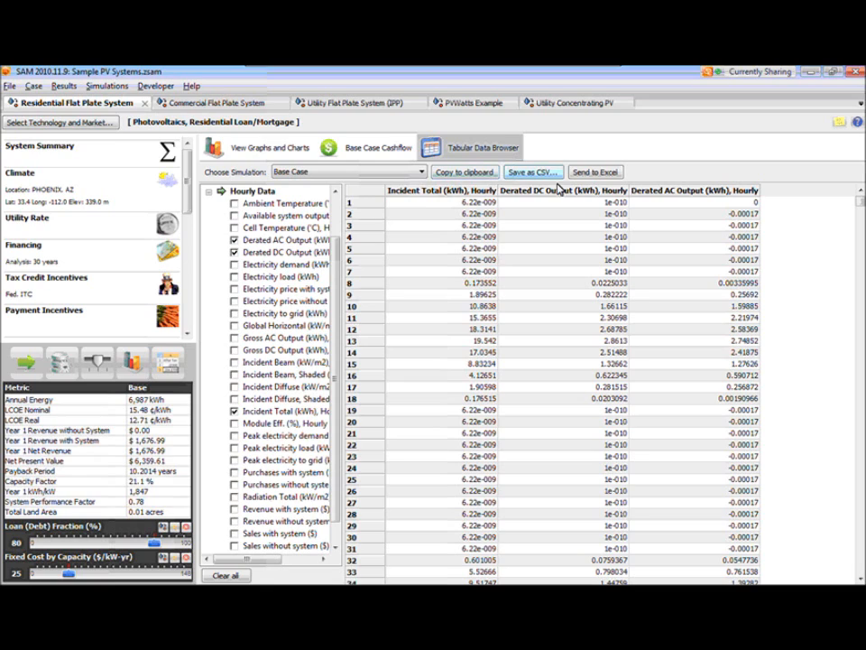
{"action": "left_click", "coordinate": [594, 171]}
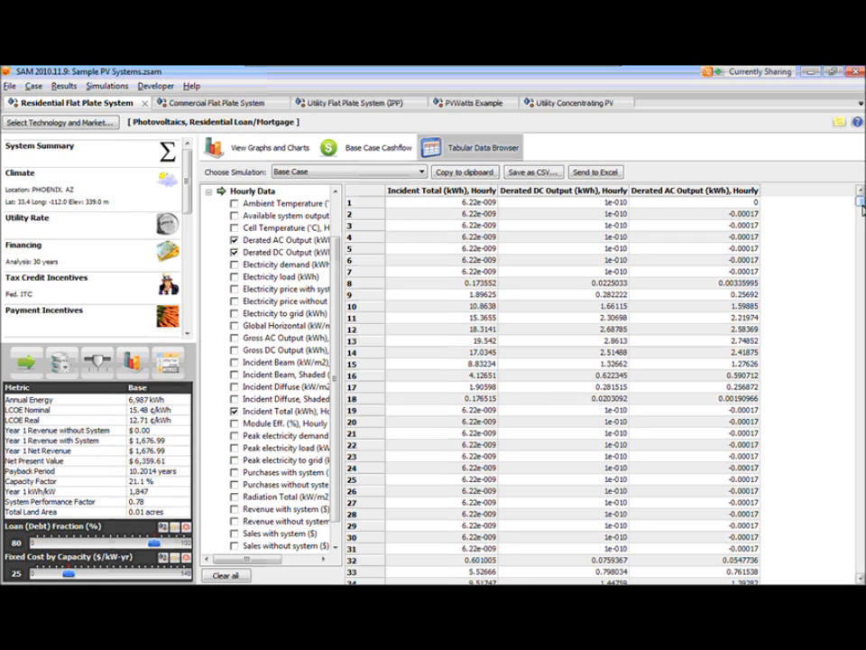
- Review the data and destination choices in the Export Data dialog and close it without exporting
{"action": "left_click", "coordinate": [62, 86]}
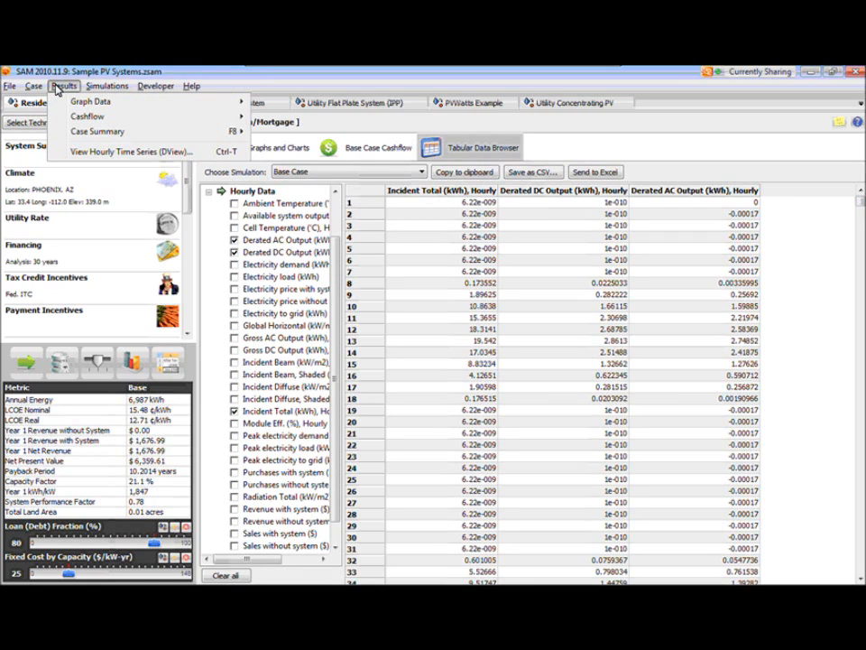
{"action": "left_click", "coordinate": [173, 369]}
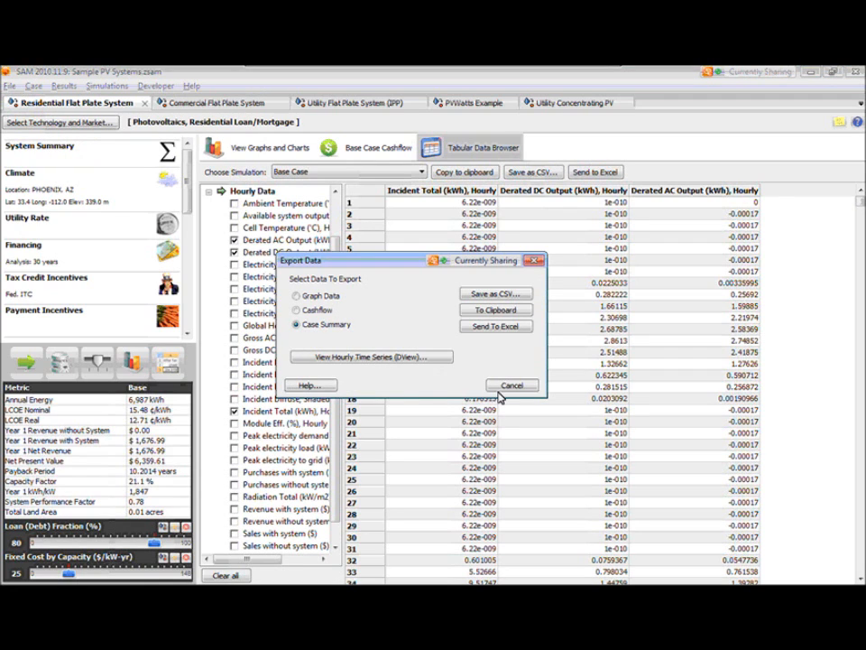
{"action": "left_click", "coordinate": [502, 394]}
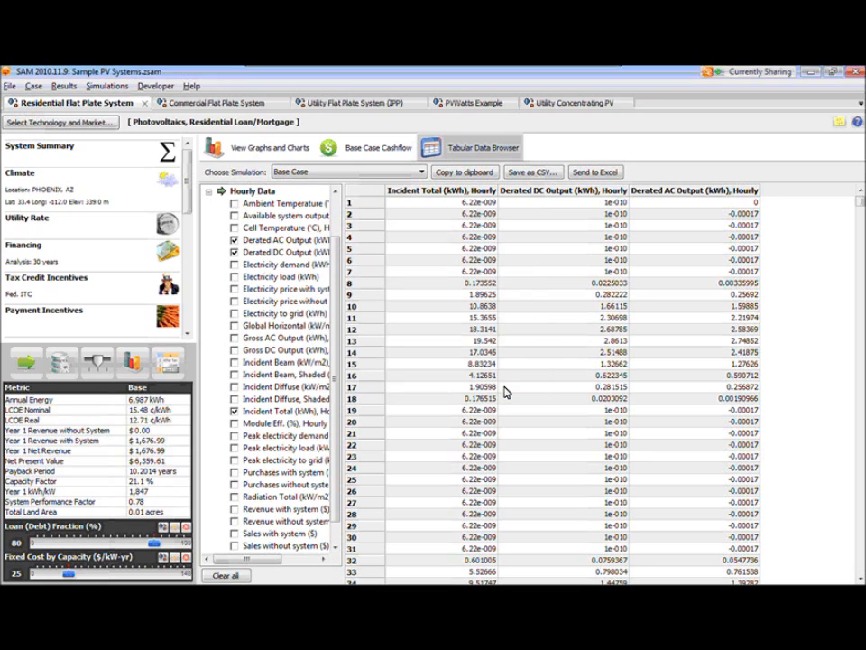
- Show the graphs and charts and review the export options for Graph Data without exporting
{"action": "left_click", "coordinate": [64, 86]}
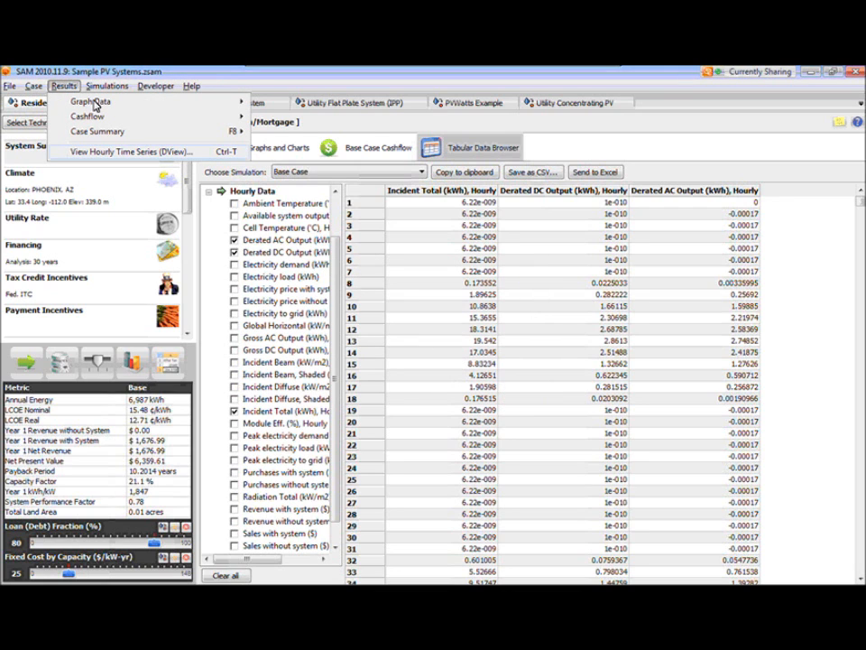
{"action": "mouse_move", "coordinate": [94, 103]}
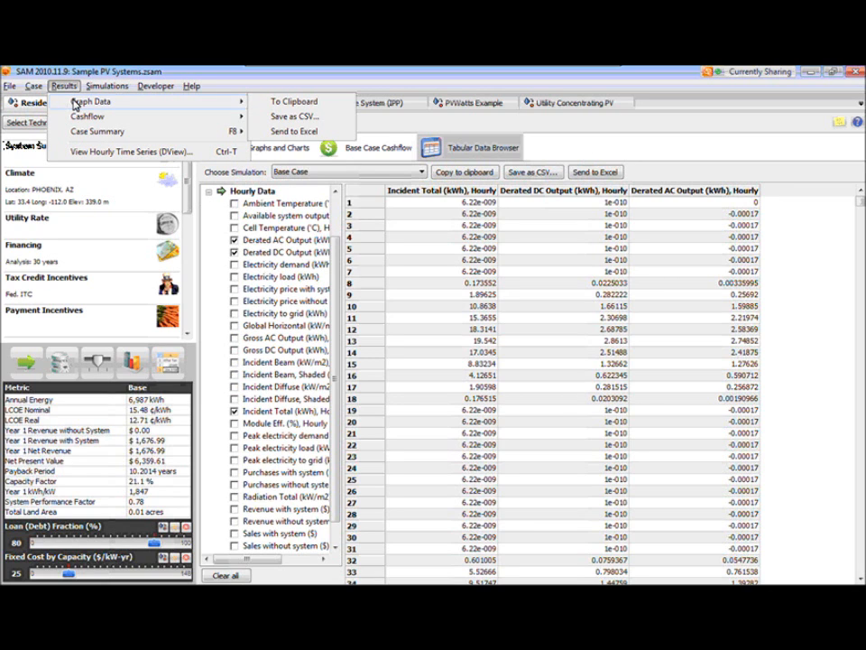
{"action": "left_click", "coordinate": [310, 164]}
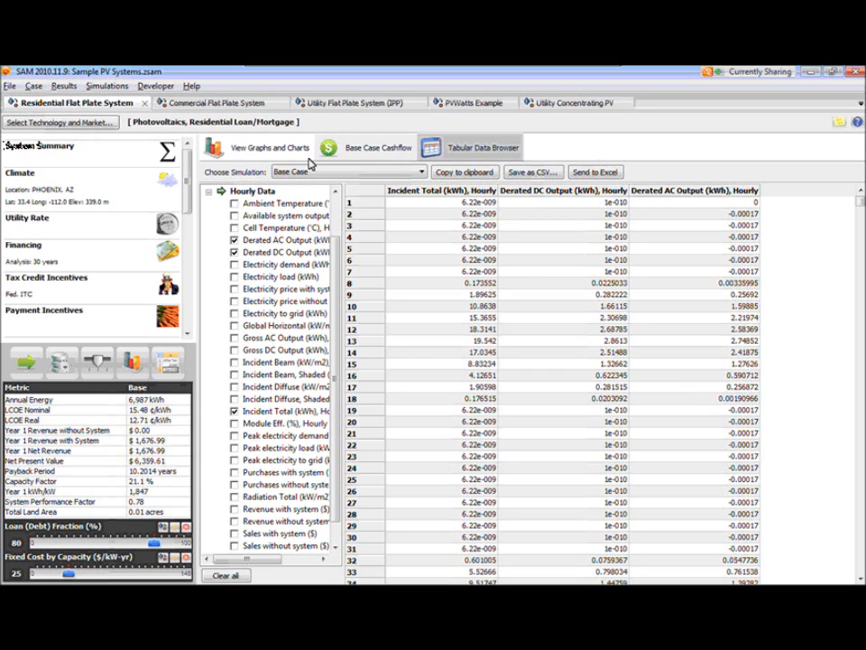
{"action": "left_click", "coordinate": [269, 149]}
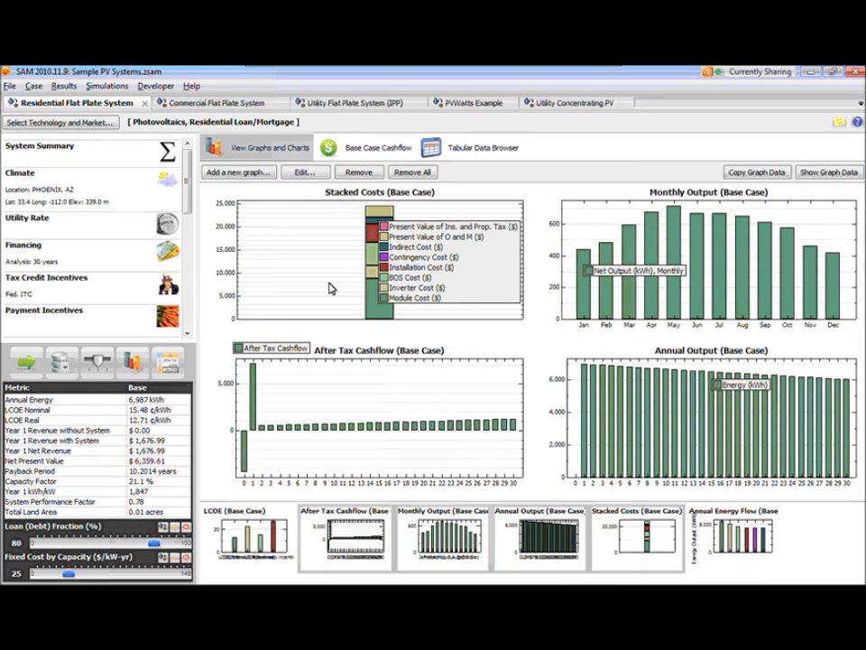
{"action": "left_click", "coordinate": [66, 87]}
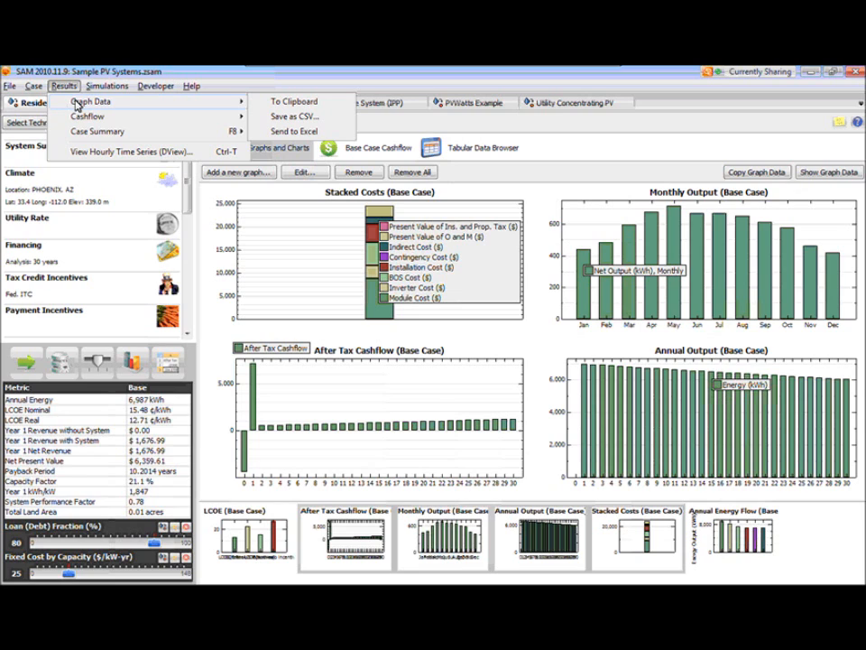
{"action": "left_click", "coordinate": [600, 157]}
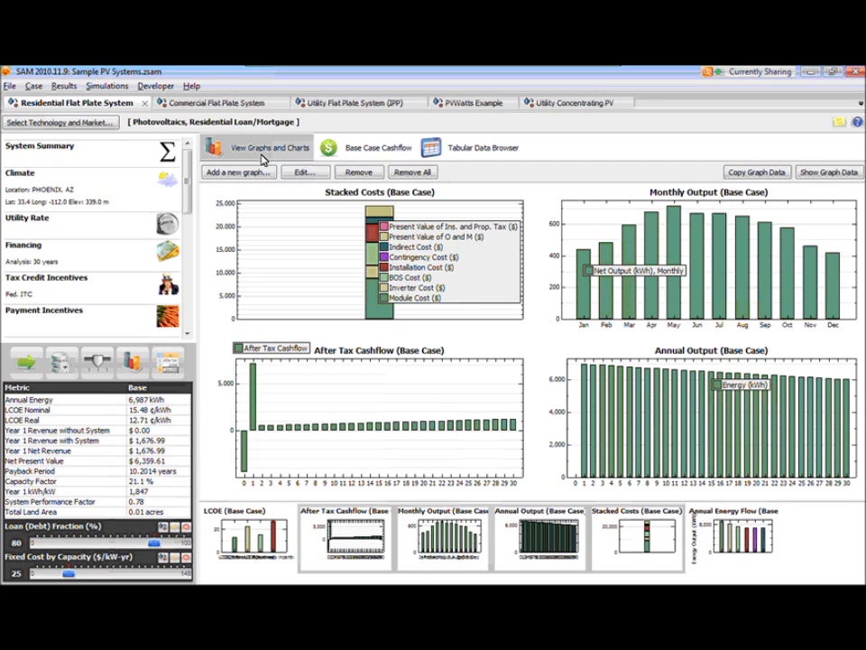
- Review the export options for Cashflow without exporting and show the Base Case Cashflow table
{"action": "left_click", "coordinate": [65, 86]}
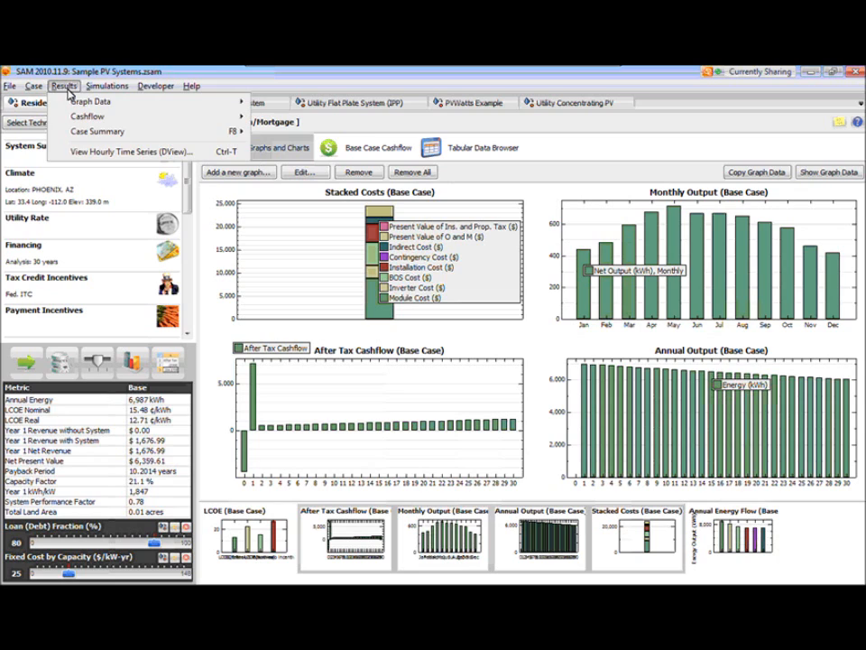
{"action": "mouse_move", "coordinate": [71, 120]}
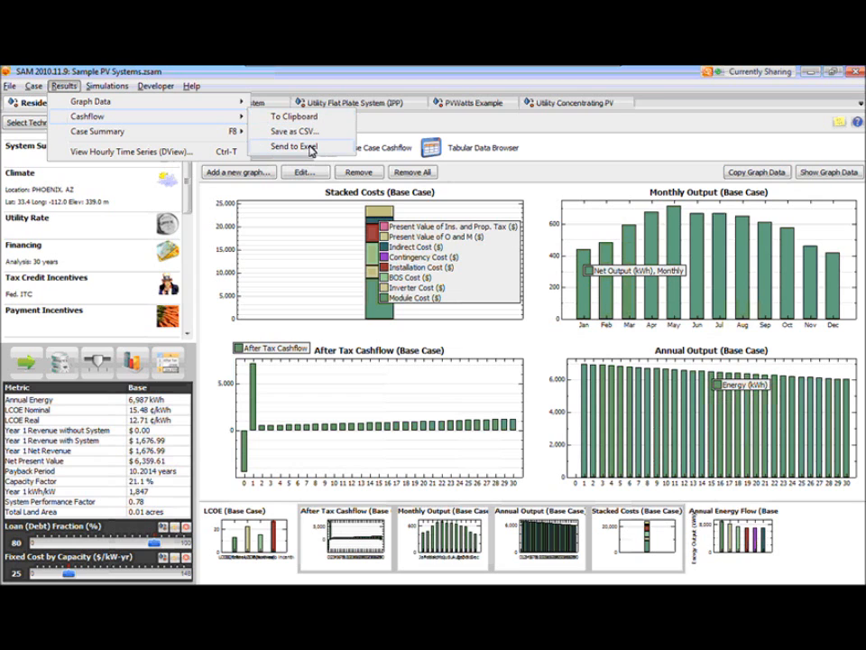
{"action": "left_click", "coordinate": [617, 159]}
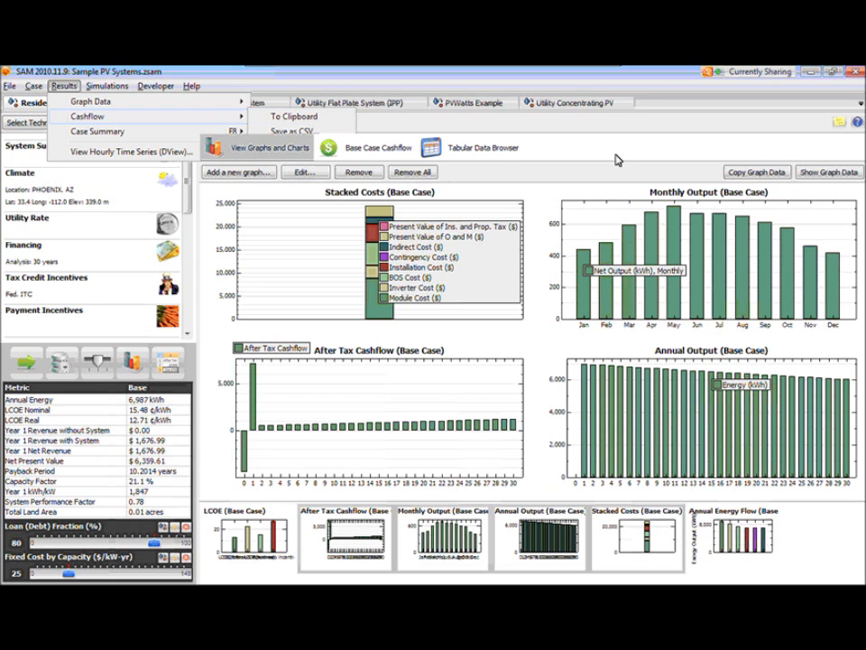
{"action": "left_click", "coordinate": [383, 156]}
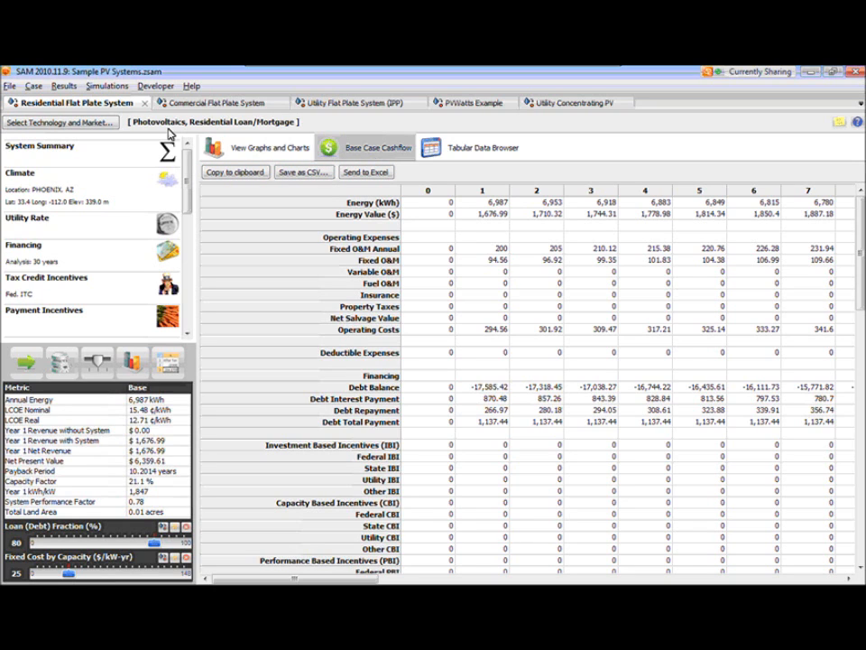
- Send the Case Summary of the residential flat plate case to Excel
{"action": "left_click", "coordinate": [64, 86]}
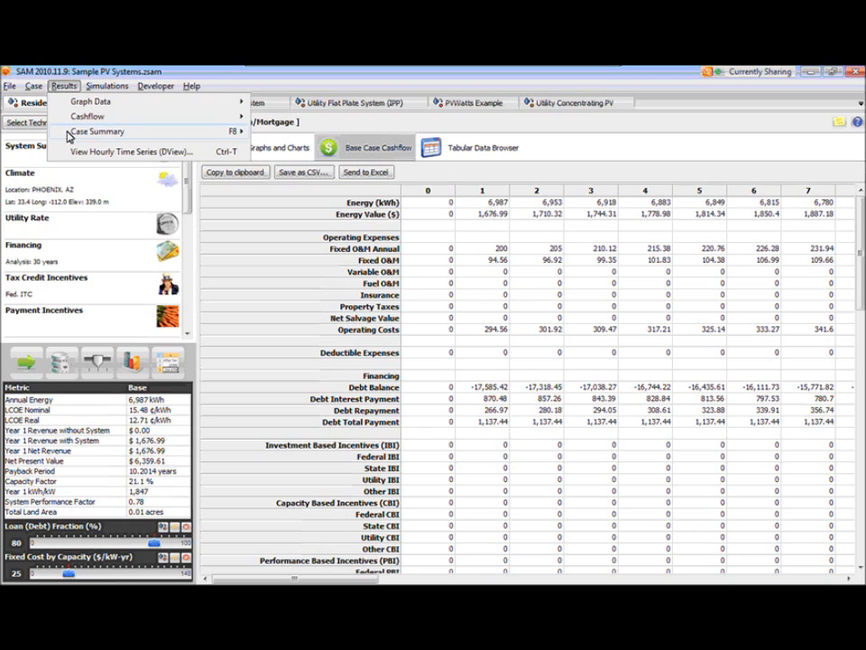
{"action": "mouse_move", "coordinate": [71, 136]}
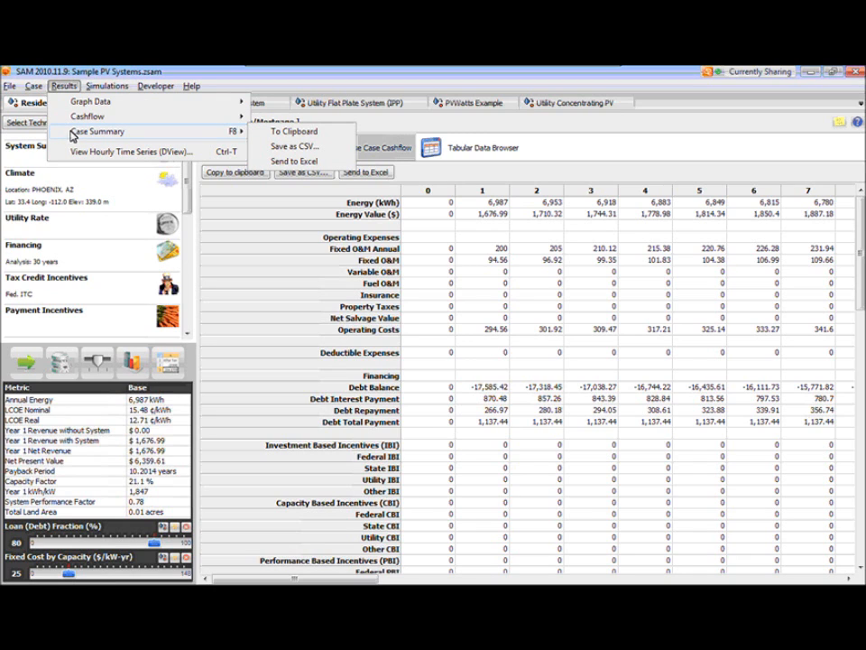
{"action": "left_click", "coordinate": [310, 162]}
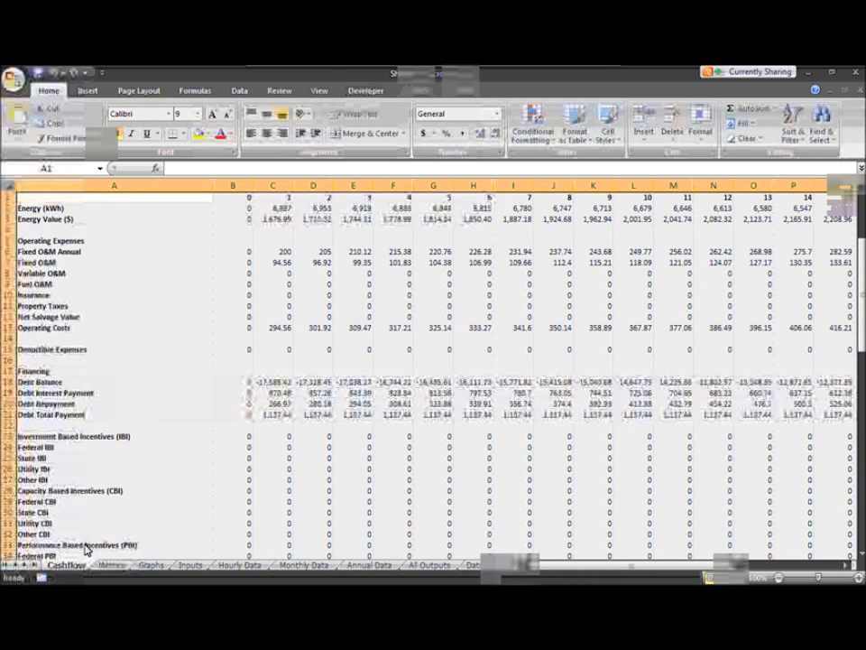
- Examine the workbook's Metrics, Graphs, Inputs, Hourly Data, Monthly Data and Annual Data sheets in Excel, and close it without saving
{"action": "left_click", "coordinate": [112, 565]}
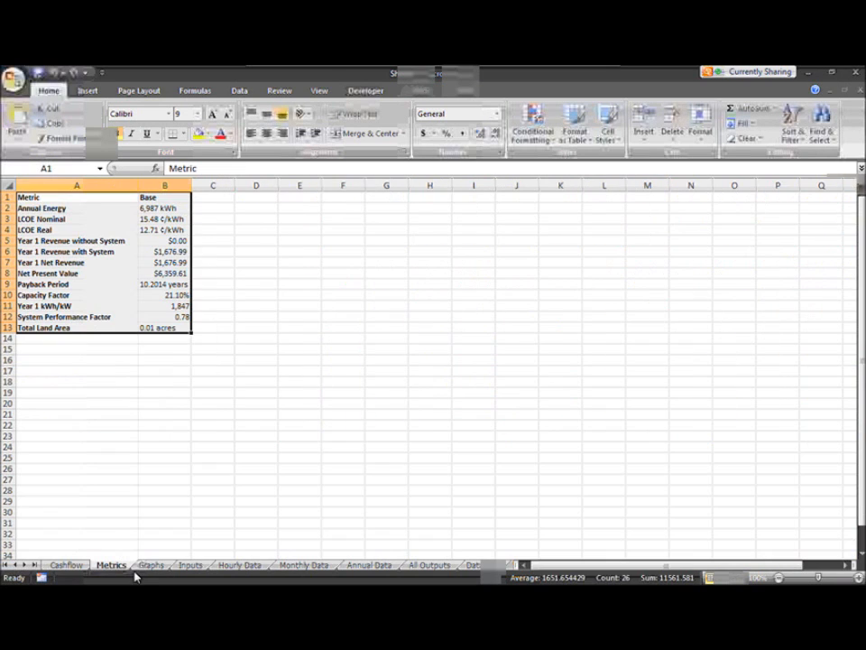
{"action": "left_click", "coordinate": [89, 207]}
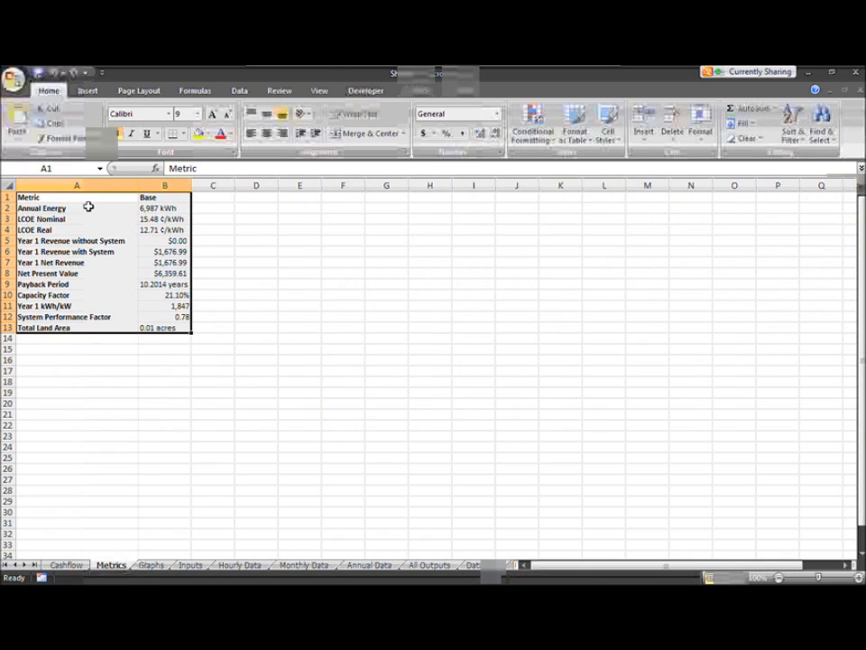
{"action": "left_click", "coordinate": [153, 566]}
{"action": "left_click", "coordinate": [109, 374]}
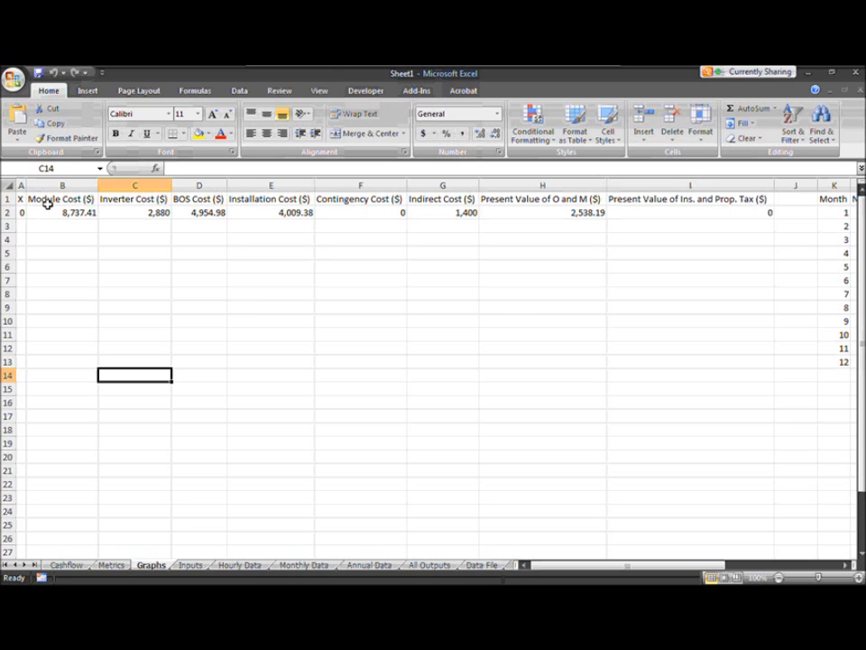
{"action": "left_click", "coordinate": [191, 566]}
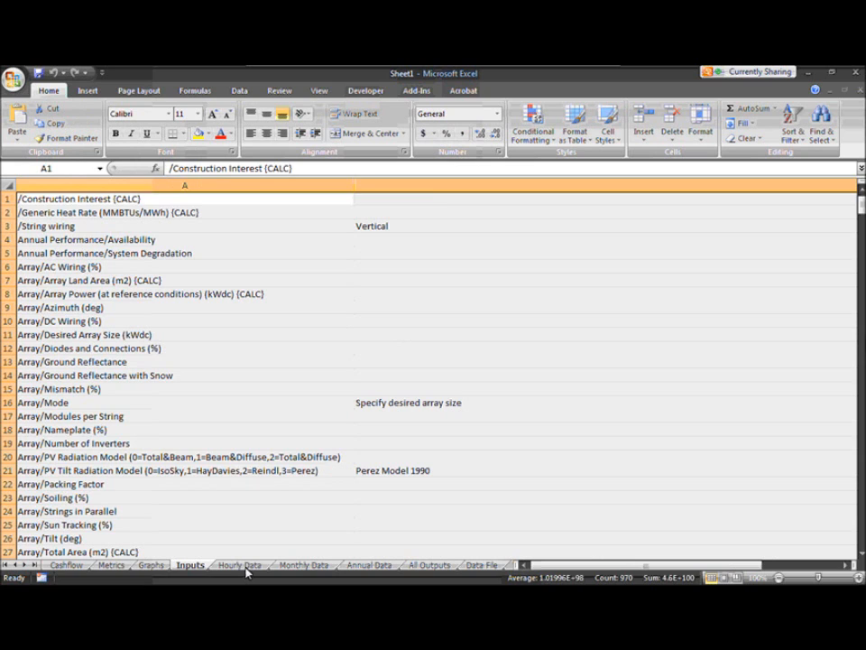
{"action": "left_click", "coordinate": [245, 569]}
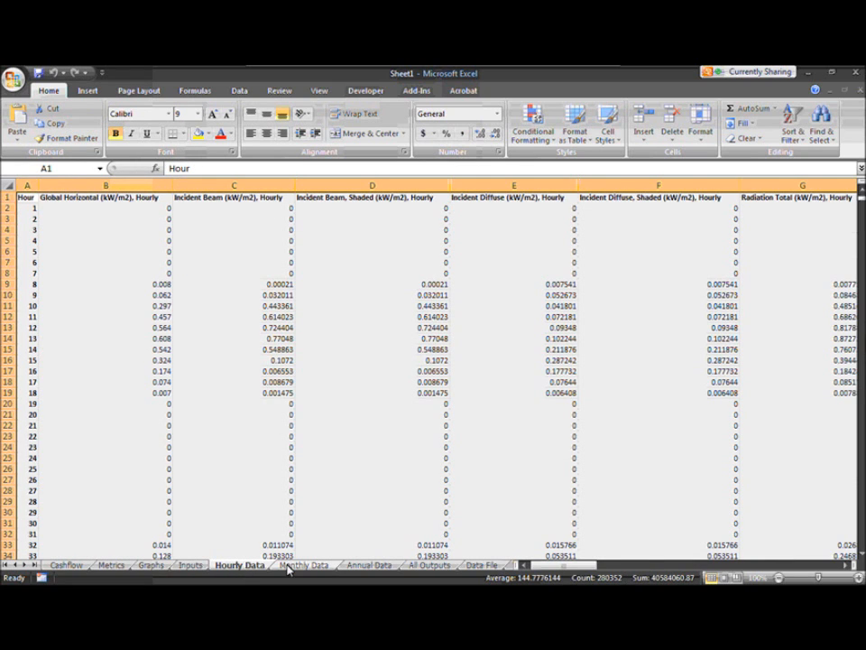
{"action": "left_click", "coordinate": [289, 569]}
{"action": "left_click", "coordinate": [370, 566]}
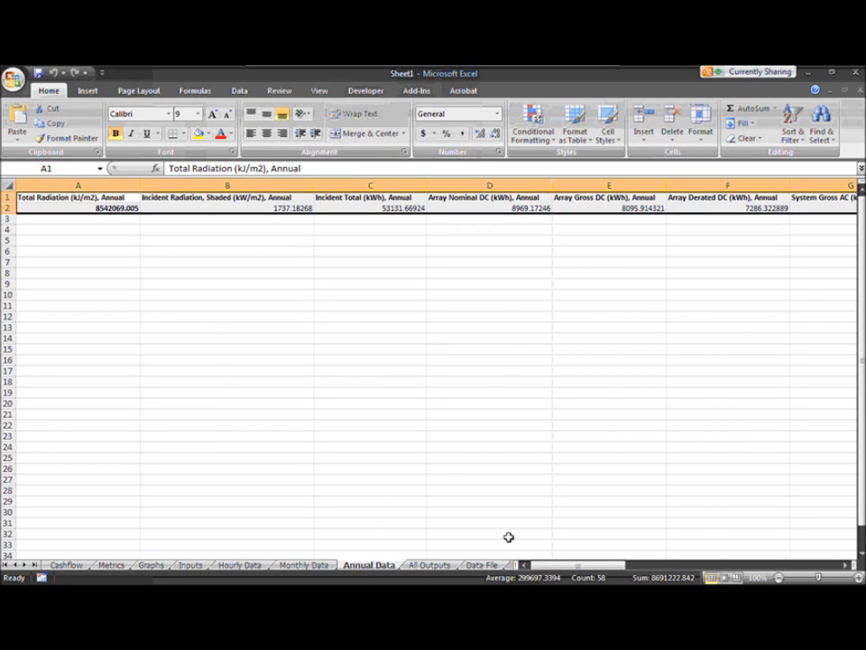
{"action": "left_click", "coordinate": [858, 91]}
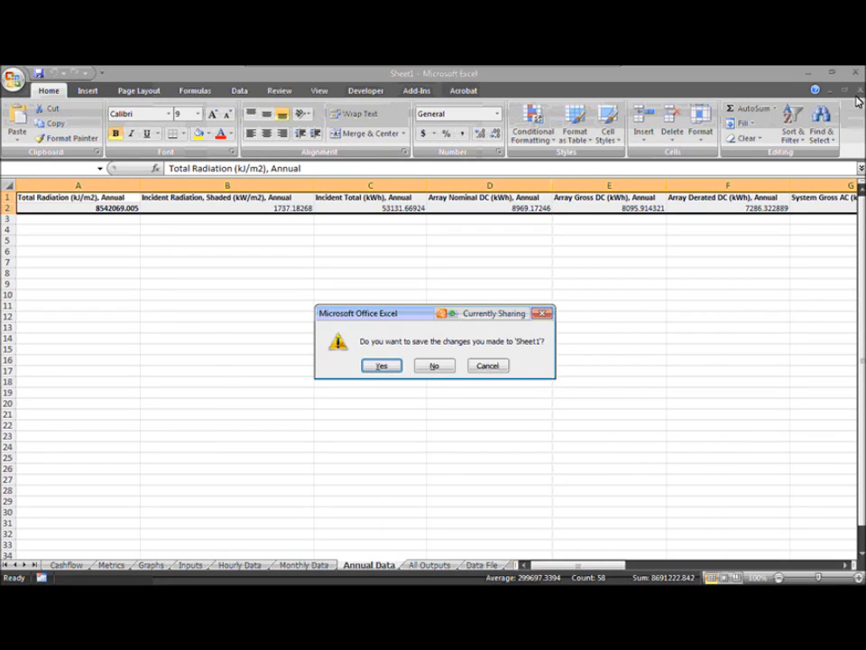
{"action": "left_click", "coordinate": [435, 365]}
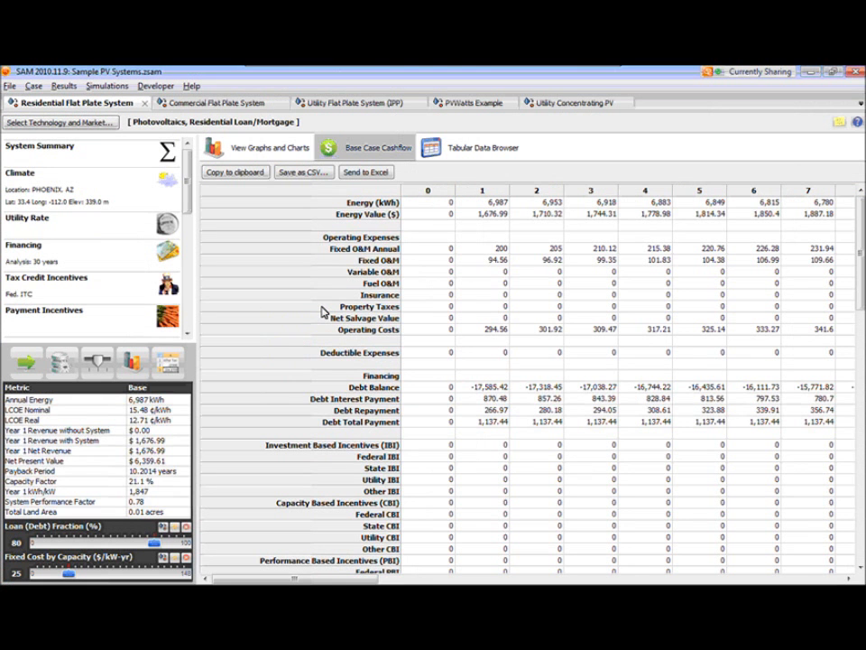
- Review the export options for the Case Summary and in the Export Data dialog without exporting
{"action": "left_click", "coordinate": [63, 88]}
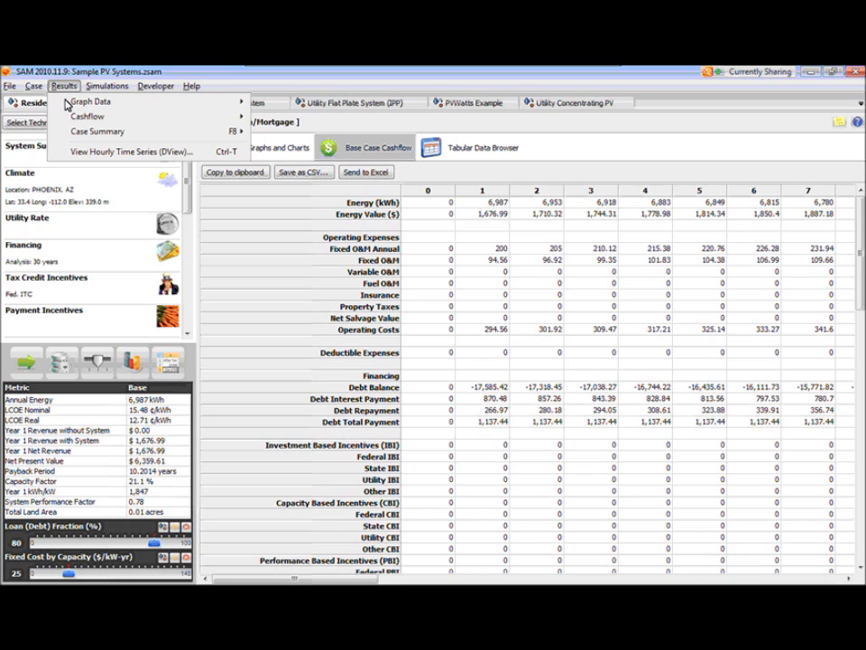
{"action": "mouse_move", "coordinate": [83, 139]}
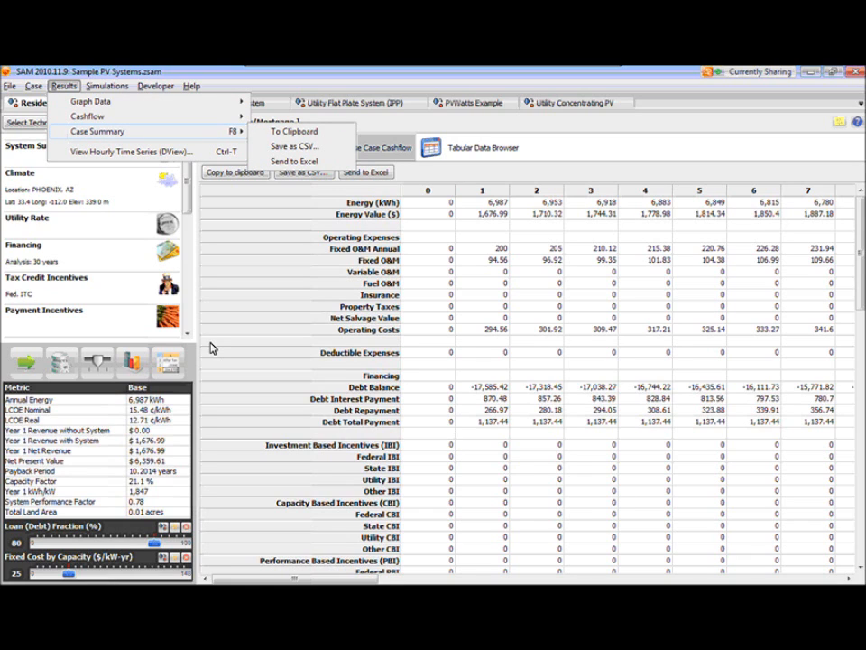
{"action": "left_click", "coordinate": [165, 371]}
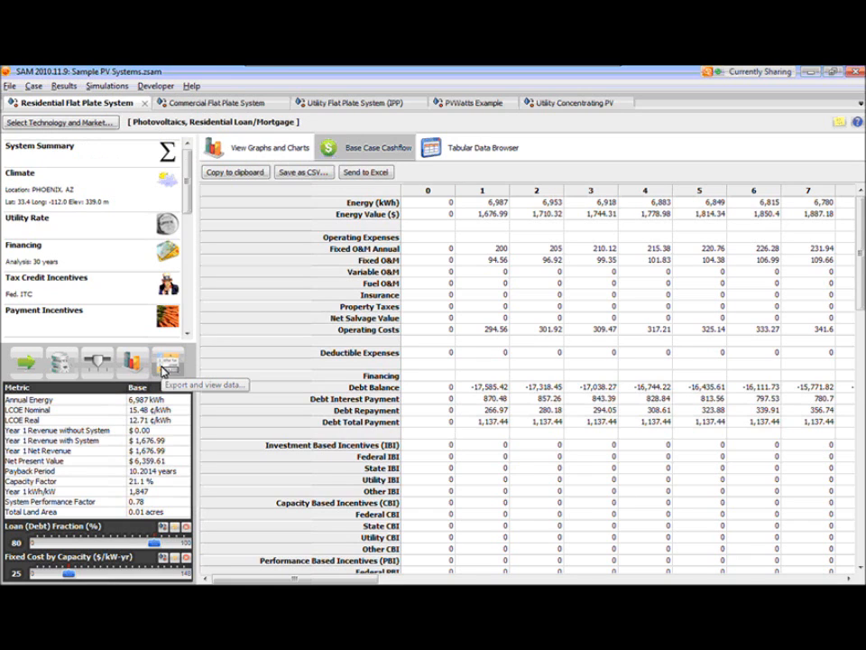
{"action": "left_click", "coordinate": [165, 371]}
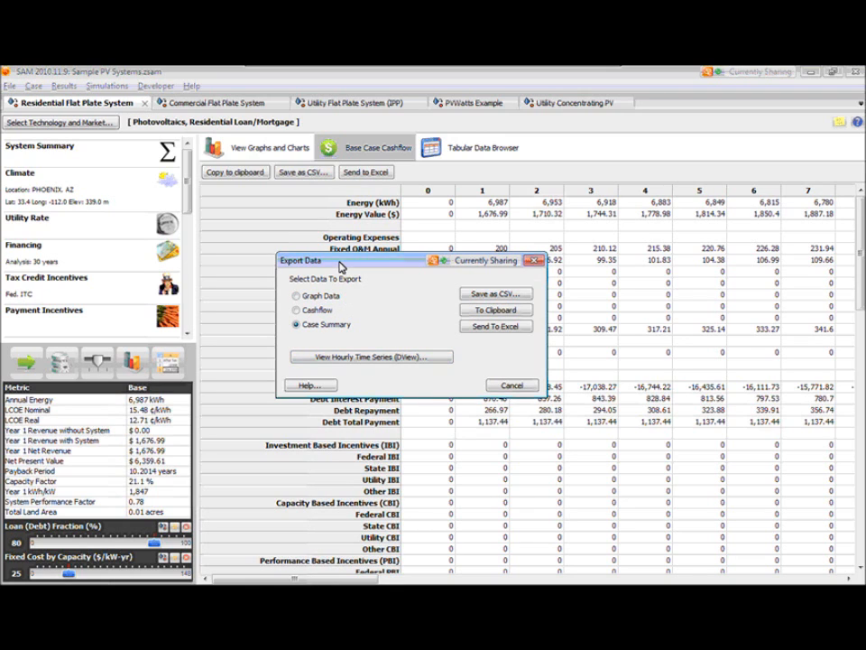
{"action": "key", "text": "Escape"}
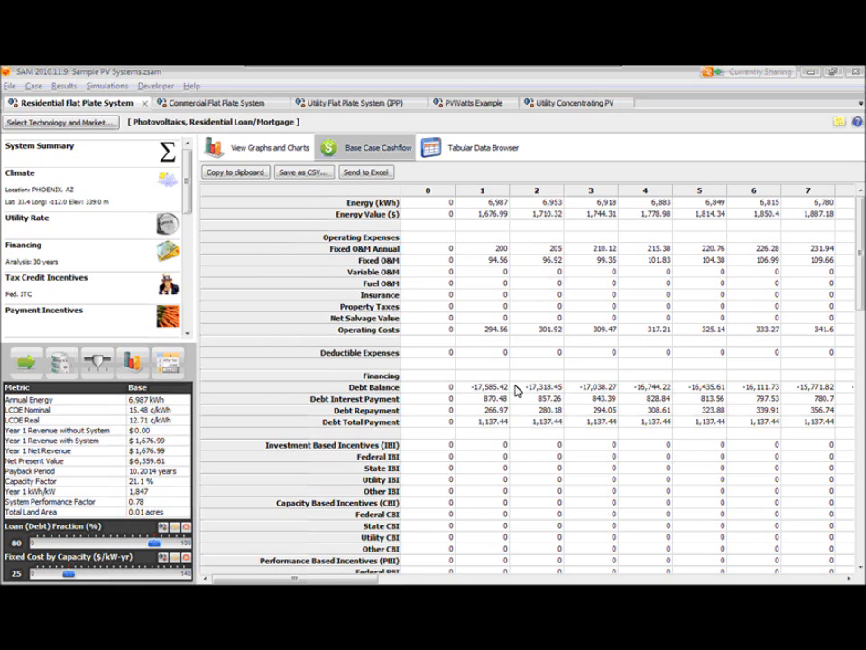
- Open the residential case's hourly time series in DView and view the InvPartLoad heat map and the variable list
{"action": "left_click", "coordinate": [63, 86]}
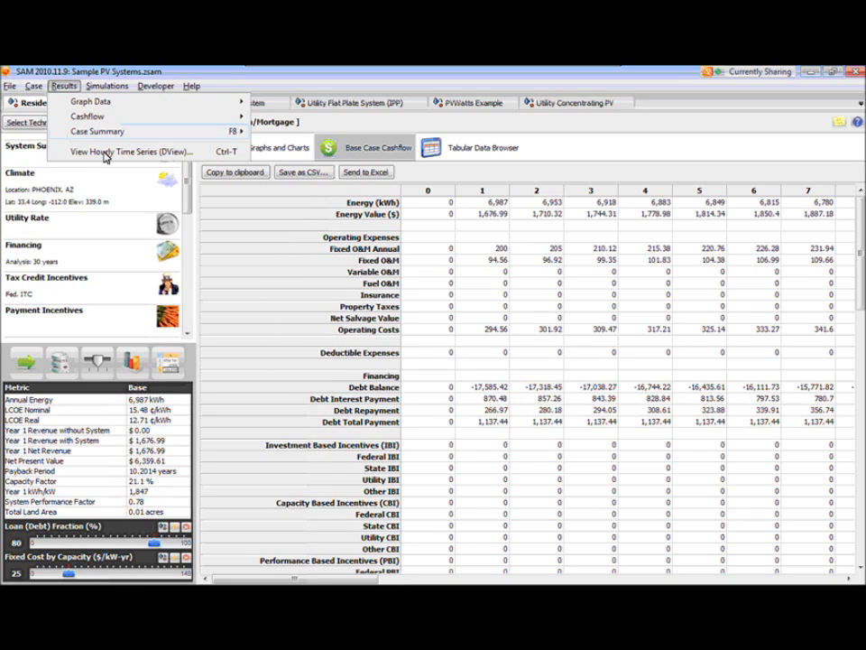
{"action": "left_click", "coordinate": [104, 154]}
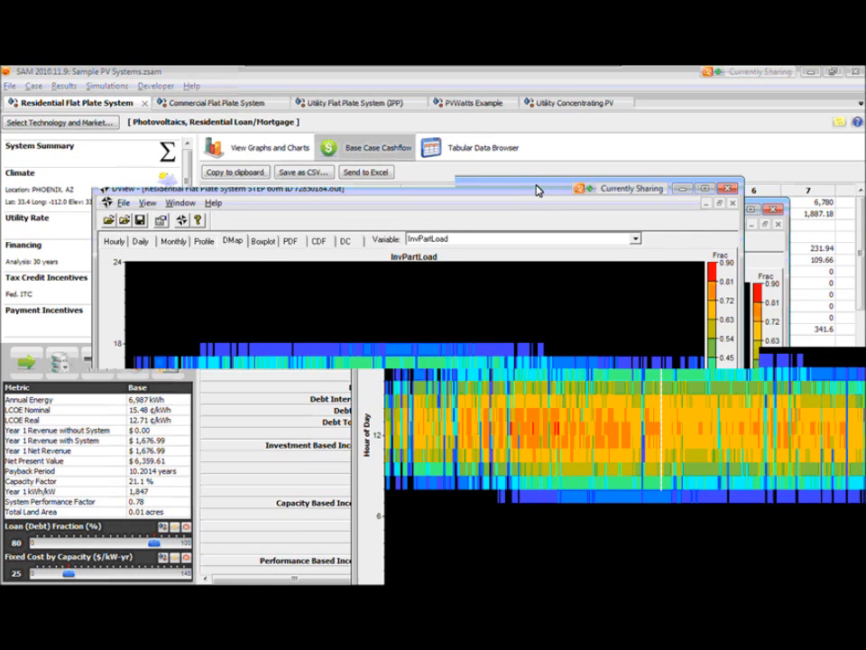
{"action": "left_click_drag", "start_coordinate": [538, 190], "coordinate": [520, 127]}
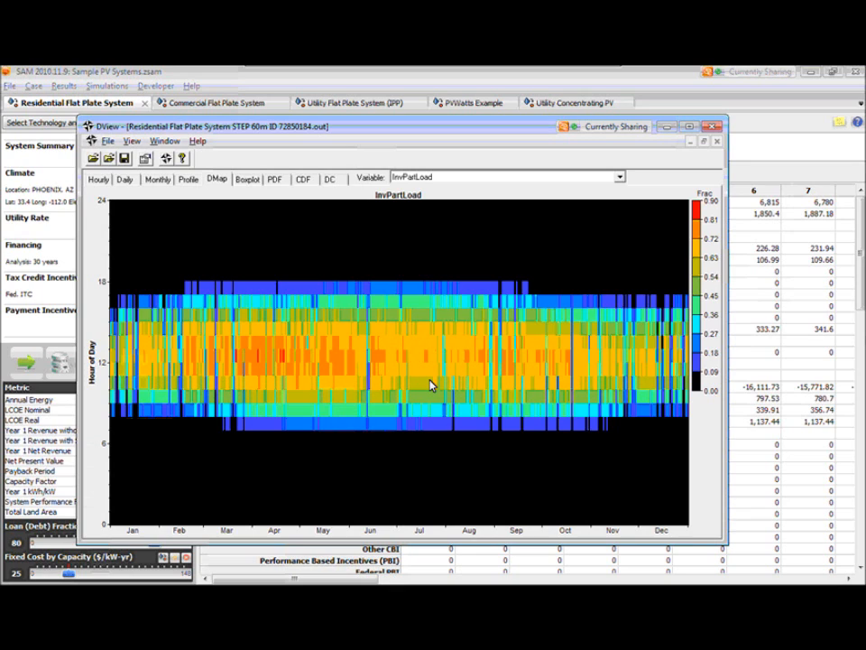
{"action": "left_click", "coordinate": [621, 179]}
{"action": "left_click", "coordinate": [621, 178]}
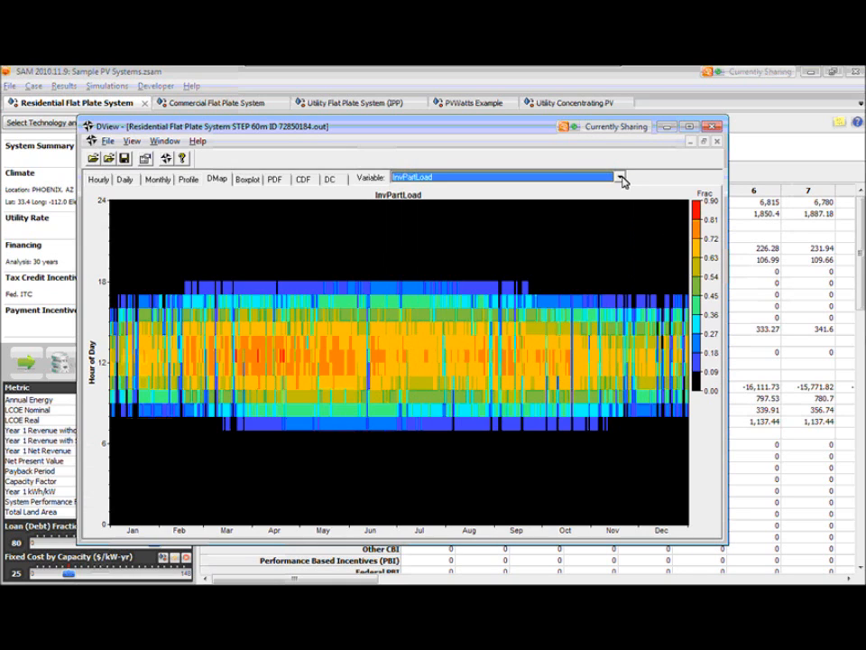
{"action": "left_click", "coordinate": [216, 183]}
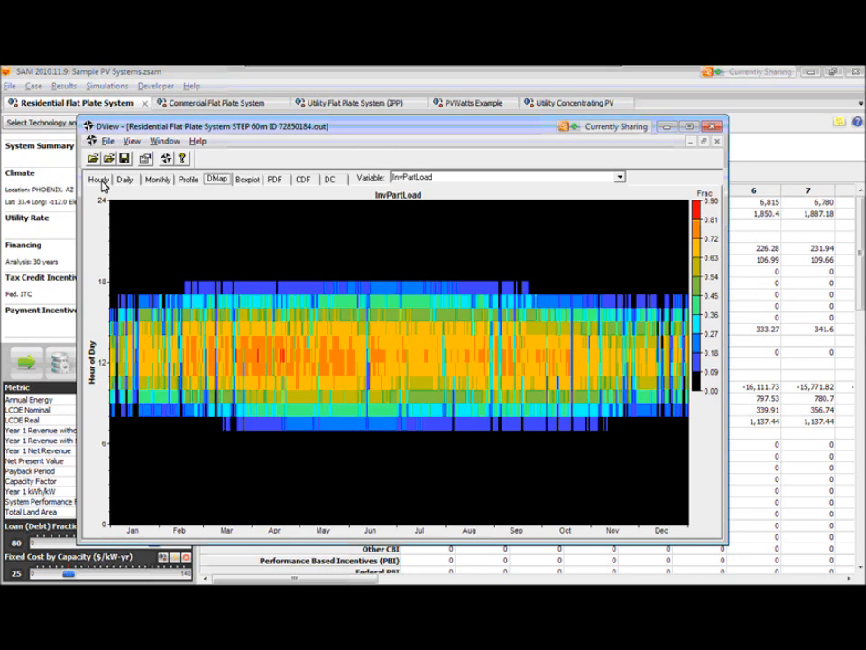
- In the hourly time series, replace TIME with Derated_ACPower and Derated_DCPower on one graph and plot CellTemp and InvEff on the graph above
{"action": "left_click", "coordinate": [99, 180]}
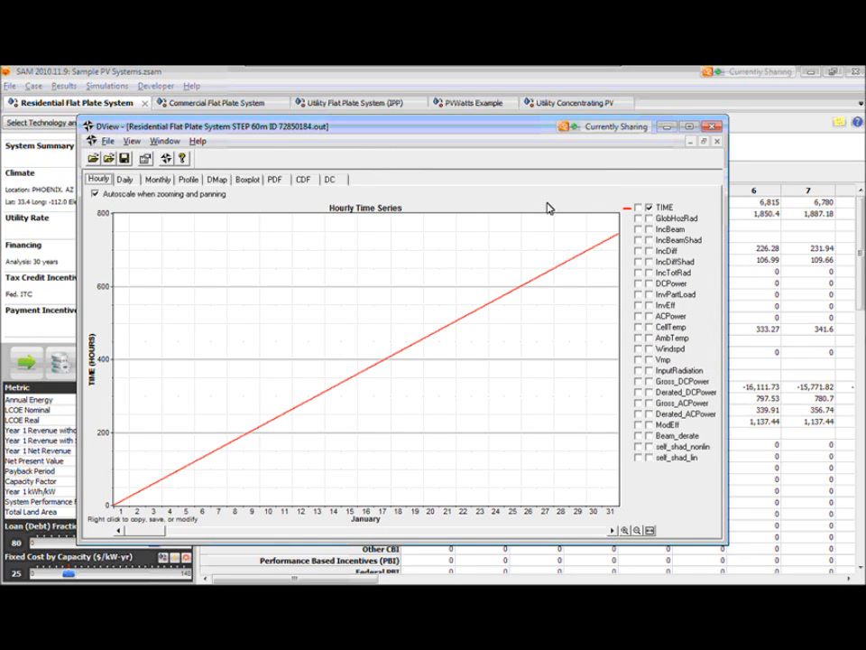
{"action": "left_click", "coordinate": [650, 209]}
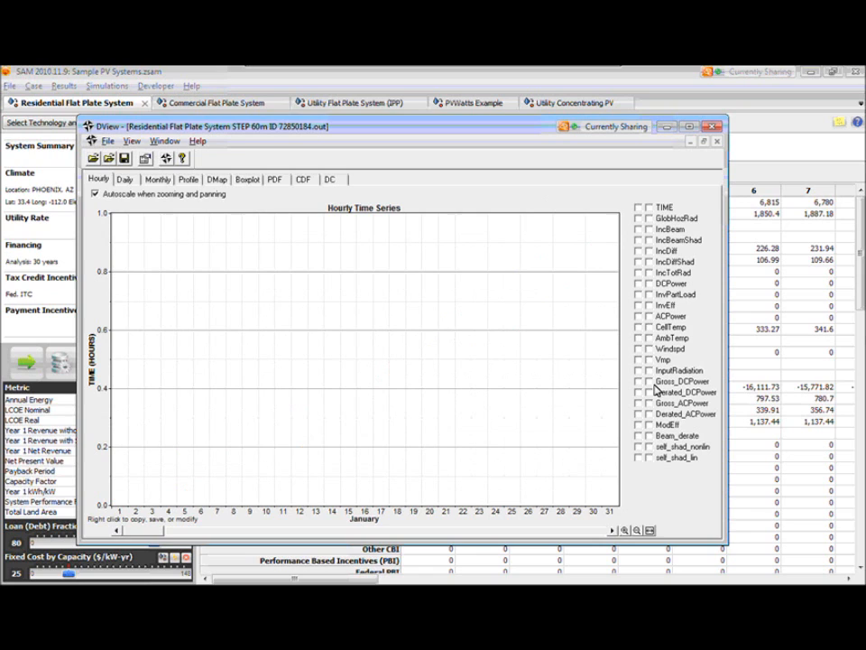
{"action": "left_click", "coordinate": [108, 178]}
{"action": "left_click", "coordinate": [649, 413]}
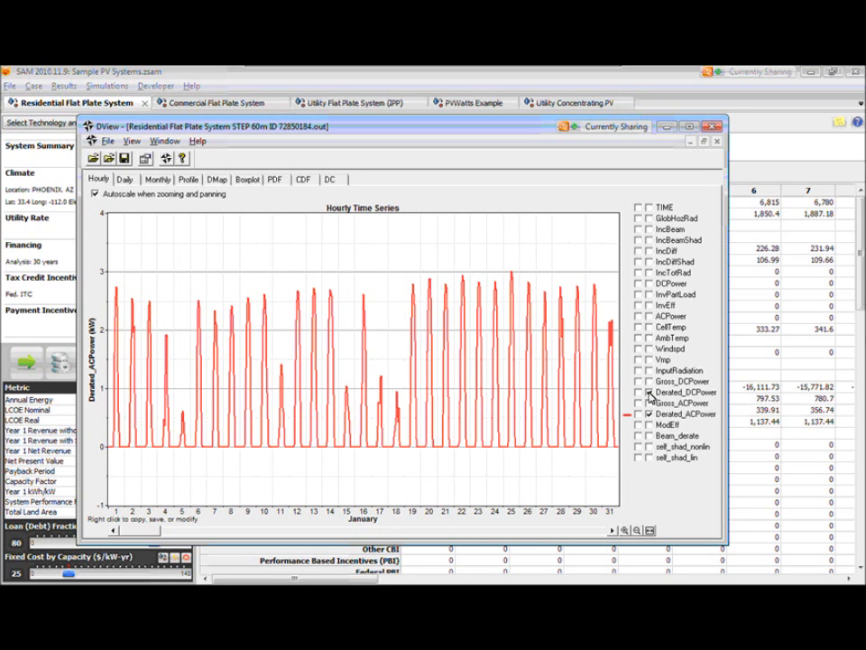
{"action": "left_click", "coordinate": [649, 393]}
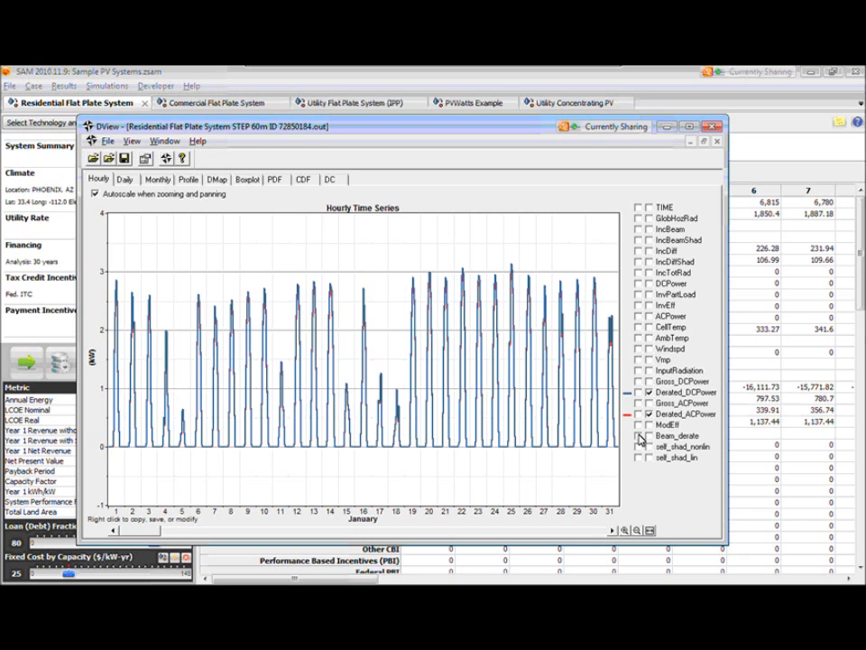
{"action": "left_click", "coordinate": [639, 328]}
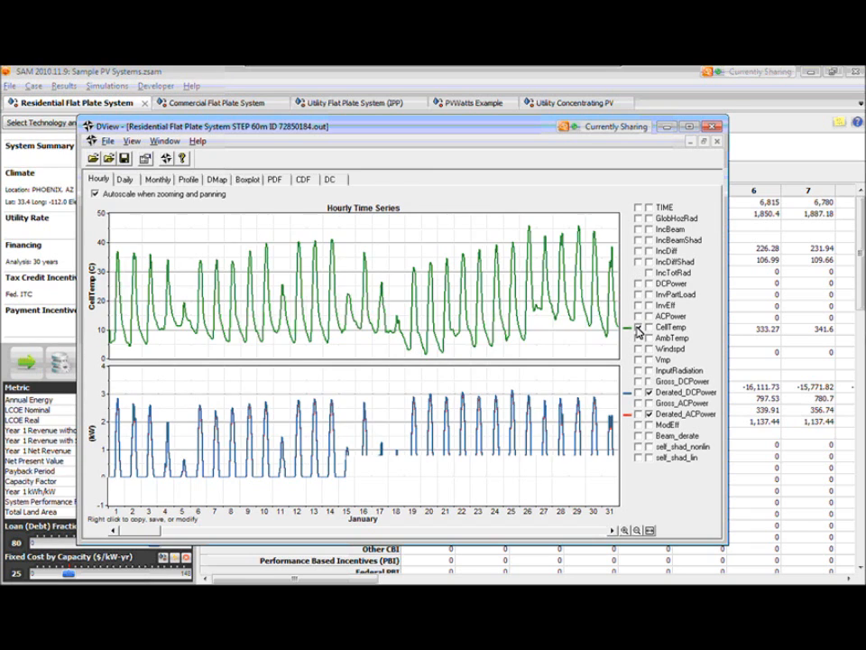
{"action": "left_click", "coordinate": [639, 306]}
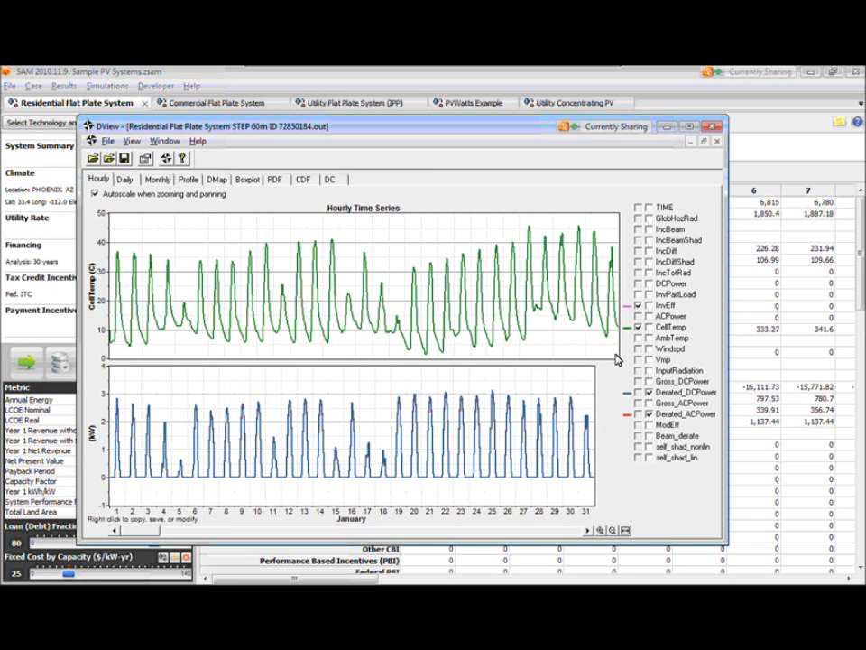
- Examine the hourly curves at several time scales, from a few January days to the full year and around the start of July
{"action": "left_click", "coordinate": [600, 531]}
{"action": "left_click", "coordinate": [599, 530]}
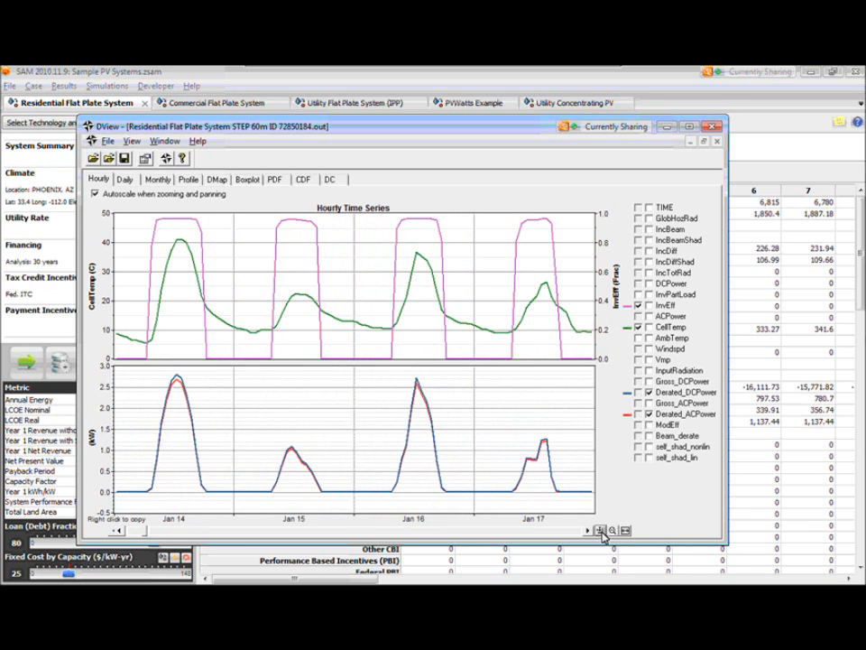
{"action": "left_click", "coordinate": [613, 531]}
{"action": "left_click", "coordinate": [613, 531]}
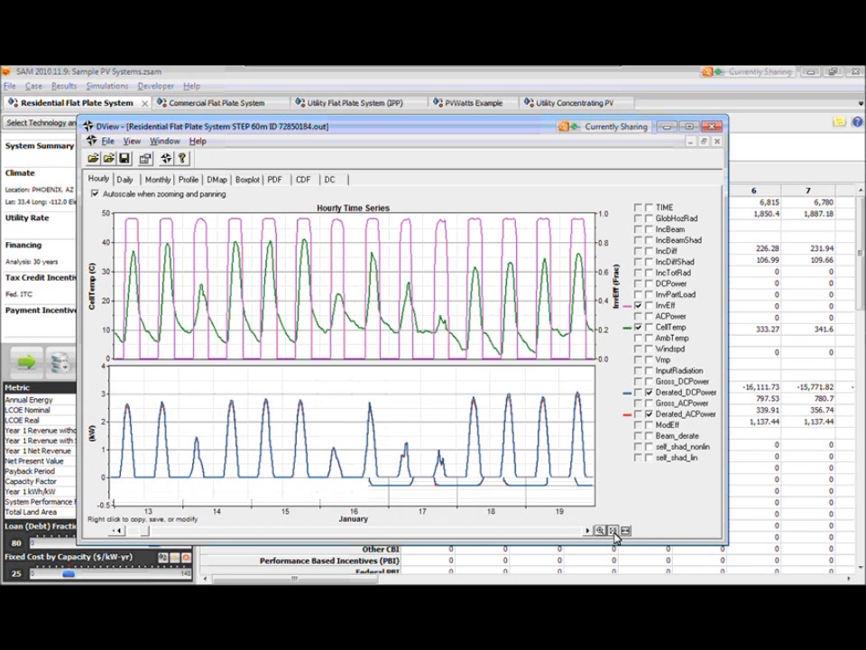
{"action": "left_click", "coordinate": [626, 531]}
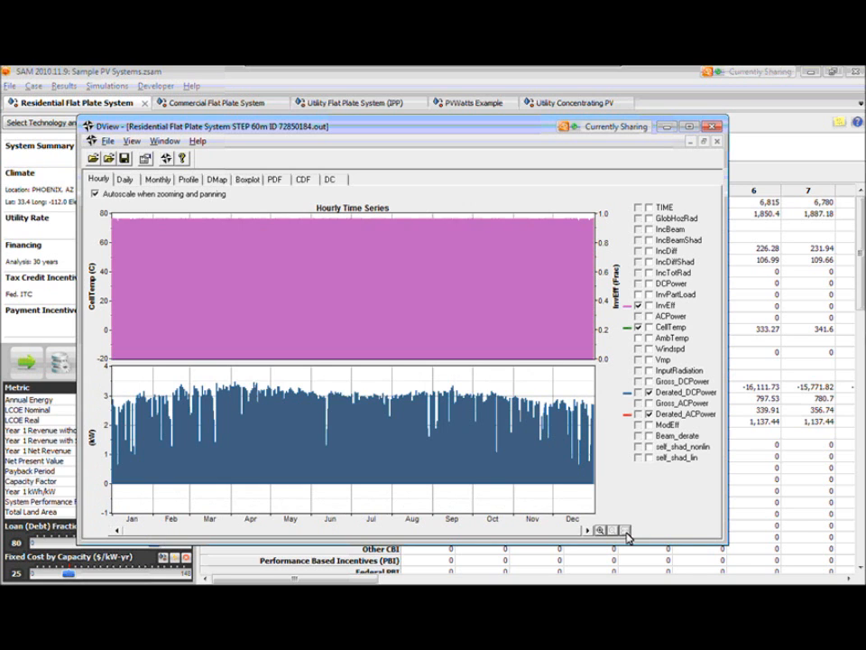
{"action": "left_click", "coordinate": [599, 531]}
{"action": "left_click", "coordinate": [599, 531]}
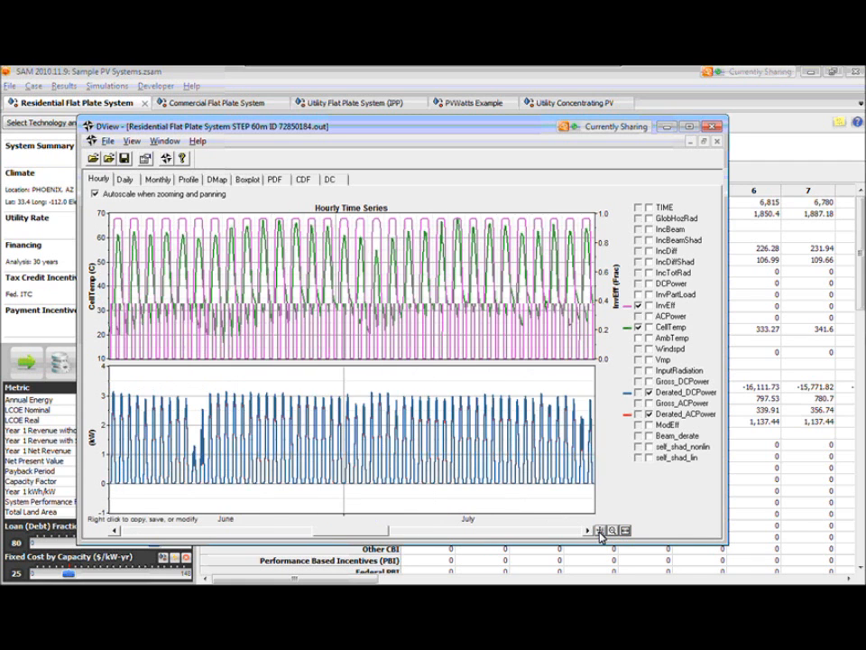
{"action": "left_click", "coordinate": [599, 531]}
{"action": "left_click", "coordinate": [600, 530]}
{"action": "left_click", "coordinate": [600, 530]}
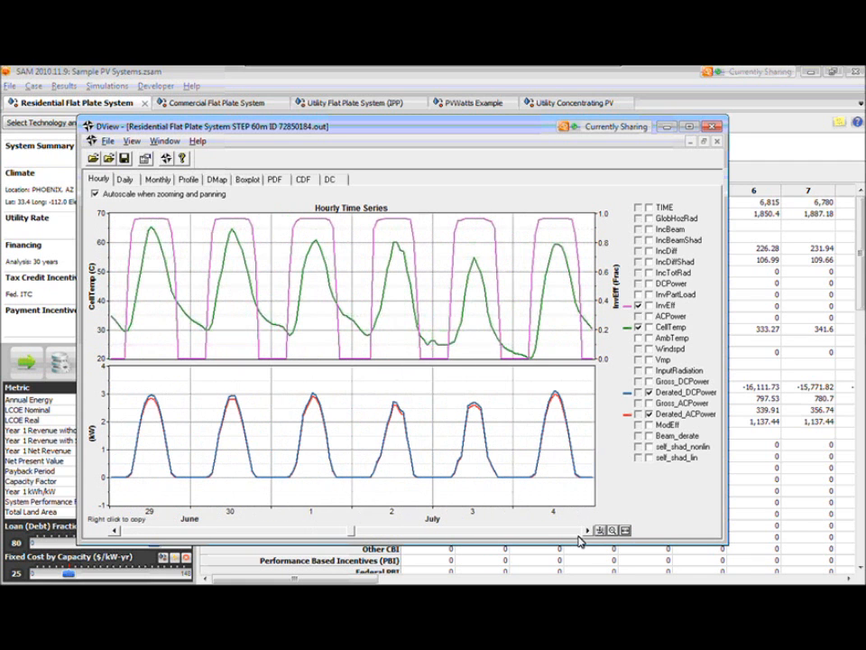
- Show the daily averages and remove InvEff, CellTemp and Derated_DCPower so only Derated_ACPower is plotted
{"action": "left_click", "coordinate": [125, 179]}
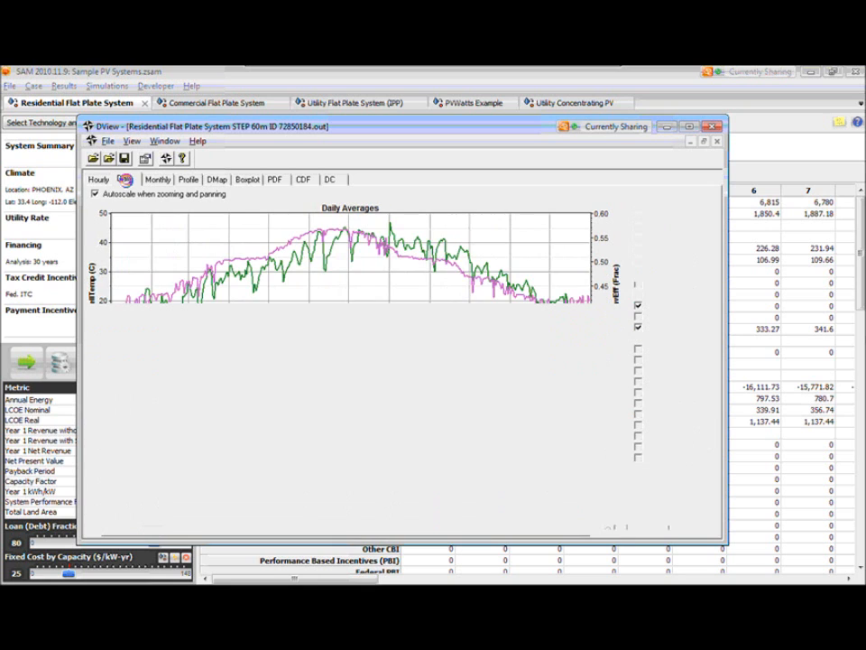
{"action": "left_click", "coordinate": [639, 306]}
{"action": "left_click", "coordinate": [638, 328]}
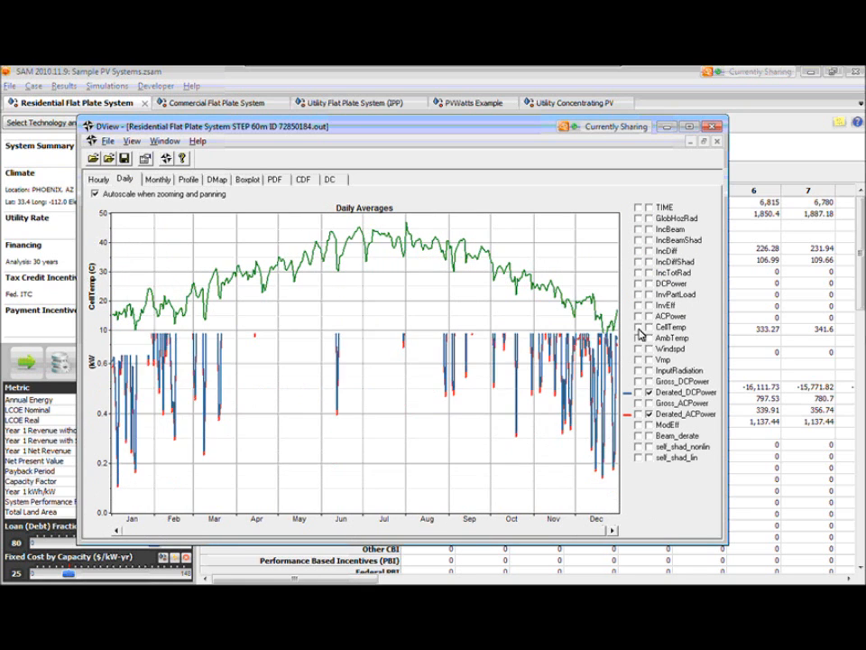
{"action": "left_click", "coordinate": [649, 392]}
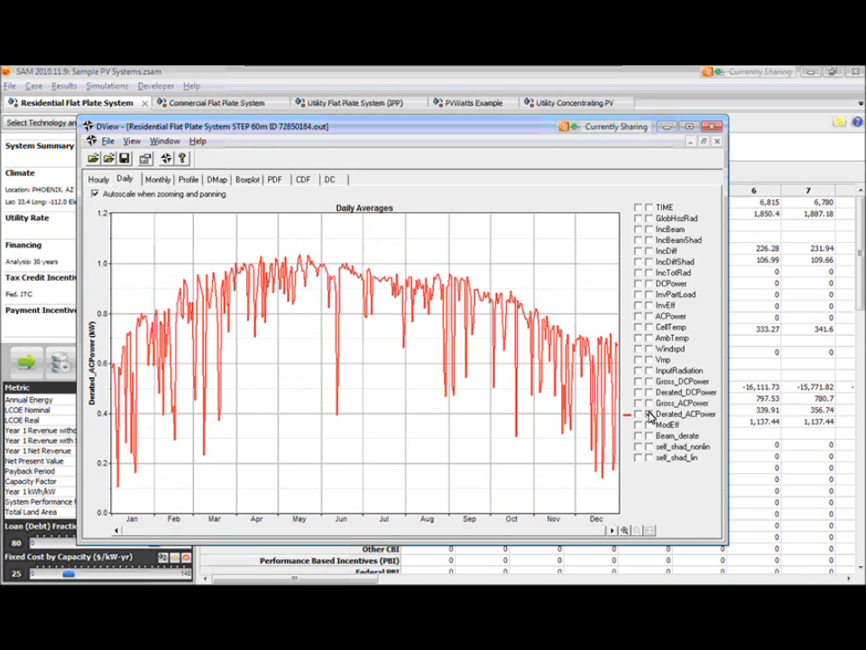
- View the monthly averages and average daily profiles, and show the DMap heat map for ACPower
{"action": "left_click", "coordinate": [158, 180]}
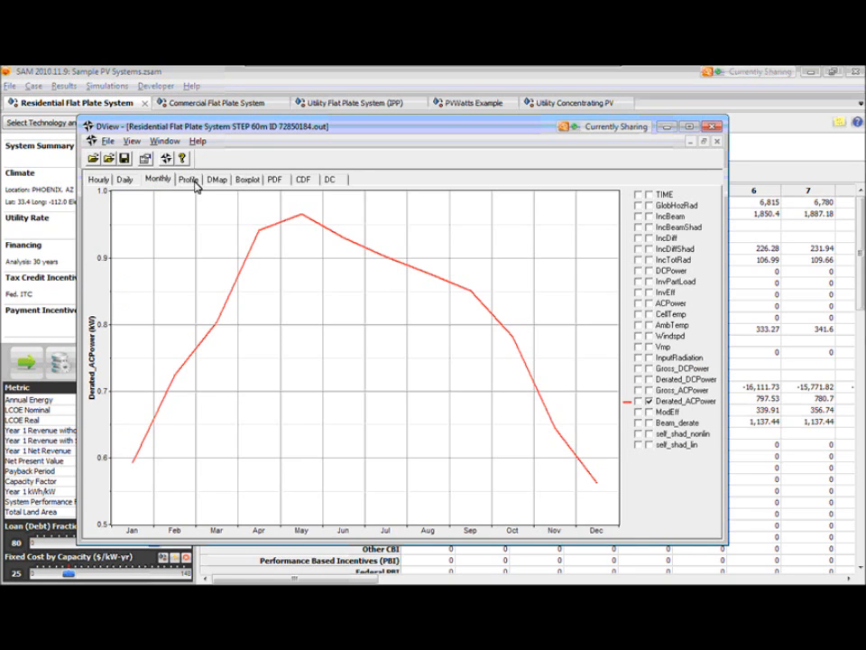
{"action": "left_click", "coordinate": [193, 181]}
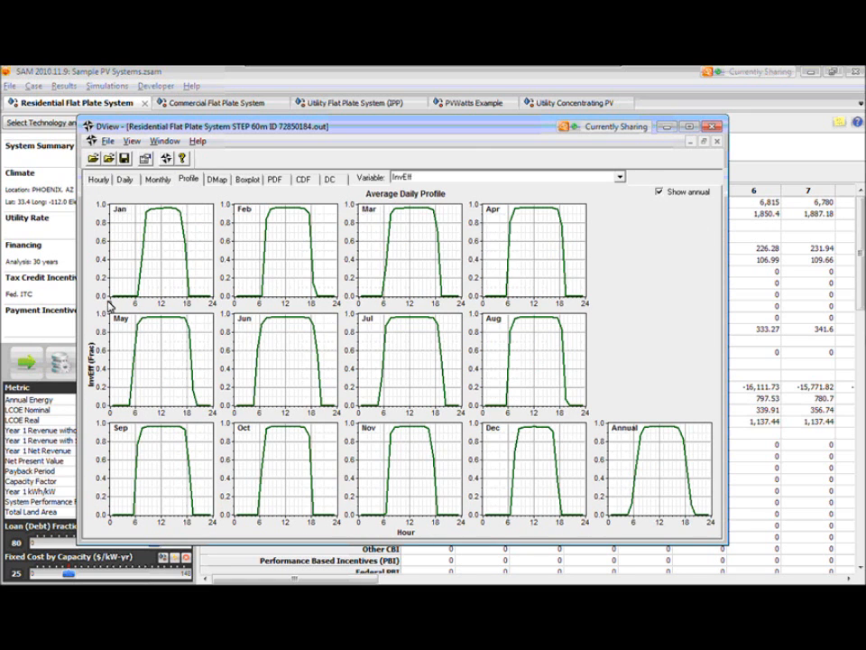
{"action": "left_click", "coordinate": [216, 180]}
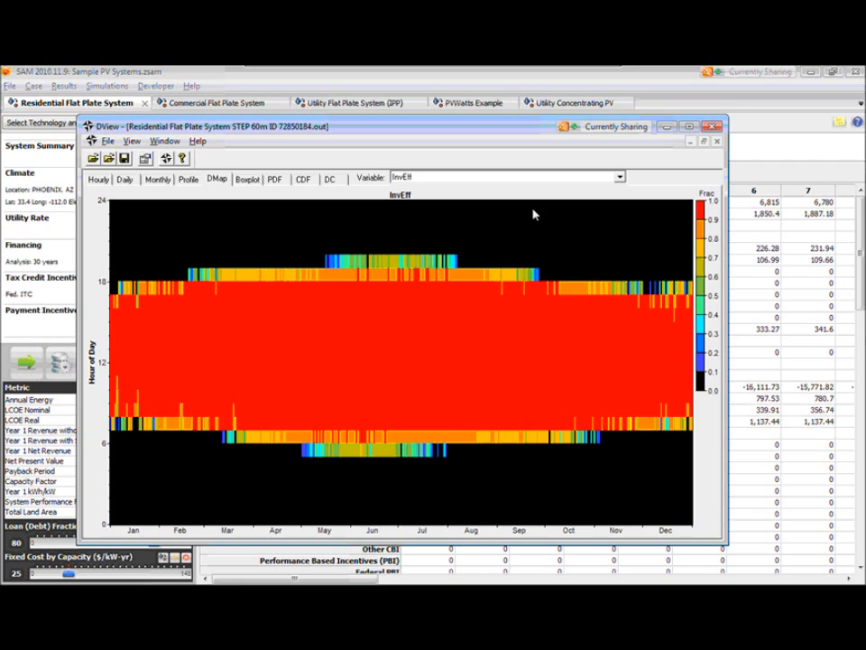
{"action": "left_click", "coordinate": [620, 177]}
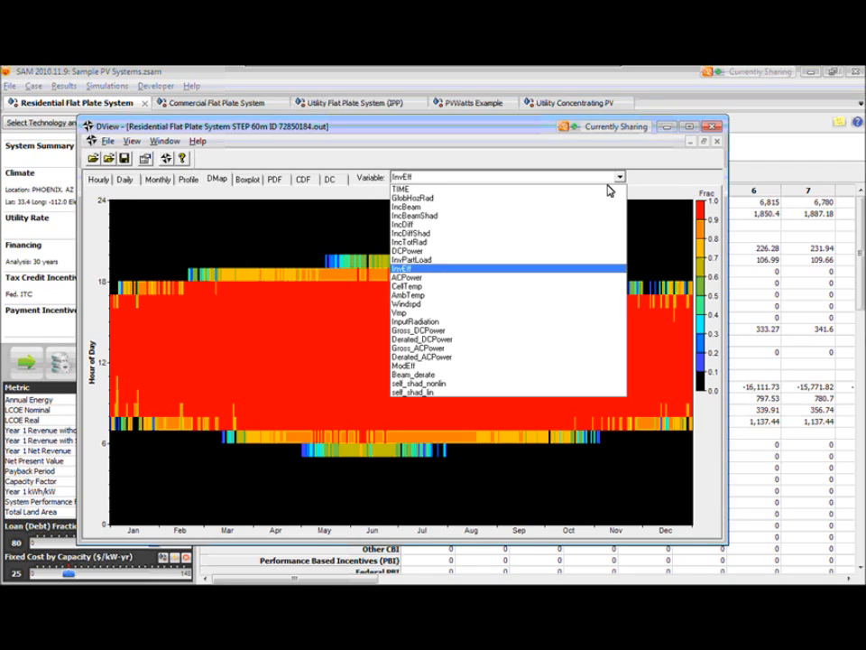
{"action": "left_click", "coordinate": [457, 278]}
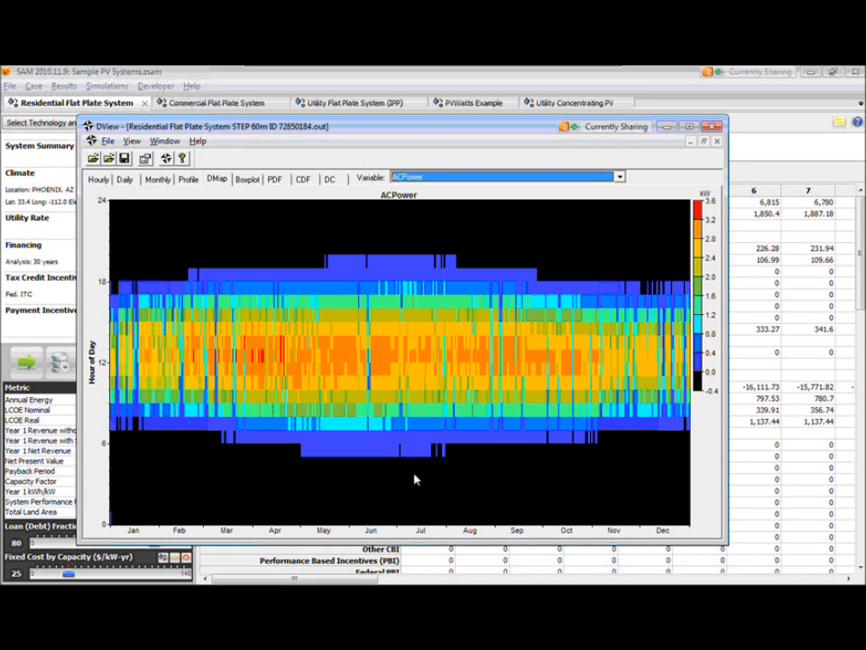
- View the boxplot, PDF, CDF and duration curve of ACPower
{"action": "left_click", "coordinate": [249, 182]}
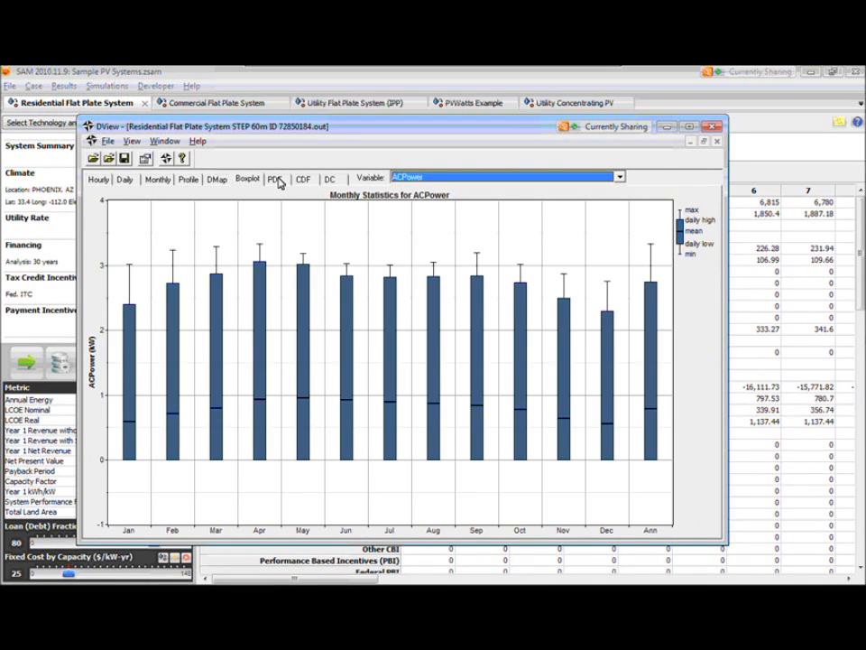
{"action": "left_click", "coordinate": [276, 181]}
{"action": "left_click", "coordinate": [305, 180]}
{"action": "left_click", "coordinate": [330, 181]}
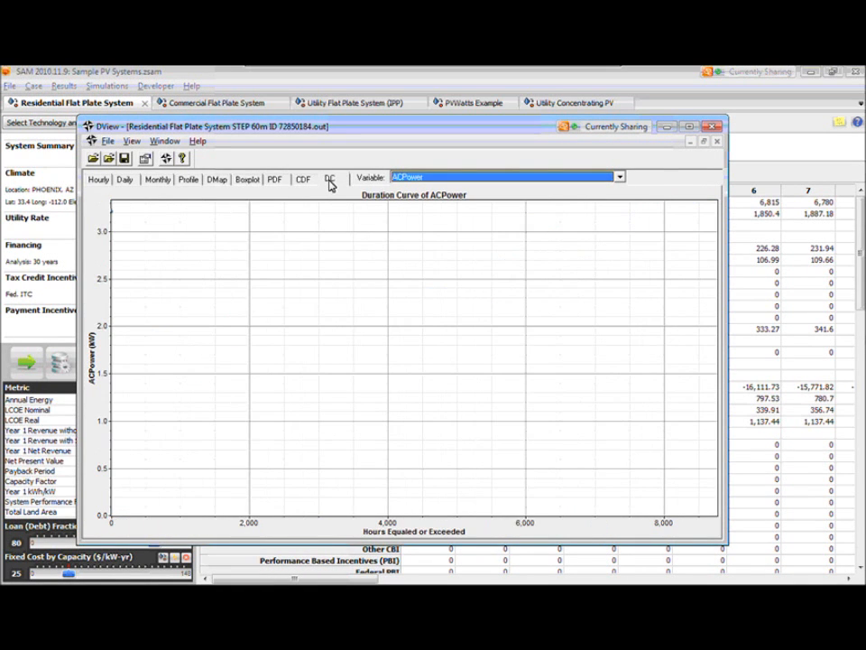
- Return to the hourly time series of Derated_ACPower and review the graph's copy, save and data export options without exporting
{"action": "left_click", "coordinate": [99, 181]}
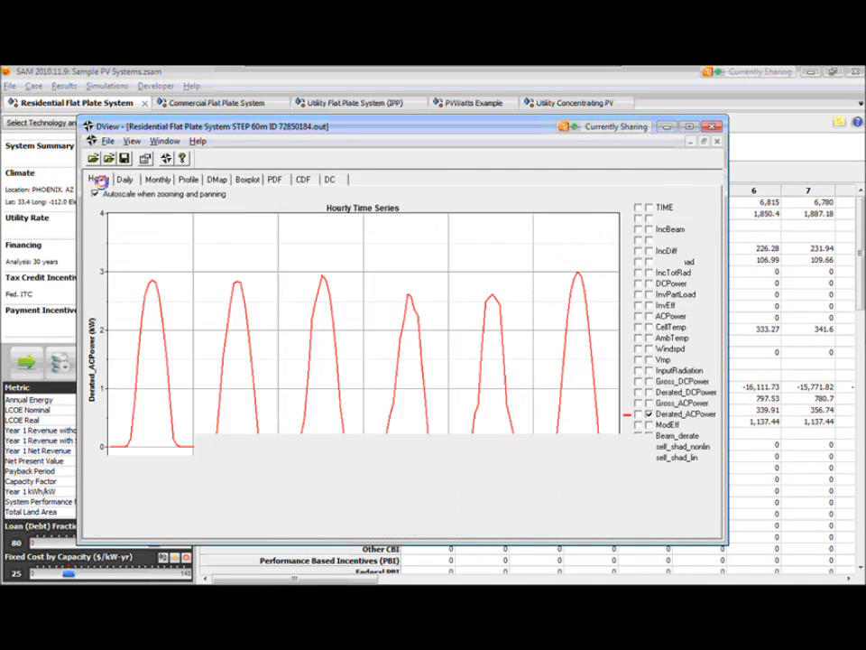
{"action": "right_click", "coordinate": [254, 281]}
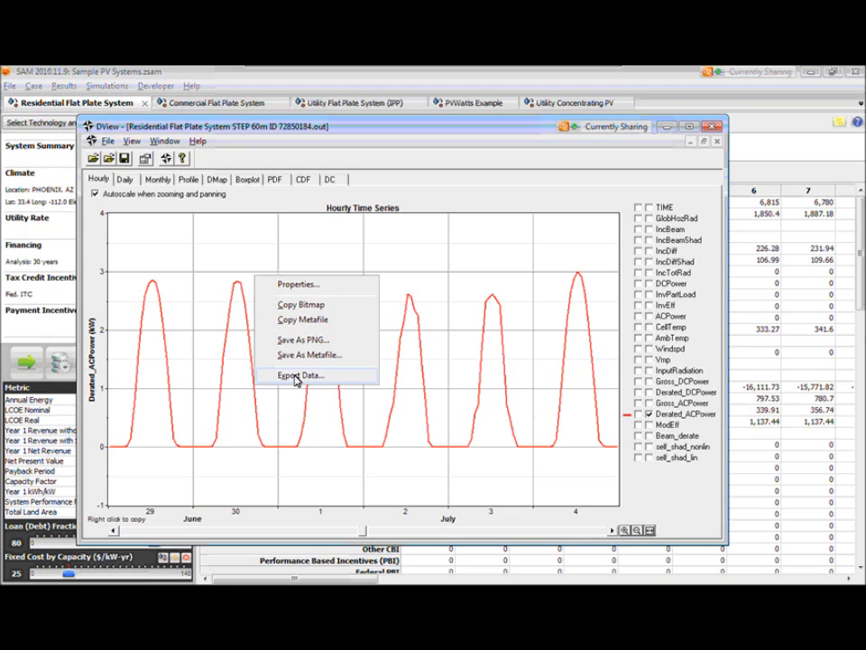
{"action": "left_click", "coordinate": [330, 454]}
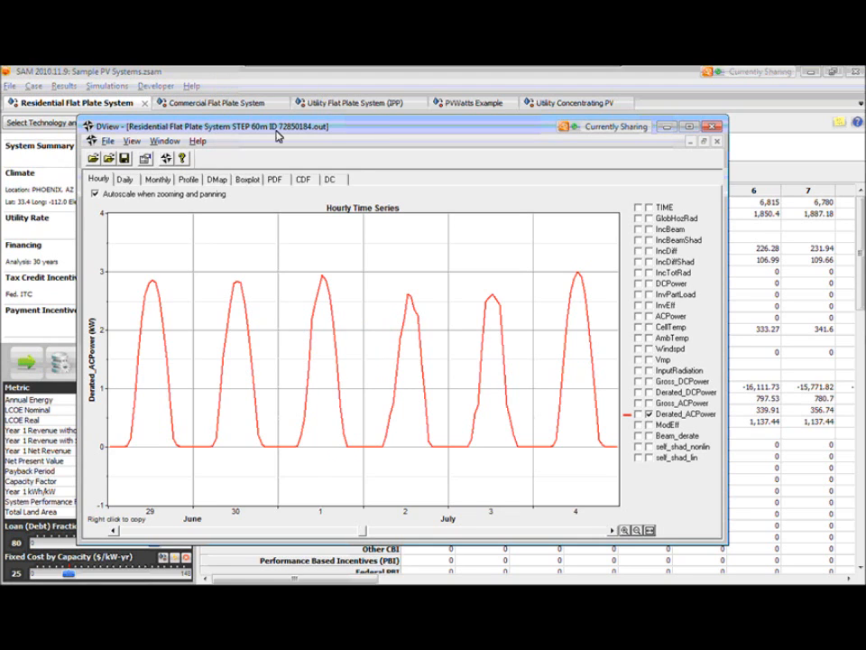
{"action": "mouse_move", "coordinate": [278, 135]}
{"action": "left_mouse_down"}
{"action": "mouse_move", "coordinate": [278, 106]}
{"action": "mouse_move", "coordinate": [295, 137]}
{"action": "left_mouse_up"}
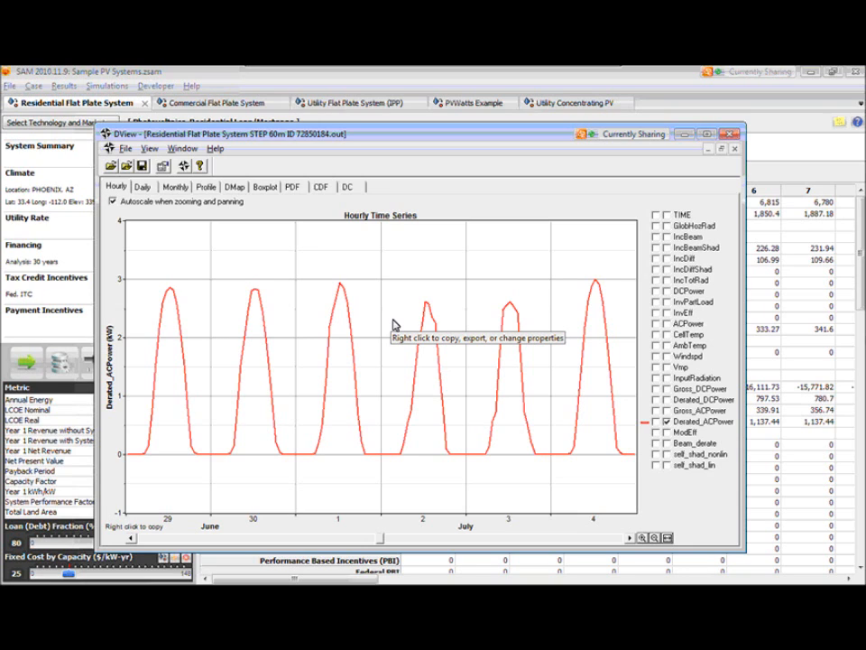
- Bring up DView's file-opening dialog, cancel it, and close DView to return to SAM
{"action": "left_click", "coordinate": [112, 168]}
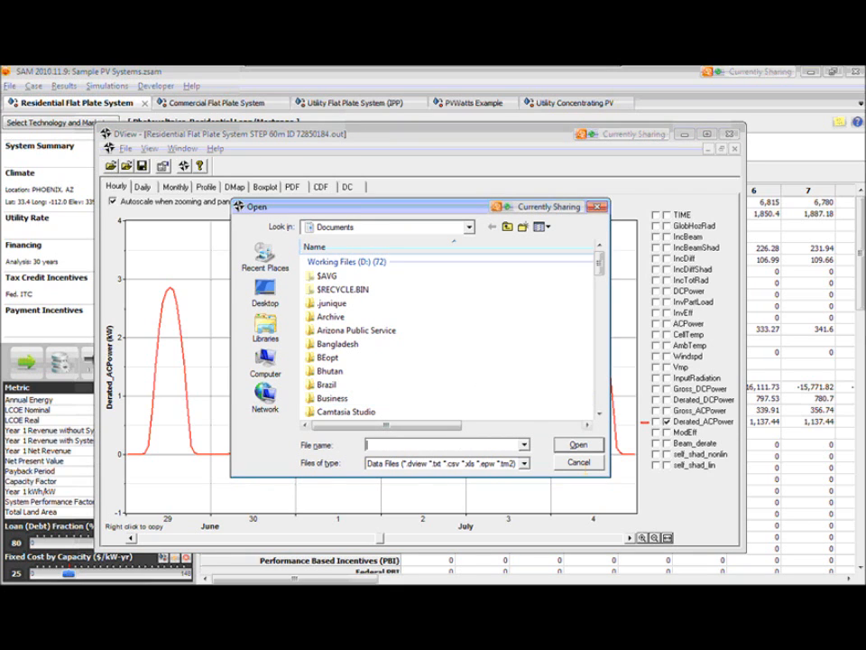
{"action": "key", "text": "Escape"}
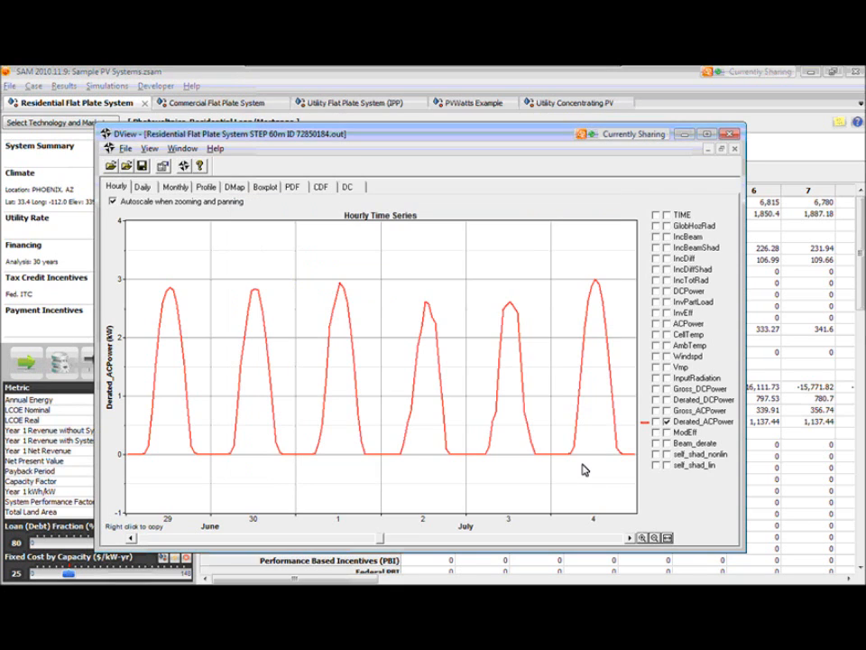
{"action": "left_click", "coordinate": [734, 140]}
{"action": "left_click", "coordinate": [462, 373]}
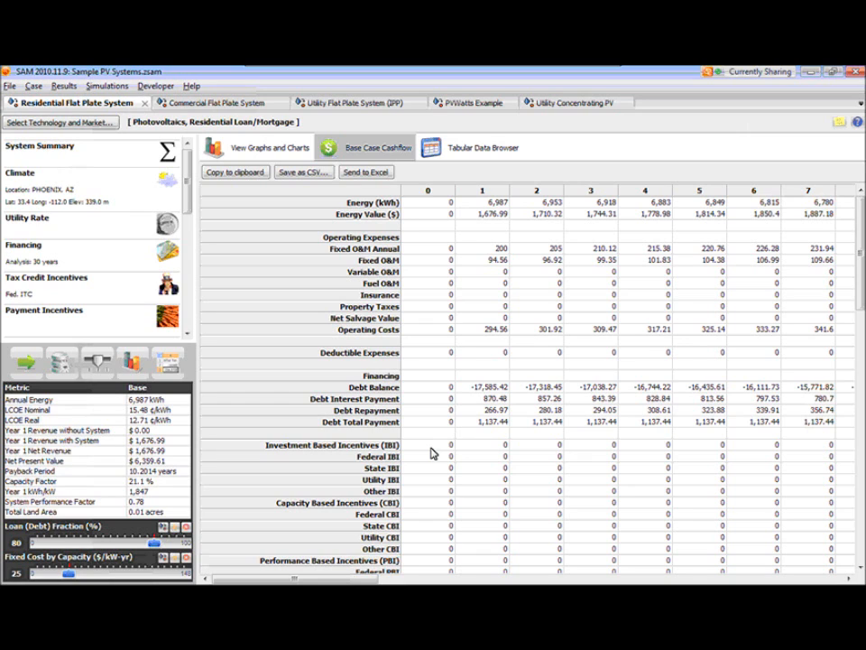
- View the Tax Credit Incentives inputs and return to the Base Case Cashflow results
{"action": "left_click", "coordinate": [132, 290]}
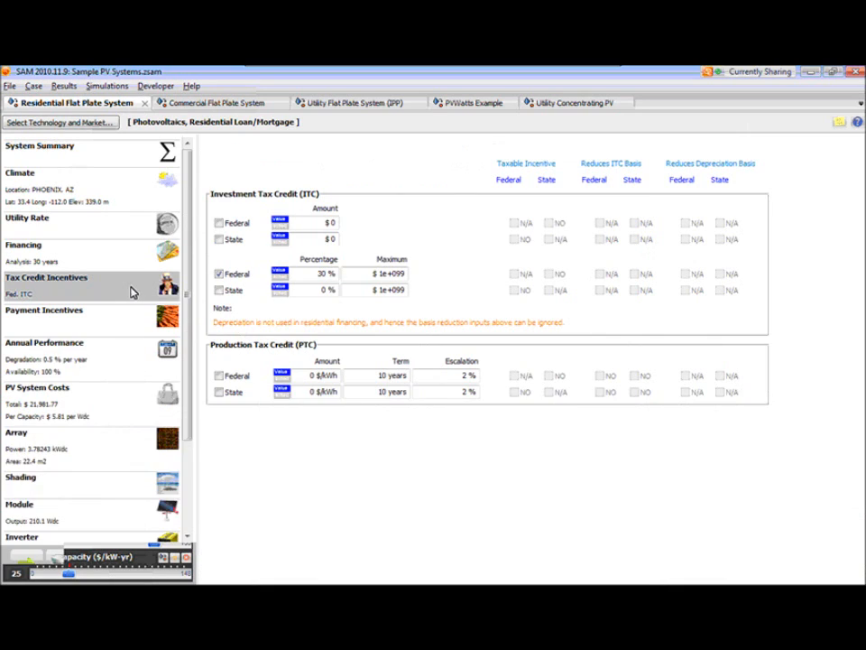
{"action": "left_click", "coordinate": [138, 569]}
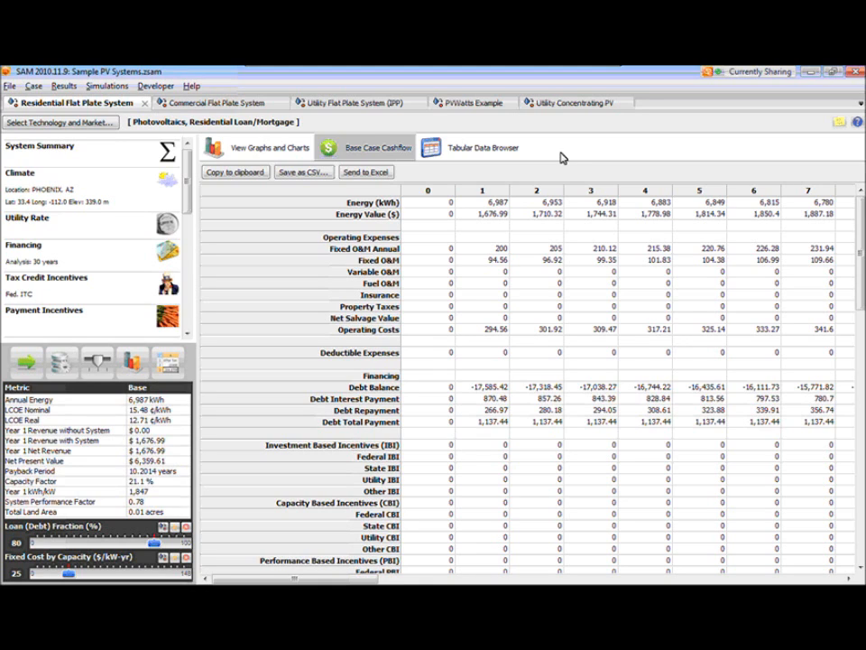
- Add the note "This is a note about the climate page" to the Climate page and place its window over the page content
{"action": "left_click", "coordinate": [127, 193]}
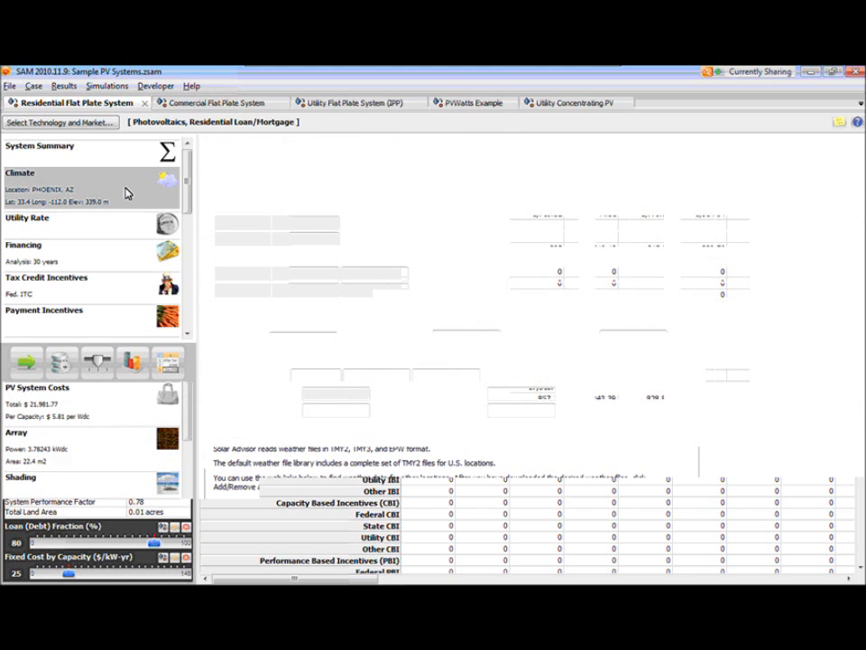
{"action": "left_click", "coordinate": [839, 129]}
{"action": "left_click", "coordinate": [115, 91]}
{"action": "left_click_drag", "start_coordinate": [115, 90], "coordinate": [378, 195]}
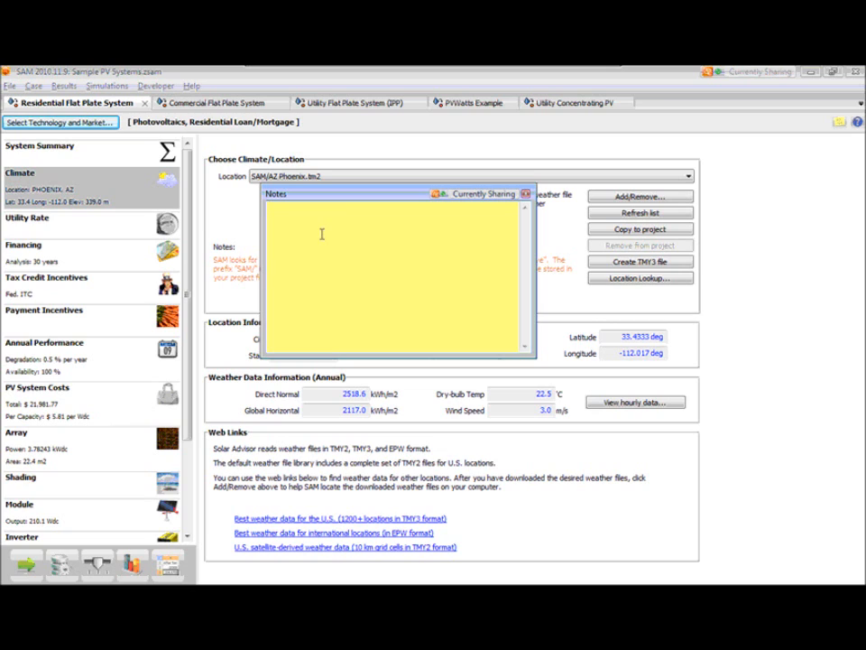
{"action": "type", "text": "Thsi"}
{"action": "key", "text": "BackSpace"}
{"action": "key", "text": "BackSpace"}
{"action": "key", "text": "BackSpace"}
{"action": "type", "text": "is is a note about the climate "}
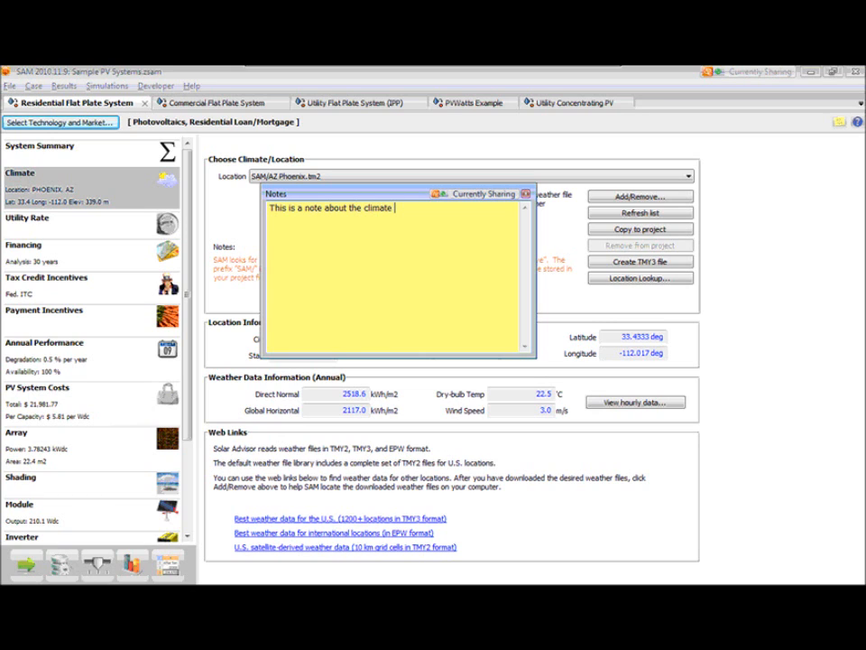
{"action": "type", "text": "page"}
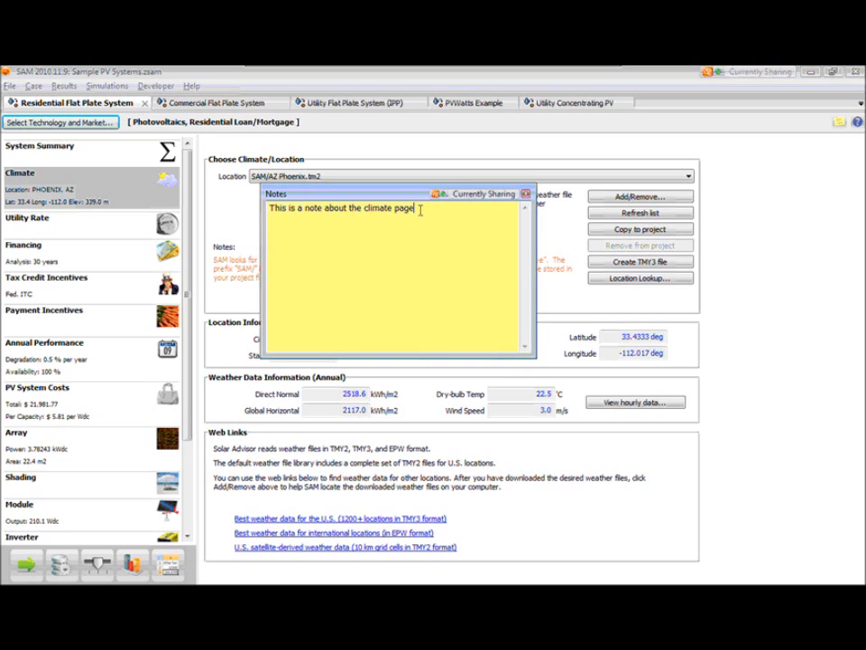
- Alternate between the Utility Rate and Climate pages to check the climate note, and move the note window clear of the location settings
{"action": "left_click", "coordinate": [105, 186]}
{"action": "left_click", "coordinate": [104, 218]}
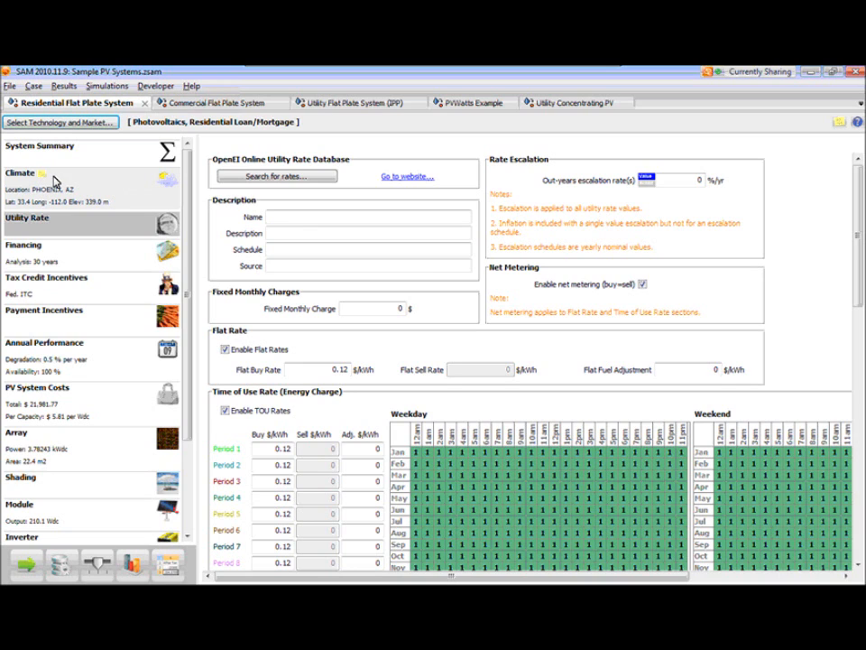
{"action": "left_click", "coordinate": [56, 187]}
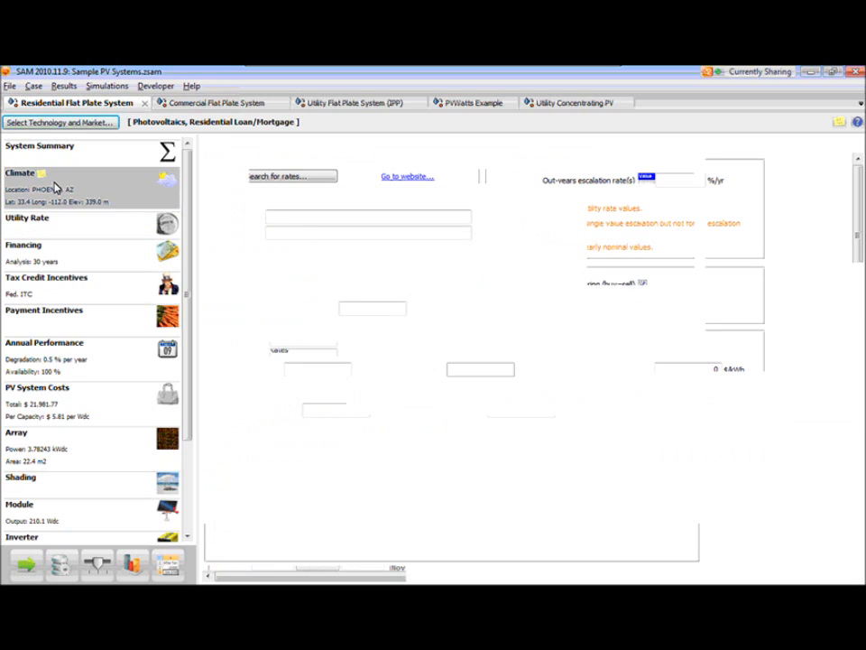
{"action": "left_click", "coordinate": [79, 225]}
{"action": "left_click", "coordinate": [63, 191]}
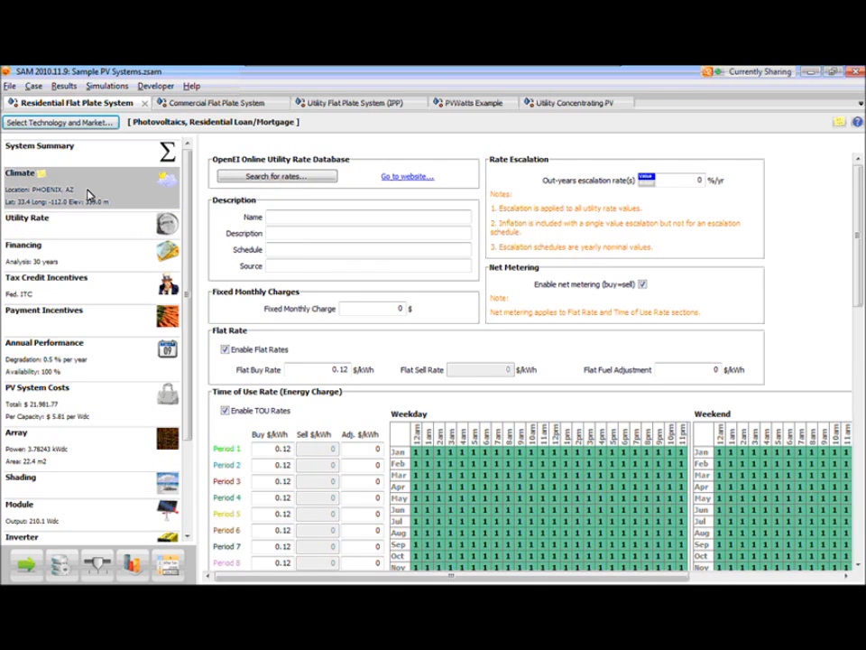
{"action": "left_click_drag", "start_coordinate": [358, 201], "coordinate": [608, 306]}
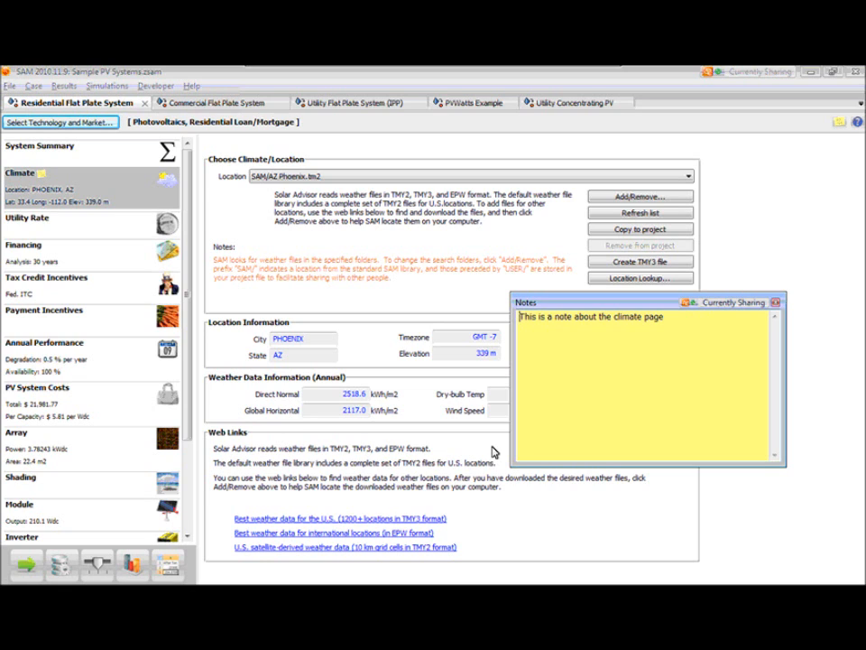
- Add the note "tax credits incentives" to the Tax Credit Incentives page
{"action": "left_click", "coordinate": [90, 282]}
{"action": "left_click", "coordinate": [840, 122]}
{"action": "left_click", "coordinate": [628, 344]}
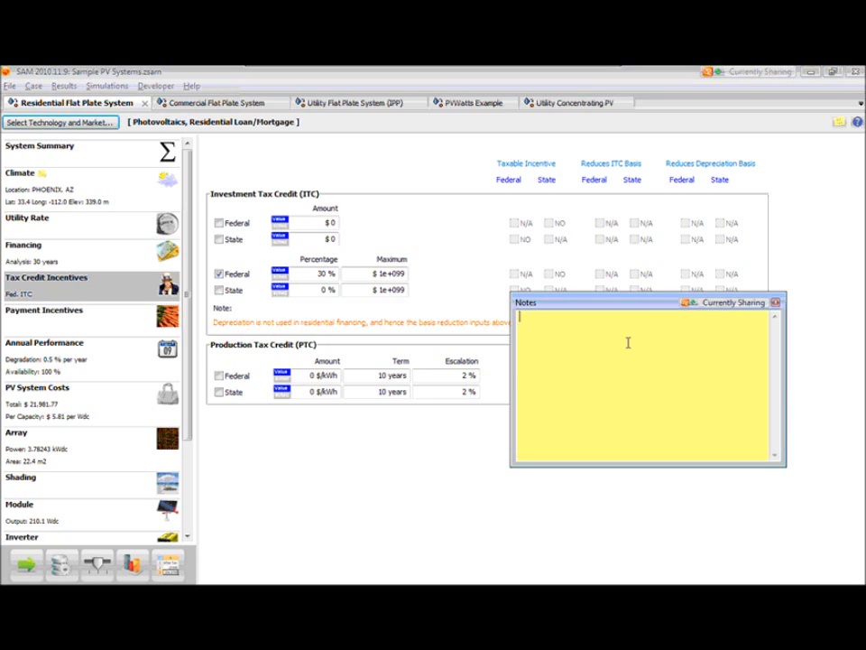
{"action": "type", "text": "tax c"}
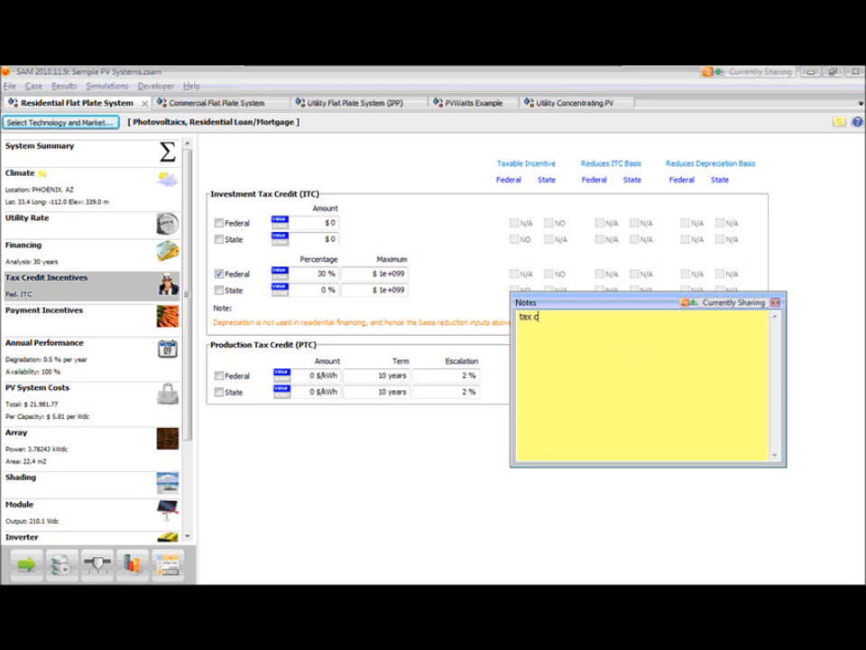
{"action": "type", "text": "redits incentives"}
- Move between the Financing, Tax Credit Incentives and Climate pages to check which note belongs to each page
{"action": "left_click", "coordinate": [76, 256]}
{"action": "left_click", "coordinate": [76, 278]}
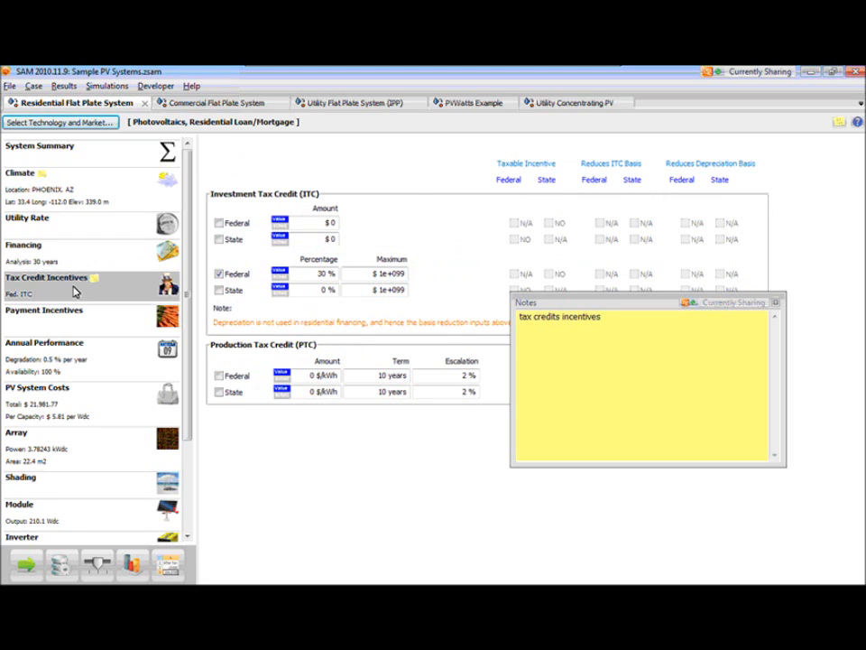
{"action": "left_click", "coordinate": [101, 204]}
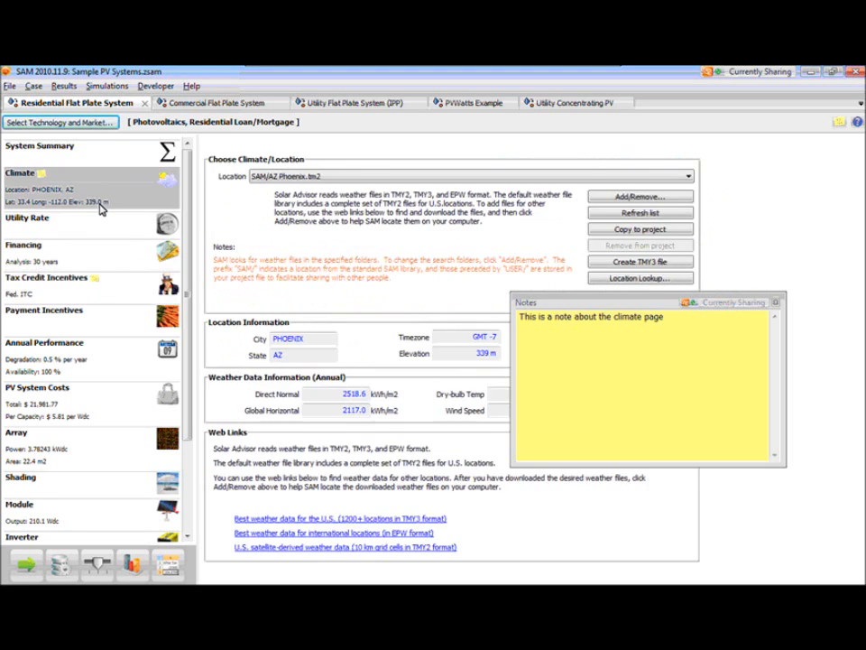
{"action": "left_click", "coordinate": [92, 281]}
- Add the note "results notes" to the results page
{"action": "left_click", "coordinate": [133, 572]}
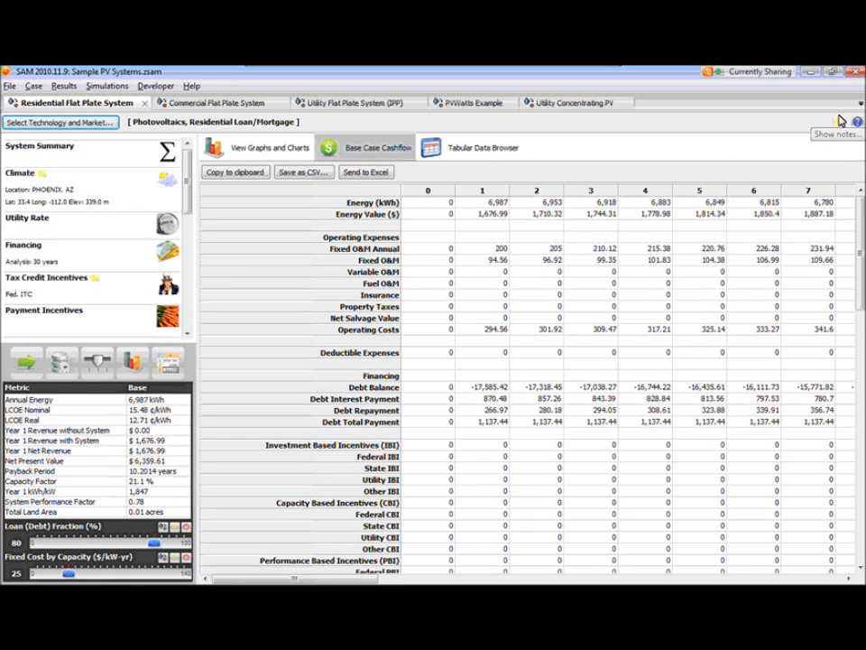
{"action": "left_click", "coordinate": [838, 127]}
{"action": "type", "text": "results notes"}
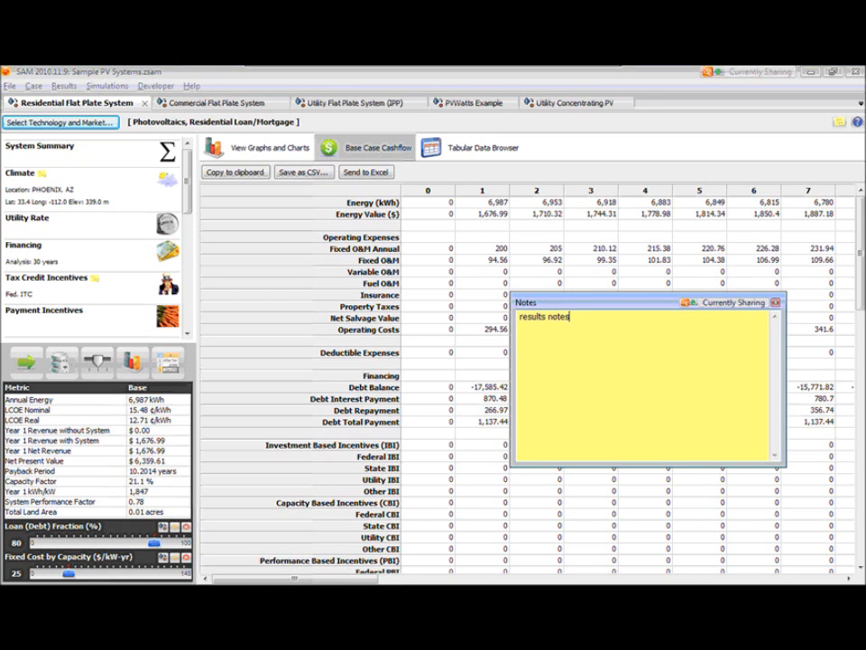
- Review the notes across the Tax Credit Incentives, Module and Climate pages, ending on the Financing page
{"action": "left_click", "coordinate": [127, 298]}
{"action": "left_click", "coordinate": [158, 504]}
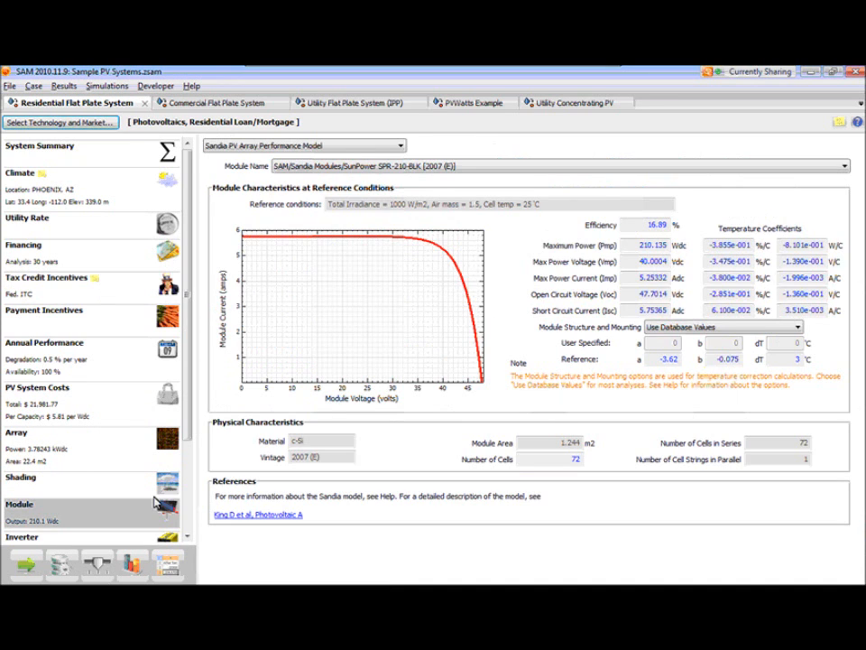
{"action": "left_click", "coordinate": [90, 197]}
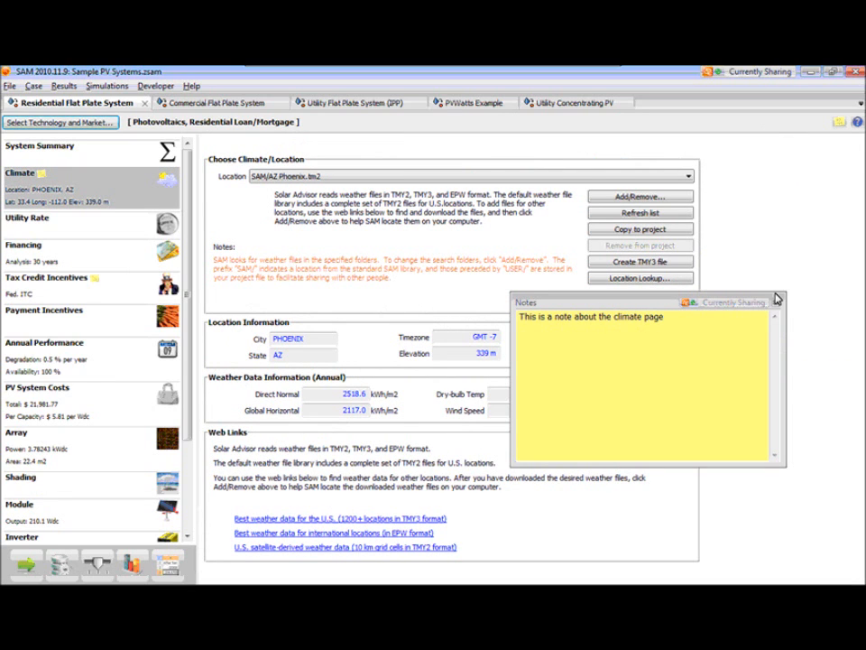
{"action": "left_click", "coordinate": [117, 262]}
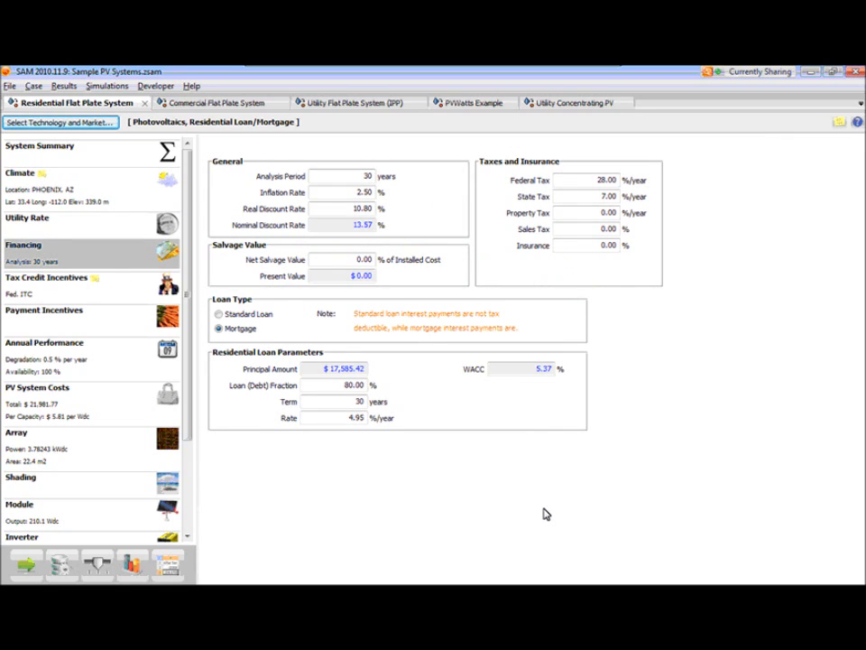
- Open the help contents for the Financing page and restore the help window to a smaller size
{"action": "left_click", "coordinate": [191, 85]}
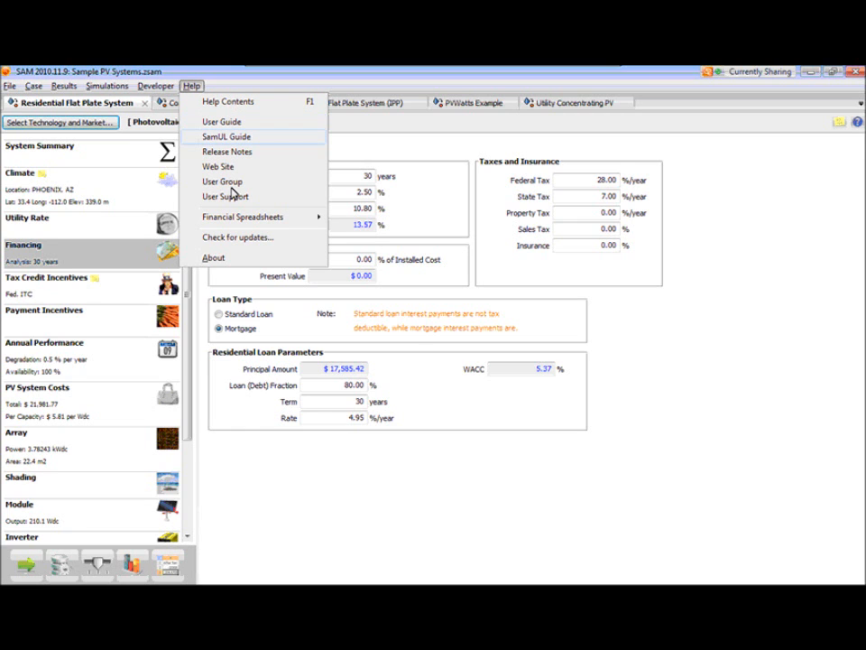
{"action": "left_click", "coordinate": [218, 102]}
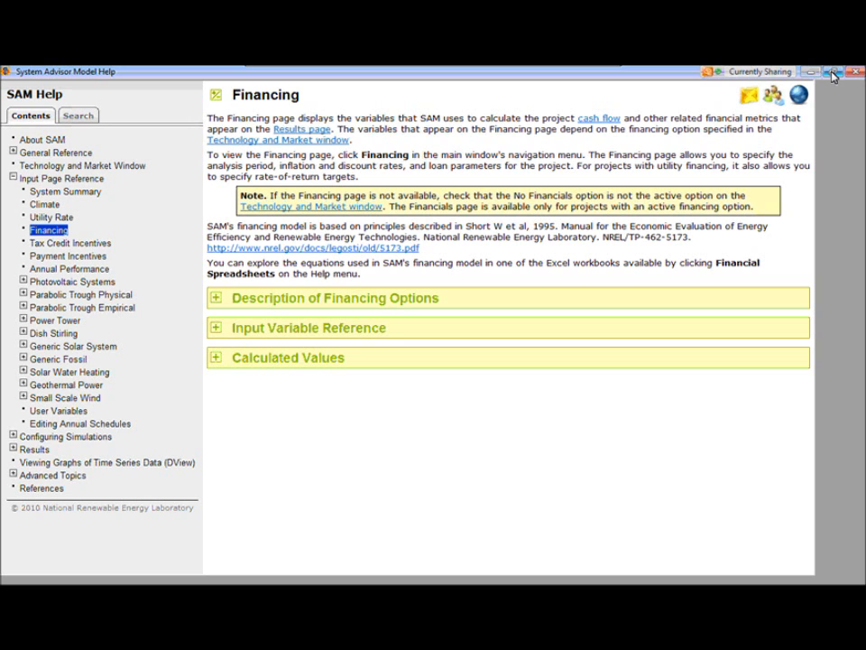
{"action": "left_click", "coordinate": [832, 74]}
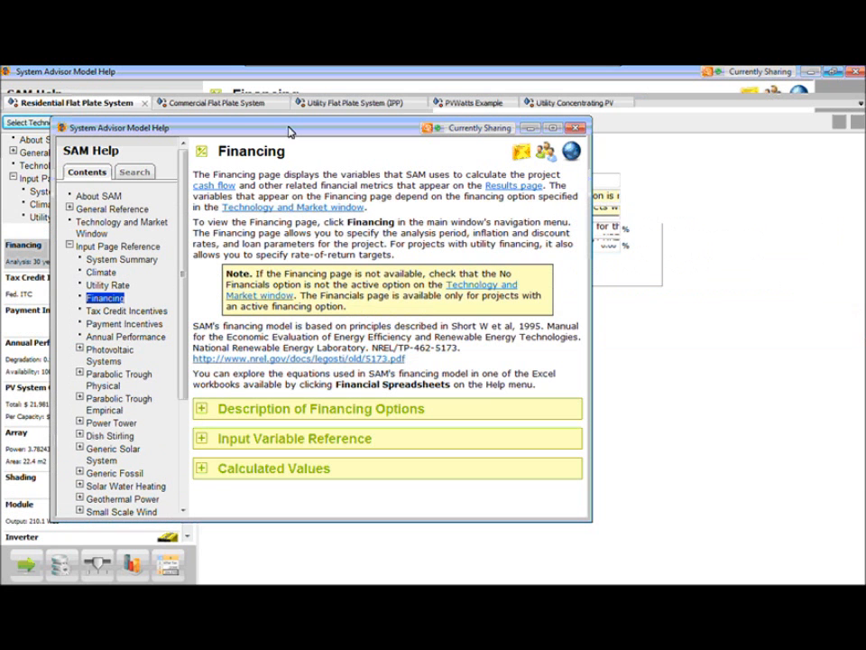
- Open the SAM User Guide PDF and page through its table of contents to the About SAM chapter
{"action": "left_click", "coordinate": [191, 87]}
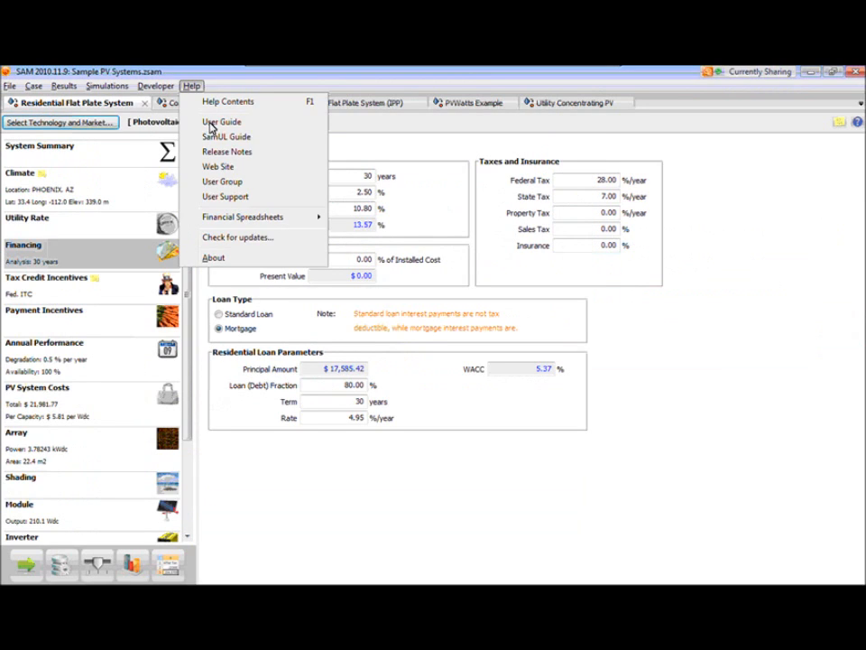
{"action": "left_click", "coordinate": [212, 124]}
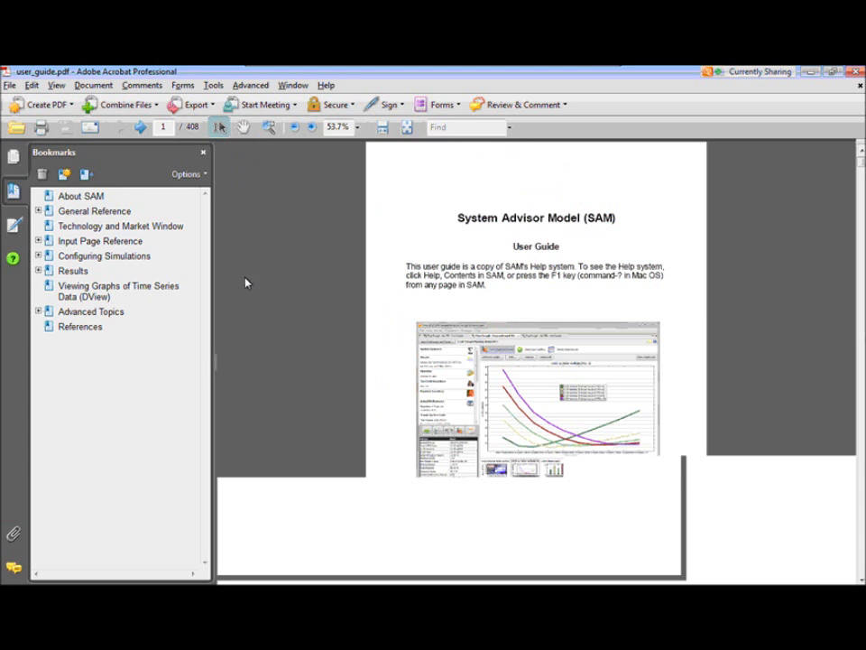
{"action": "scroll", "coordinate": [290, 323], "scroll_direction": "down", "scroll_amount": 3}
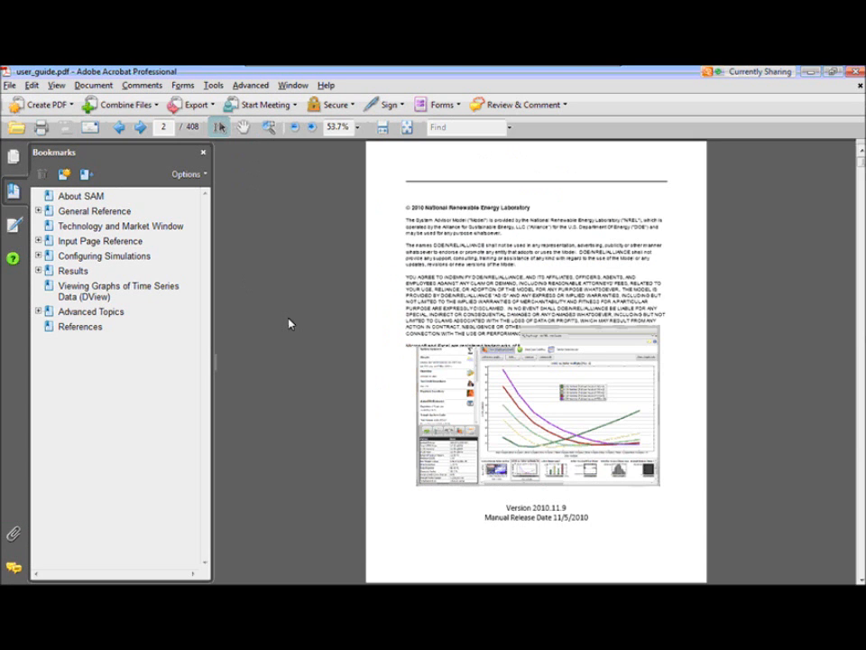
{"action": "scroll", "coordinate": [289, 323], "scroll_direction": "down", "scroll_amount": 2}
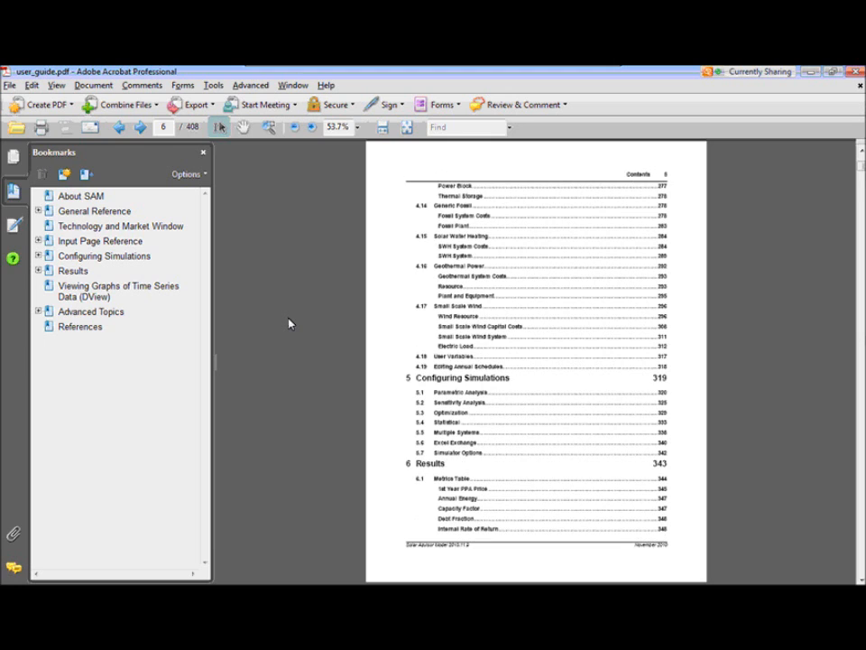
{"action": "scroll", "coordinate": [289, 323], "scroll_direction": "down", "scroll_amount": 1}
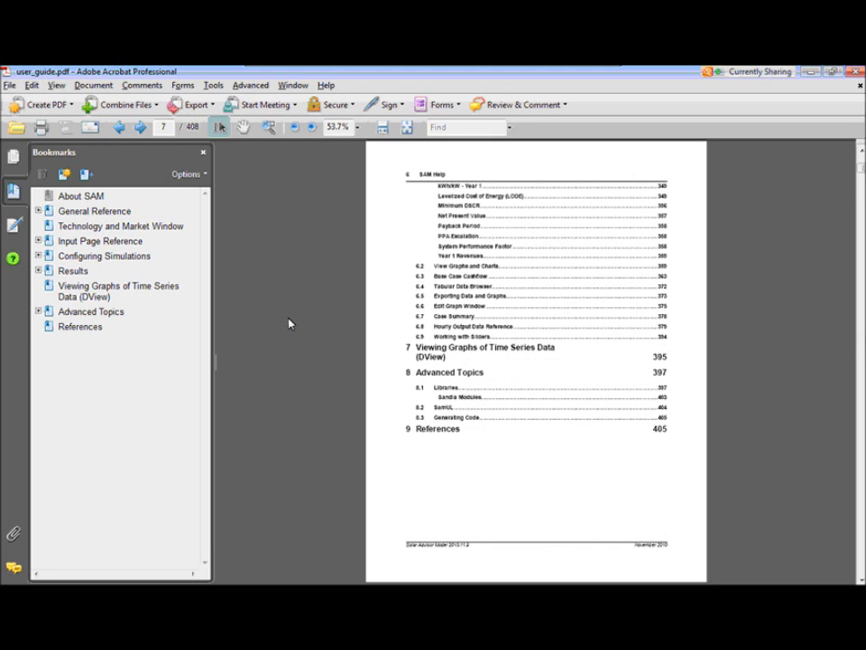
{"action": "scroll", "coordinate": [290, 323], "scroll_direction": "down", "scroll_amount": 1}
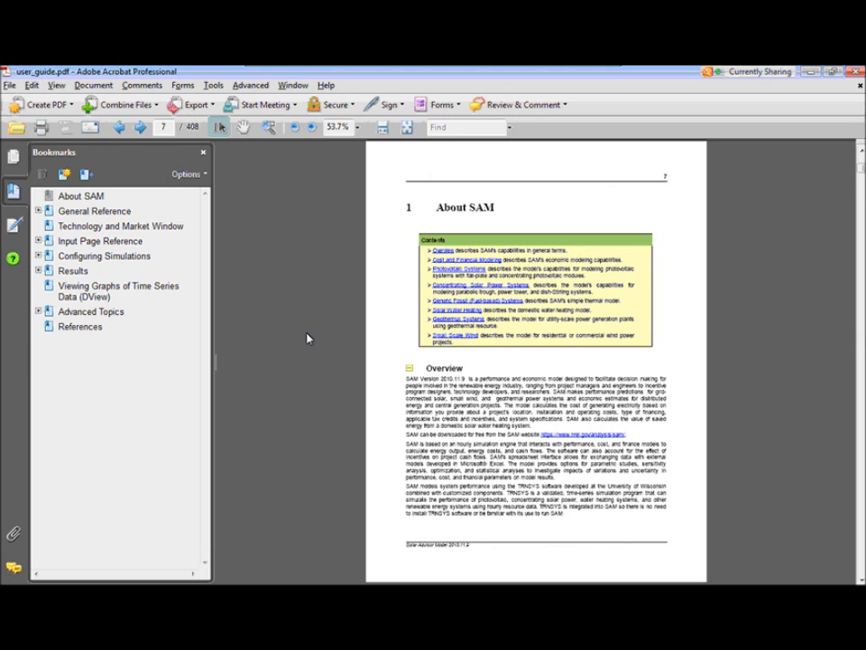
- Search the user guide for "lcoe", then close it and show SAM's Utility Rate inputs
{"action": "left_click", "coordinate": [454, 127]}
{"action": "type", "text": "lcoe"}
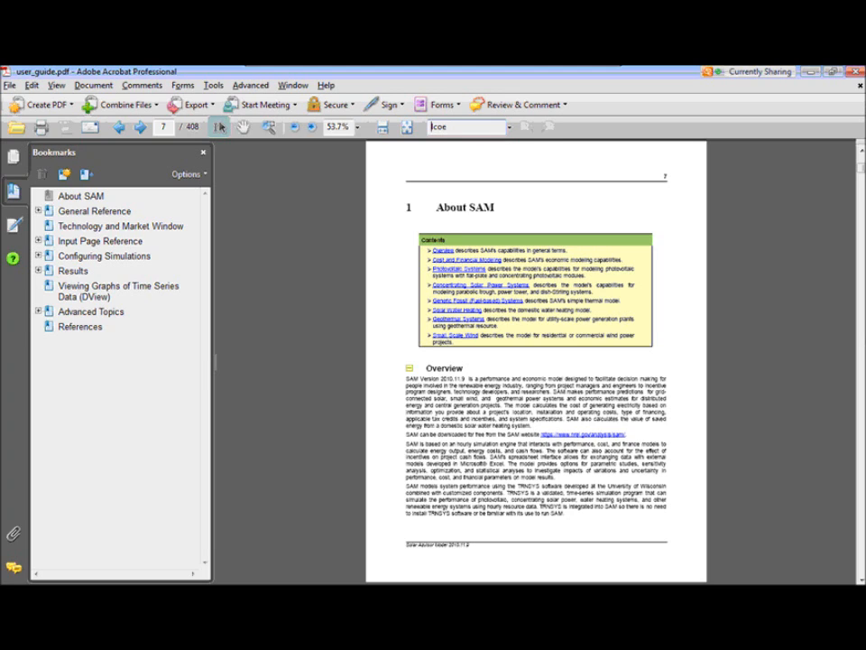
{"action": "key", "text": "Return"}
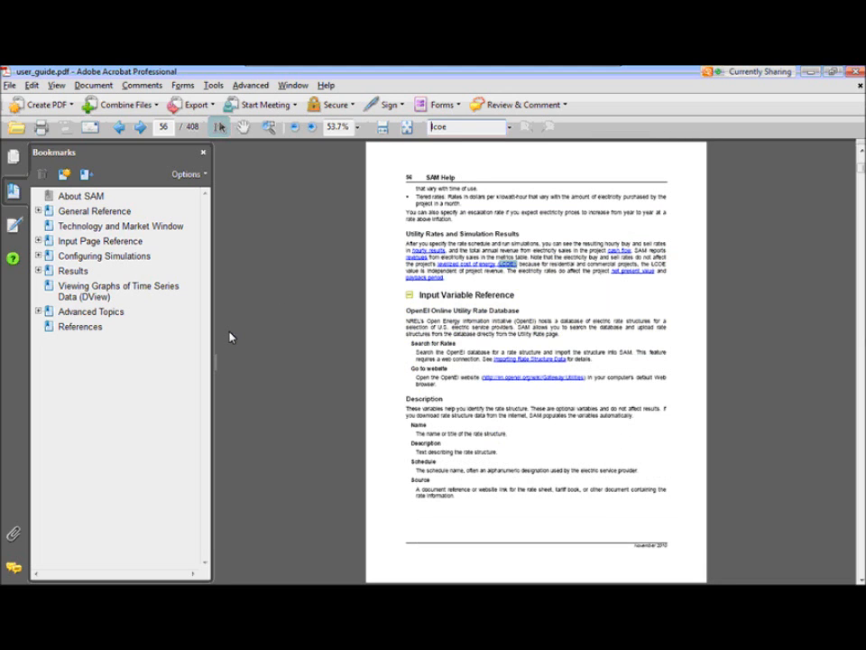
{"action": "left_click", "coordinate": [855, 72]}
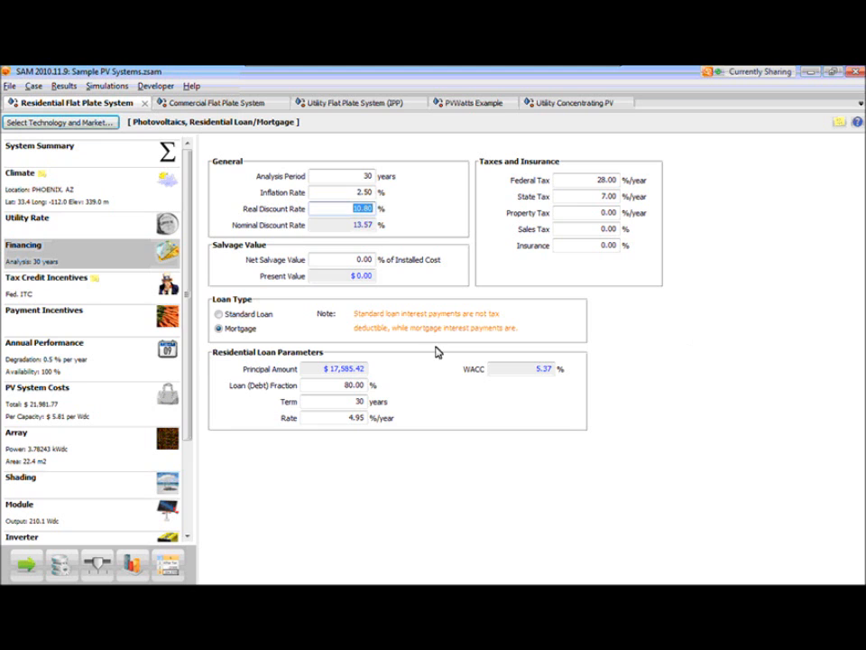
{"action": "left_click", "coordinate": [39, 232]}
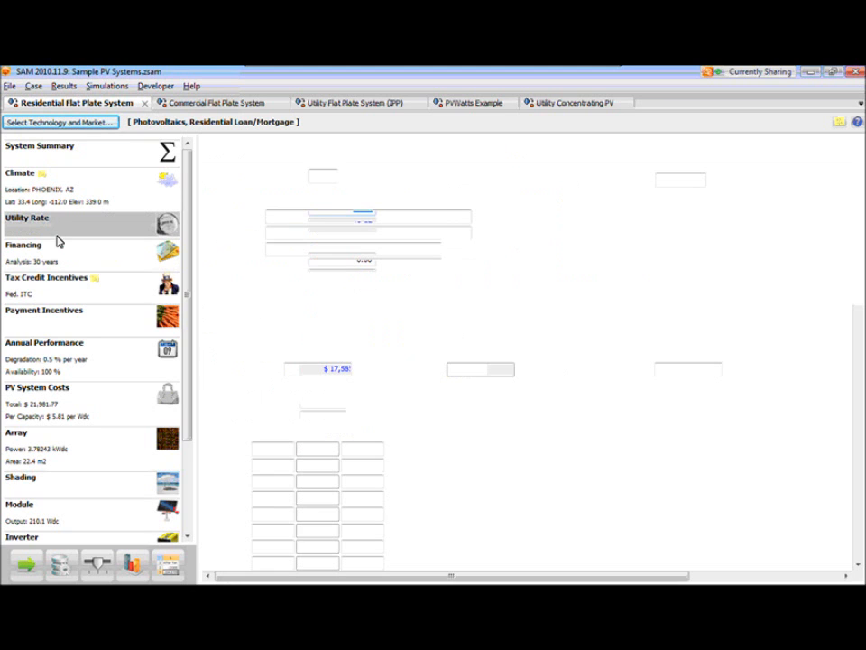
- Show the Payment Incentives inputs, open their context-sensitive help, reposition the help window and close it
{"action": "left_click", "coordinate": [67, 314]}
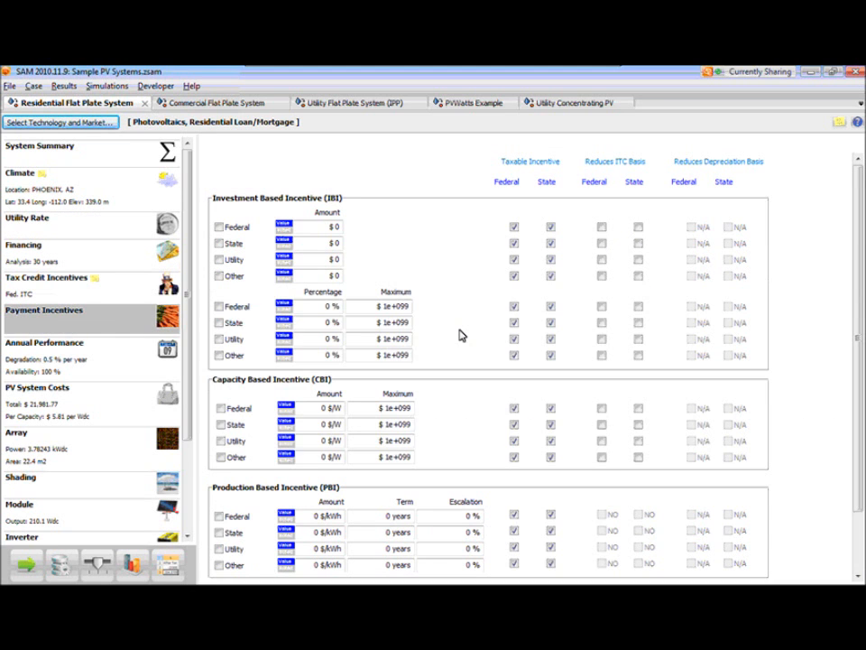
{"action": "key", "text": "F1"}
{"action": "left_click_drag", "start_coordinate": [216, 132], "coordinate": [370, 175]}
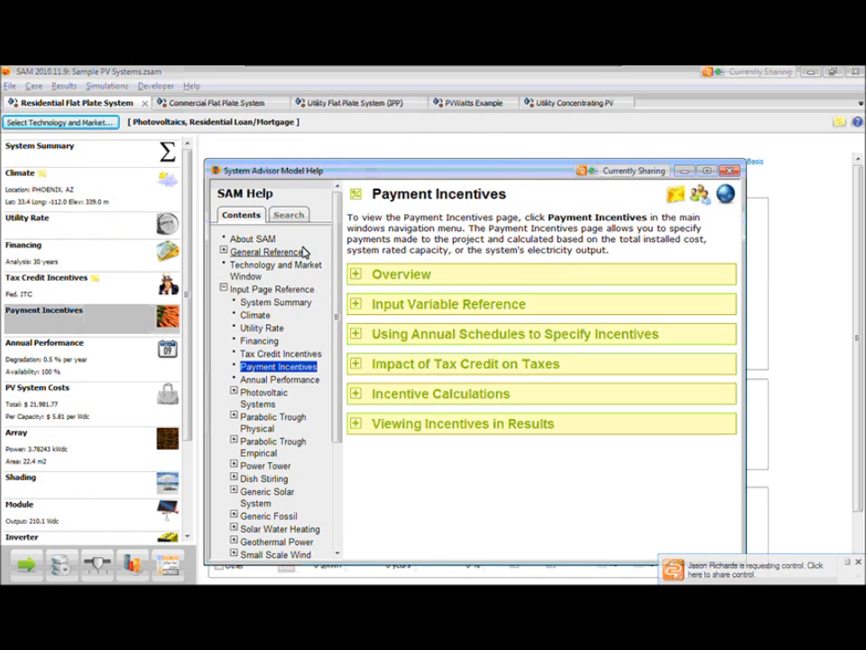
{"action": "left_click_drag", "start_coordinate": [348, 174], "coordinate": [463, 175]}
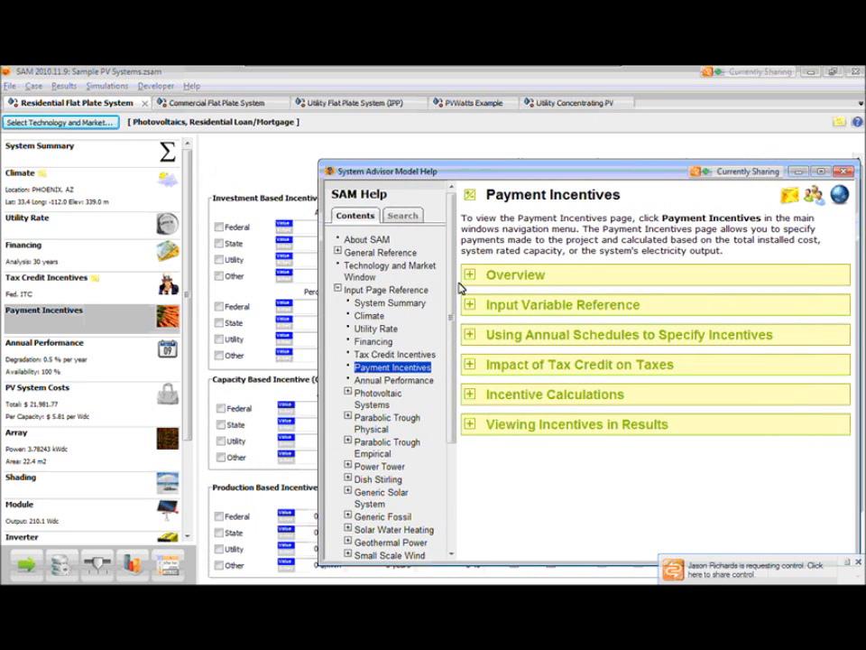
{"action": "left_click_drag", "start_coordinate": [518, 165], "coordinate": [406, 147]}
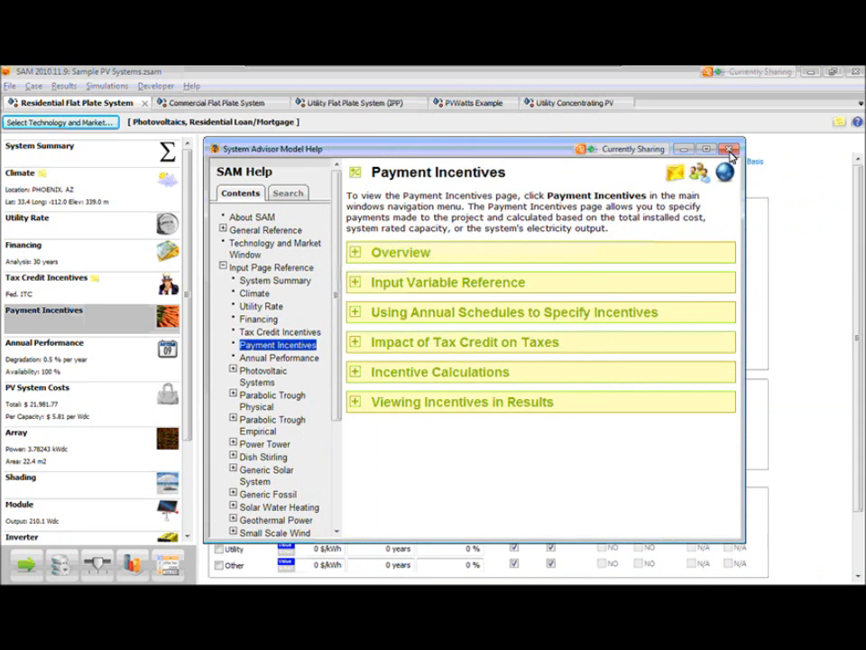
{"action": "left_click", "coordinate": [729, 149]}
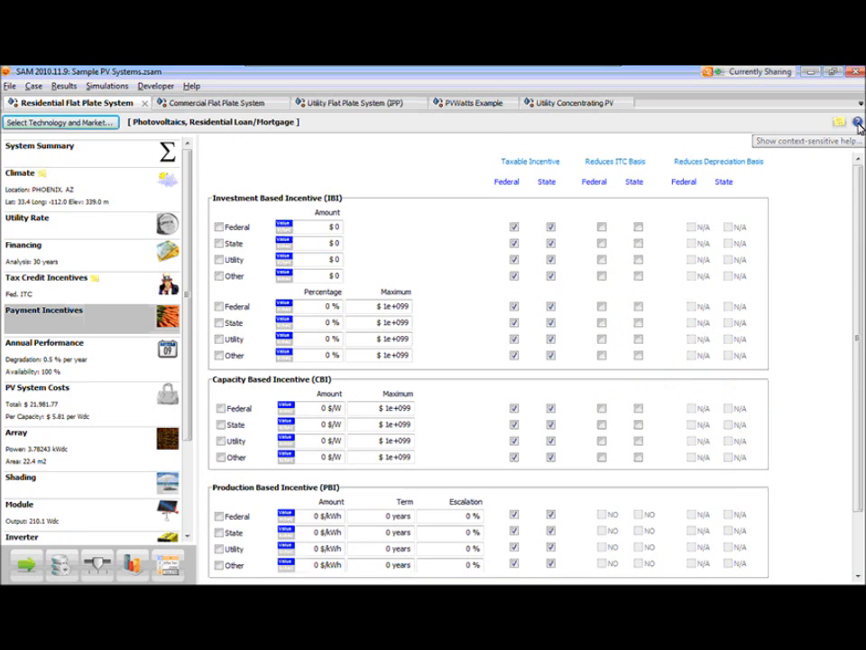
- Reopen the context-sensitive help for Payment Incentives and read through its Input Variable Reference section
{"action": "left_click", "coordinate": [859, 127]}
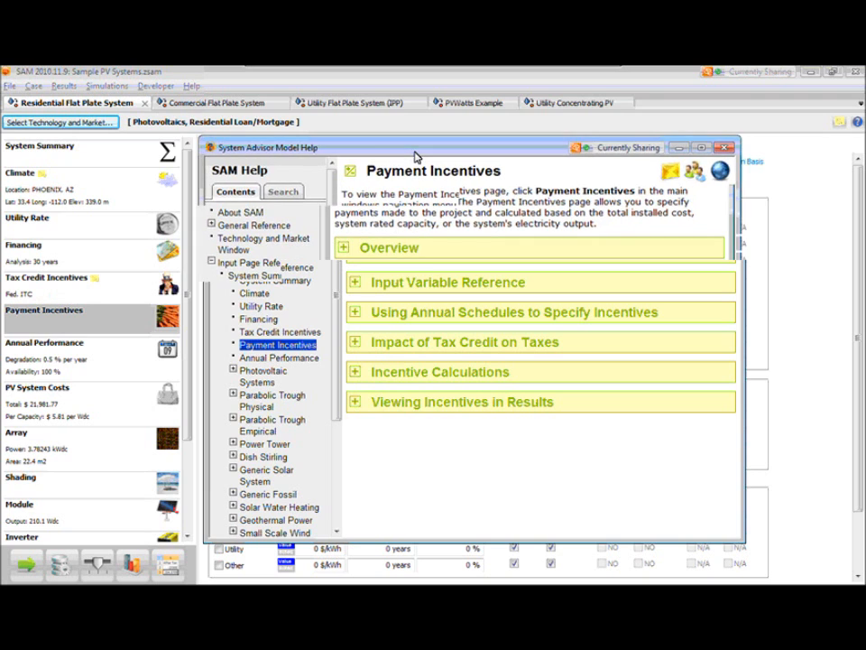
{"action": "left_click_drag", "start_coordinate": [415, 156], "coordinate": [386, 127]}
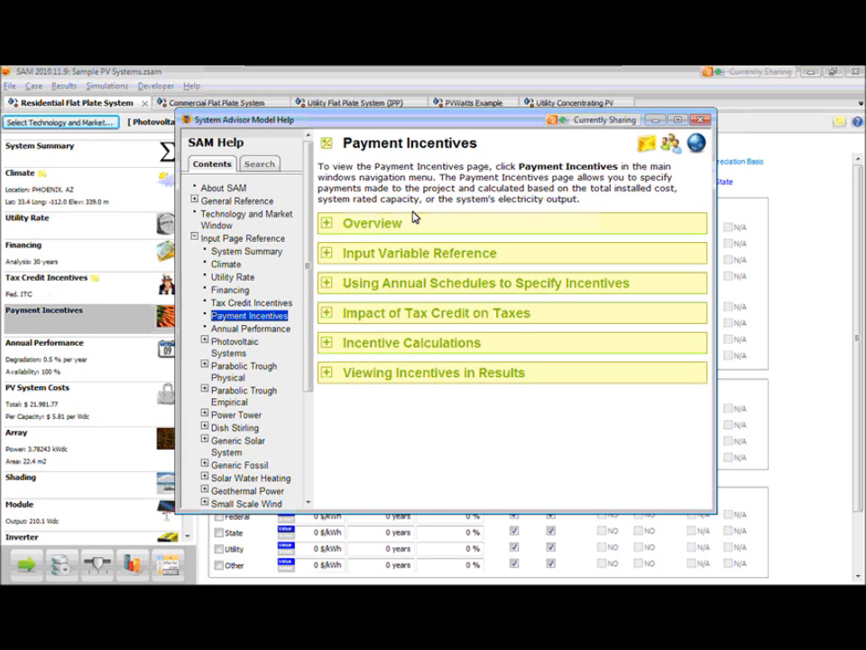
{"action": "mouse_move", "coordinate": [345, 129]}
{"action": "left_mouse_down"}
{"action": "mouse_move", "coordinate": [592, 241]}
{"action": "mouse_move", "coordinate": [592, 229]}
{"action": "mouse_move", "coordinate": [351, 127]}
{"action": "left_mouse_up"}
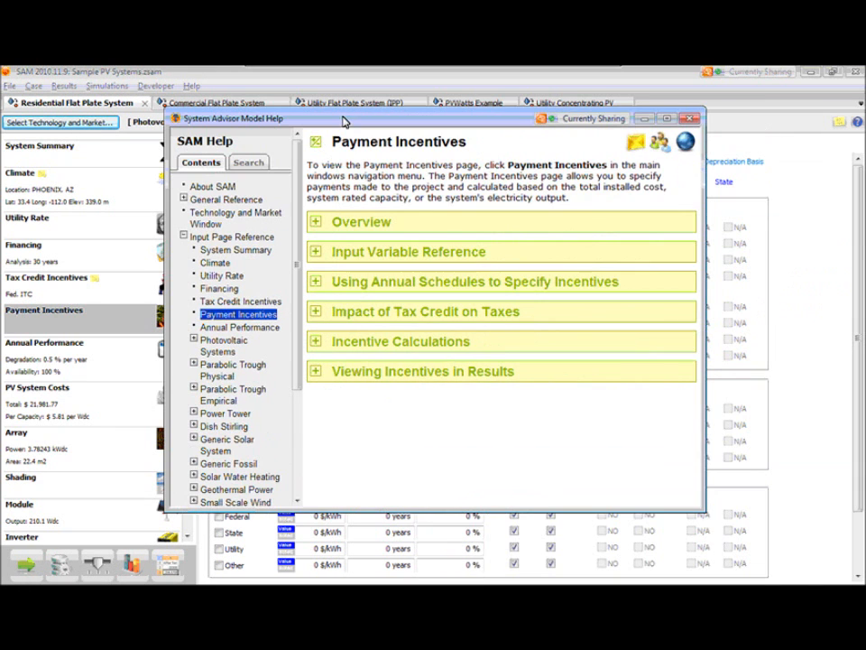
{"action": "left_click", "coordinate": [344, 261]}
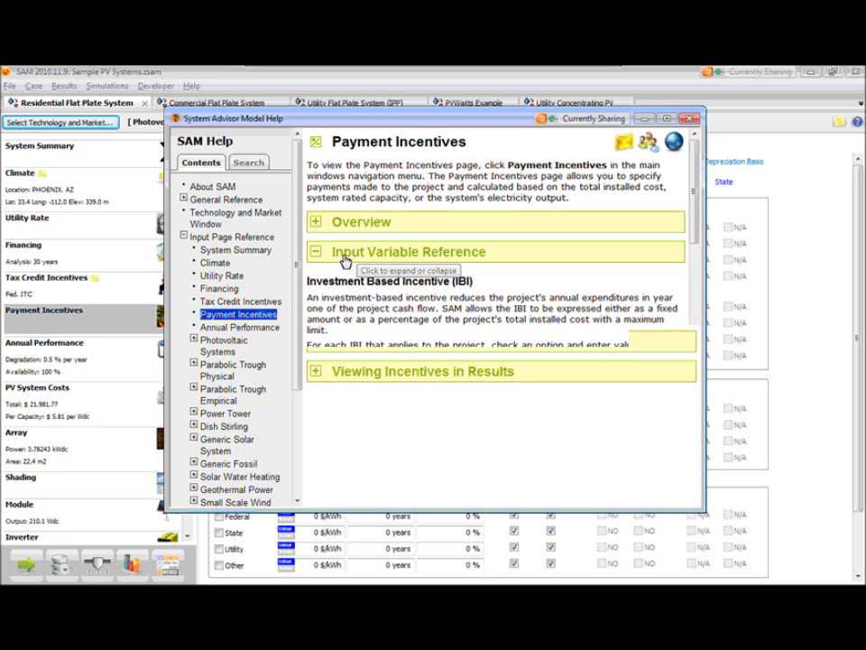
{"action": "scroll", "coordinate": [379, 298], "scroll_direction": "down", "scroll_amount": 5}
{"action": "scroll", "coordinate": [413, 368], "scroll_direction": "down", "scroll_amount": 6}
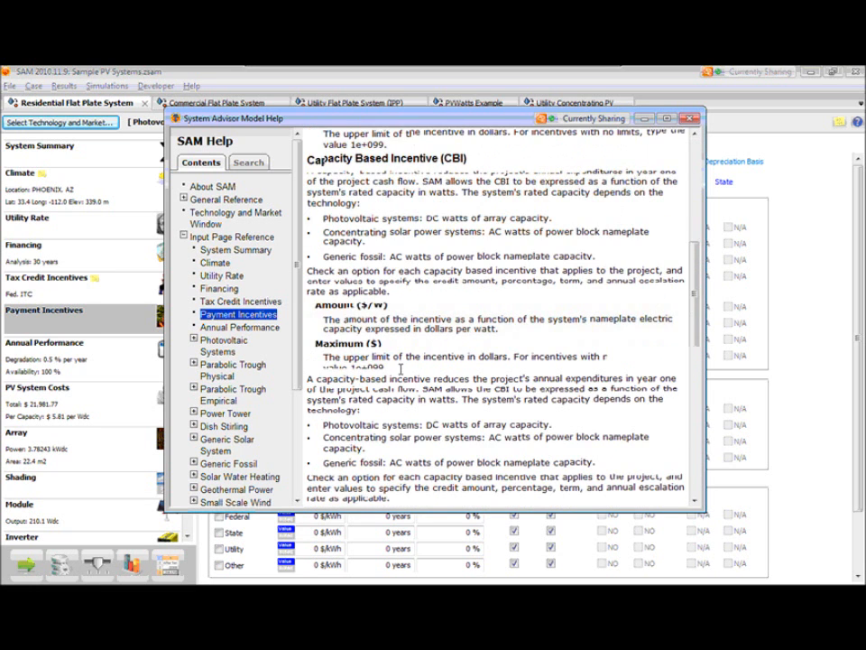
{"action": "scroll", "coordinate": [497, 316], "scroll_direction": "up", "scroll_amount": 10}
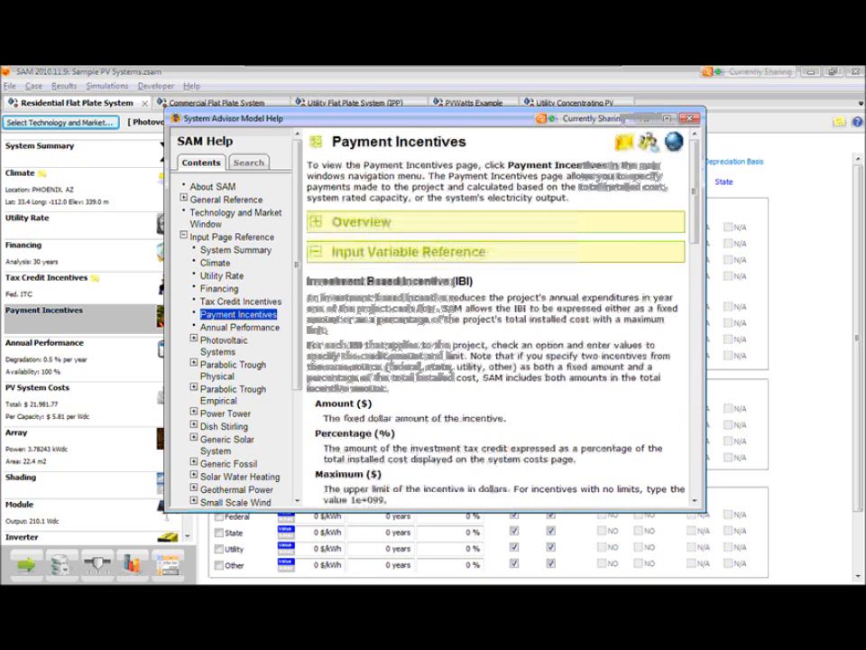
- Expand all sections of the Payment Incentives help topic and collapse them again
{"action": "left_click", "coordinate": [316, 144]}
{"action": "left_click", "coordinate": [316, 146]}
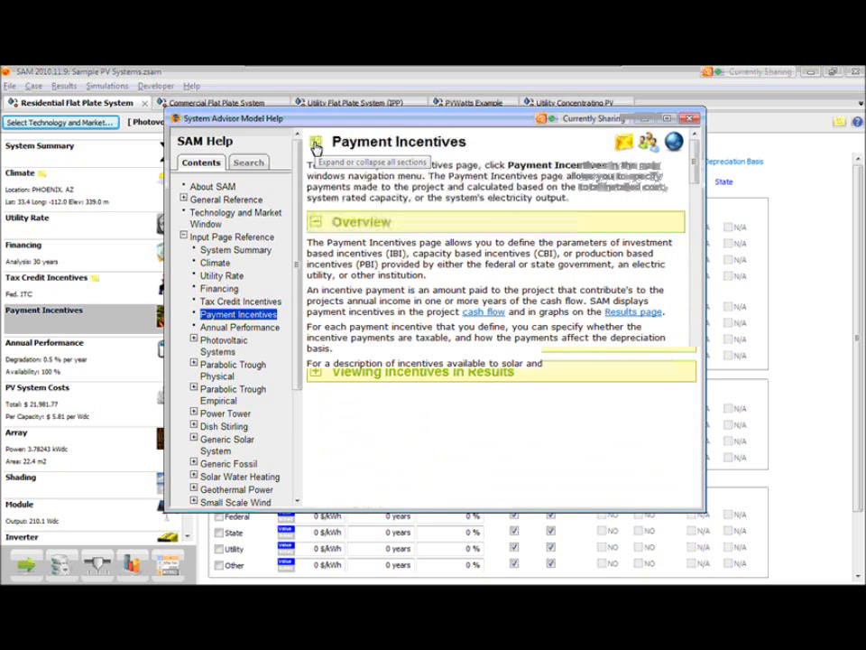
{"action": "left_click", "coordinate": [318, 148]}
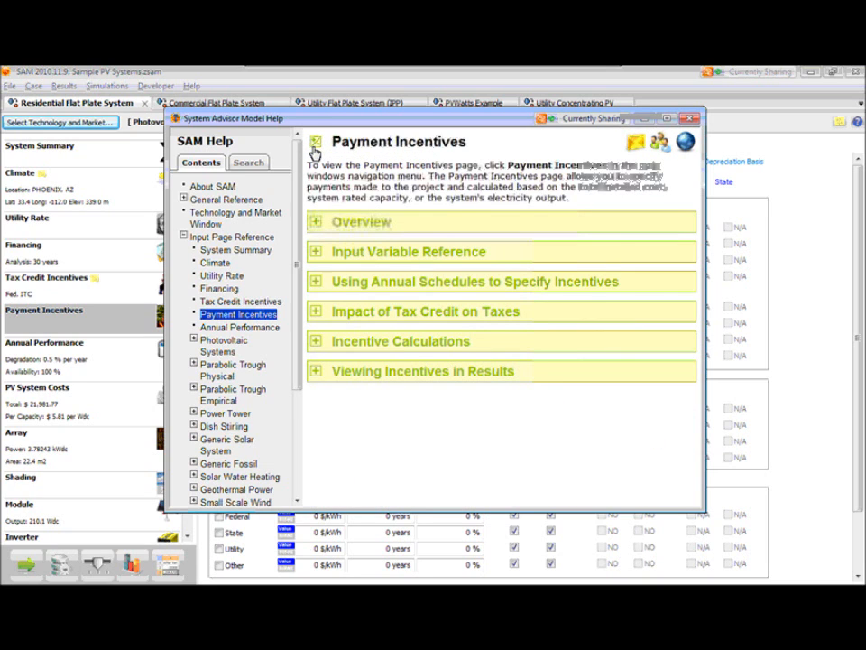
- Expand the Incentive Calculations help section, review its summary table, and collapse the section
{"action": "left_click", "coordinate": [316, 341]}
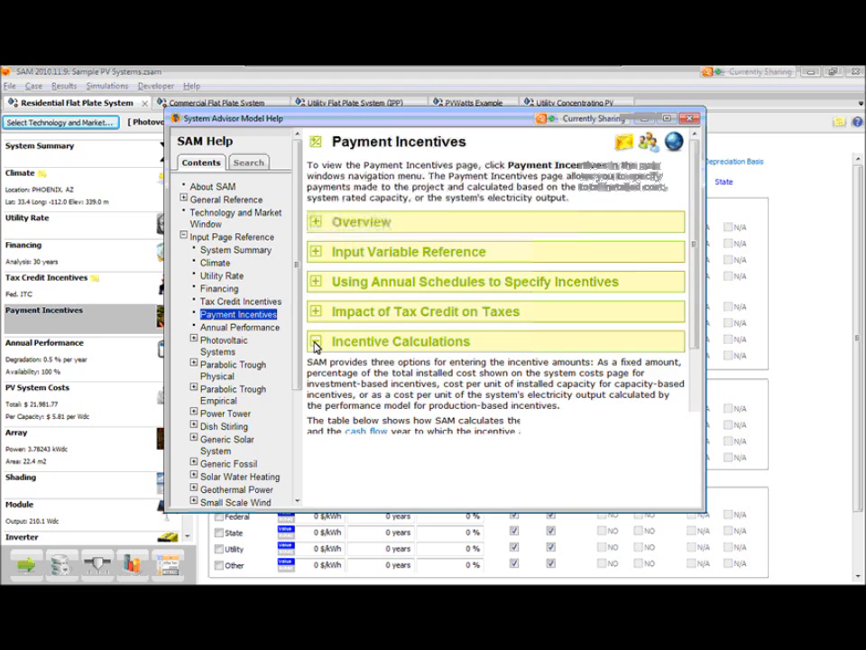
{"action": "scroll", "coordinate": [362, 362], "scroll_direction": "down", "scroll_amount": 5}
{"action": "scroll", "coordinate": [362, 362], "scroll_direction": "down", "scroll_amount": 1}
{"action": "scroll", "coordinate": [360, 362], "scroll_direction": "up", "scroll_amount": 4}
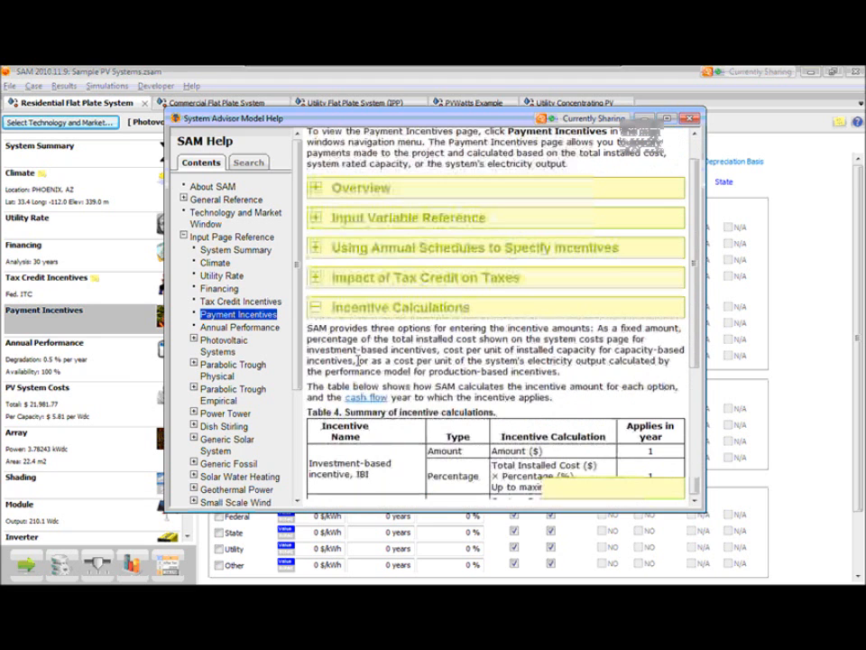
{"action": "left_click", "coordinate": [314, 142]}
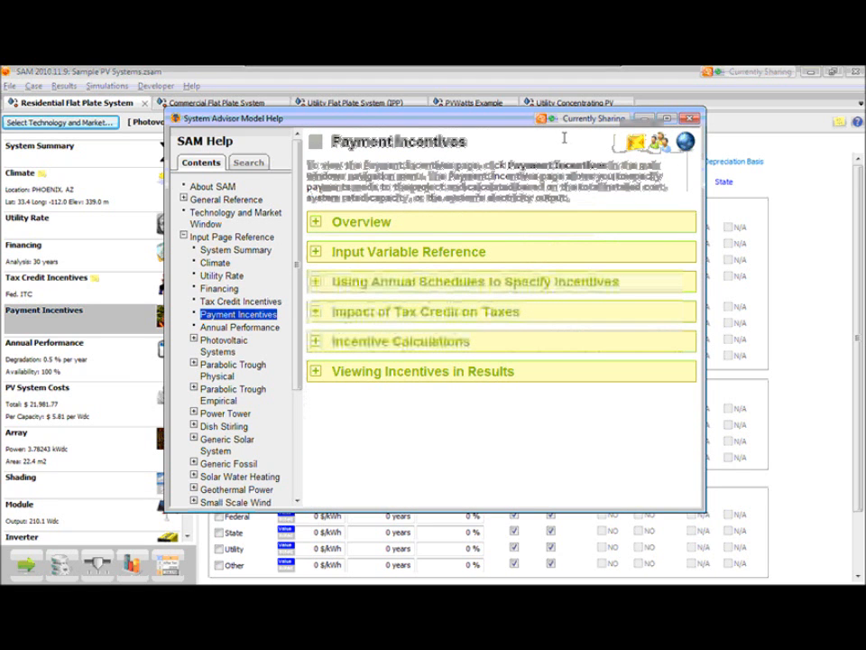
- Try the Email Support link in the help window, cancel the profile selection, and close the help
{"action": "left_click_drag", "start_coordinate": [483, 122], "coordinate": [452, 132]}
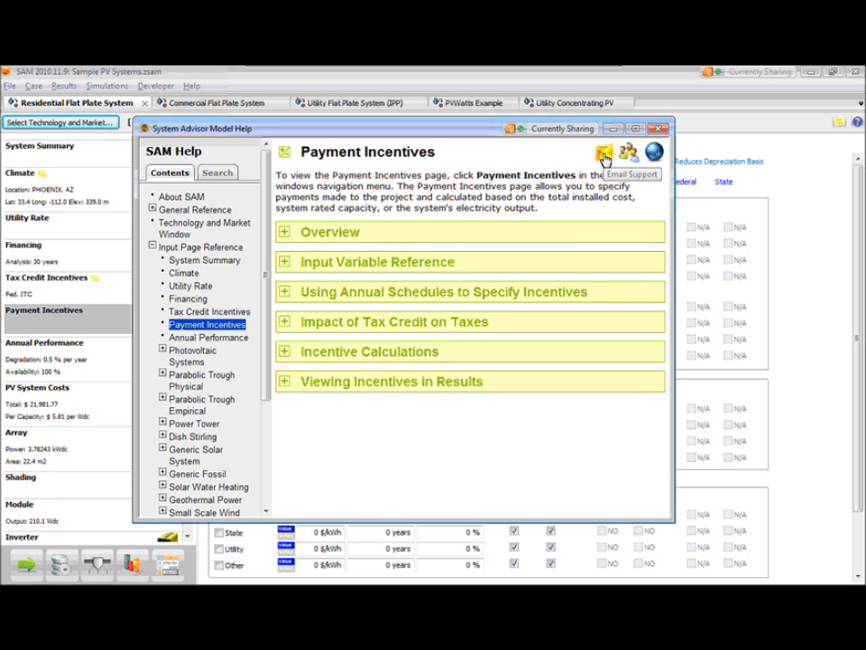
{"action": "left_click", "coordinate": [605, 159]}
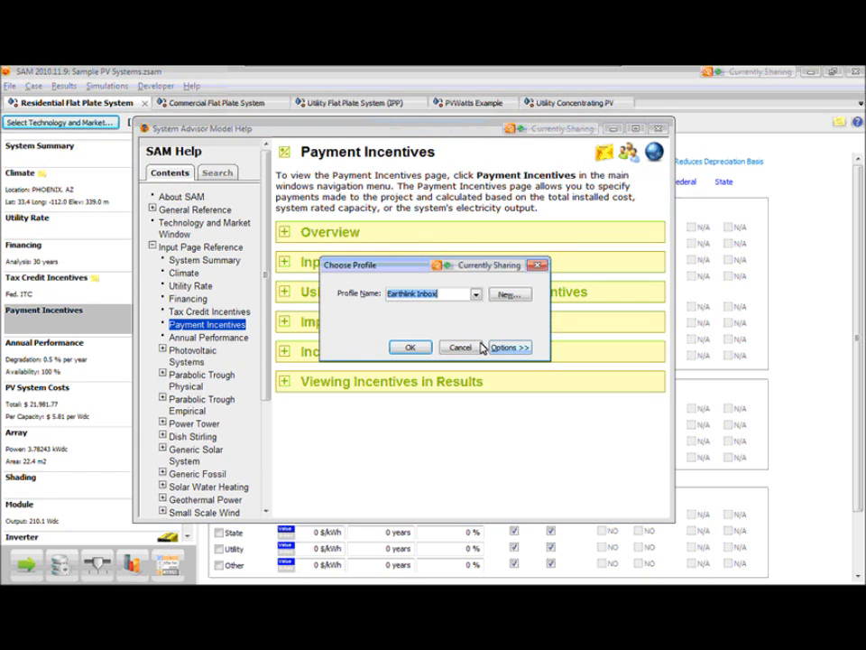
{"action": "left_click", "coordinate": [462, 348]}
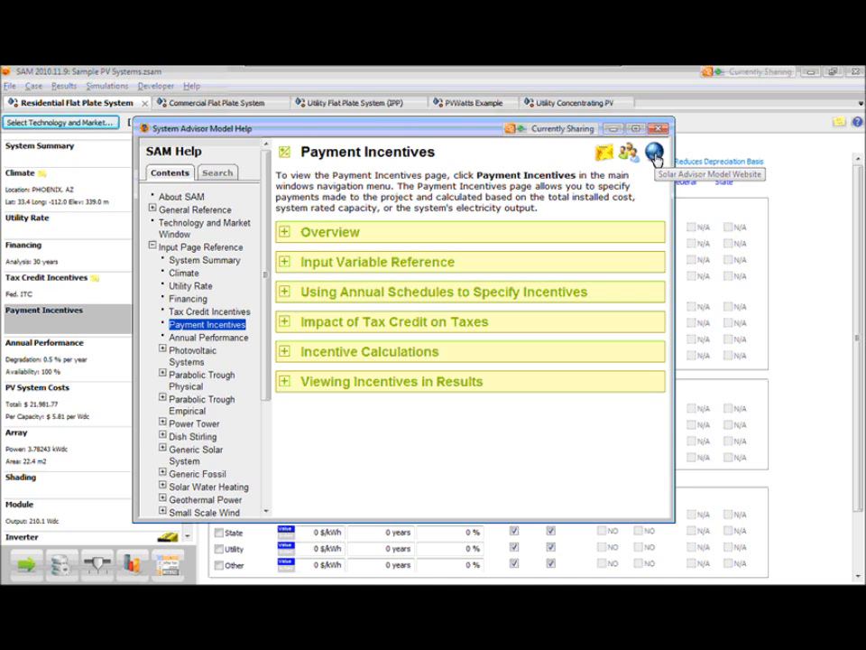
{"action": "left_click", "coordinate": [658, 131]}
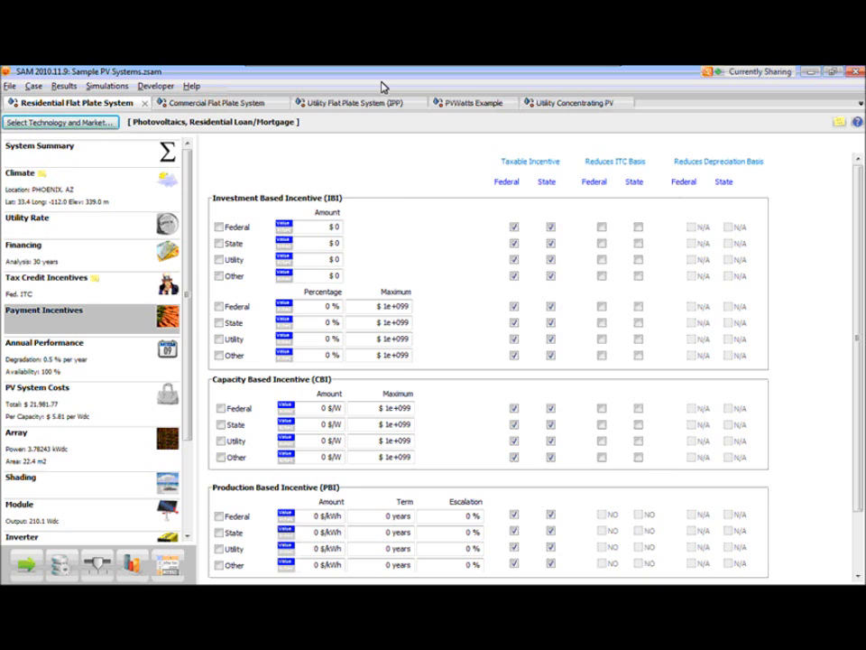
- Open the meeting's Q&A list and read the question about black versus blue input variables
{"action": "mouse_move", "coordinate": [387, 71]}
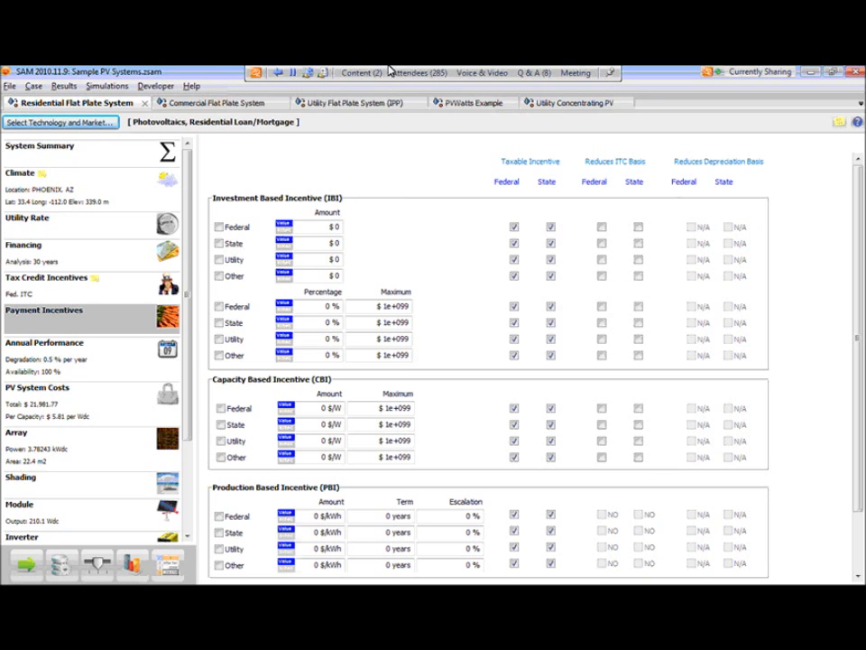
{"action": "left_click", "coordinate": [534, 74]}
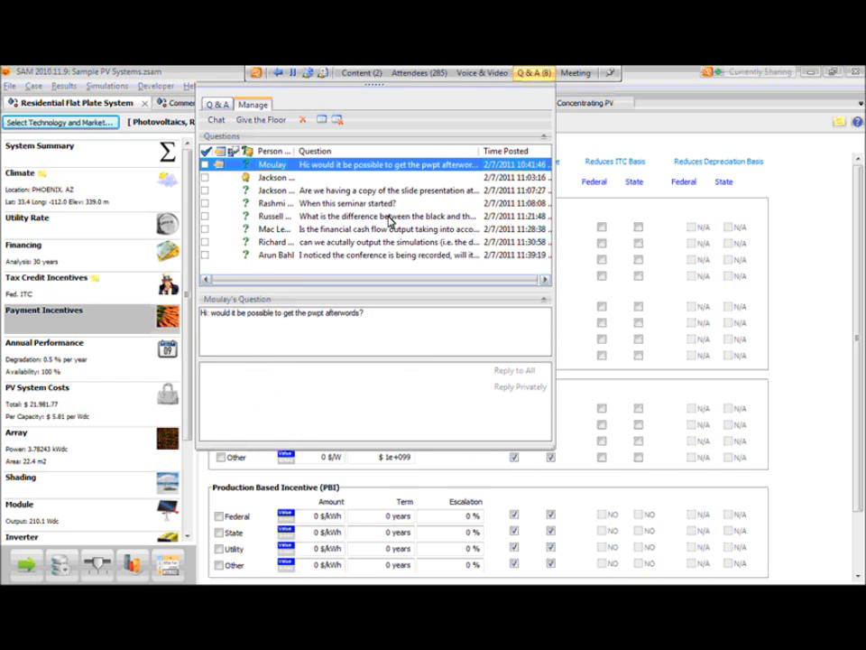
{"action": "left_click", "coordinate": [389, 218]}
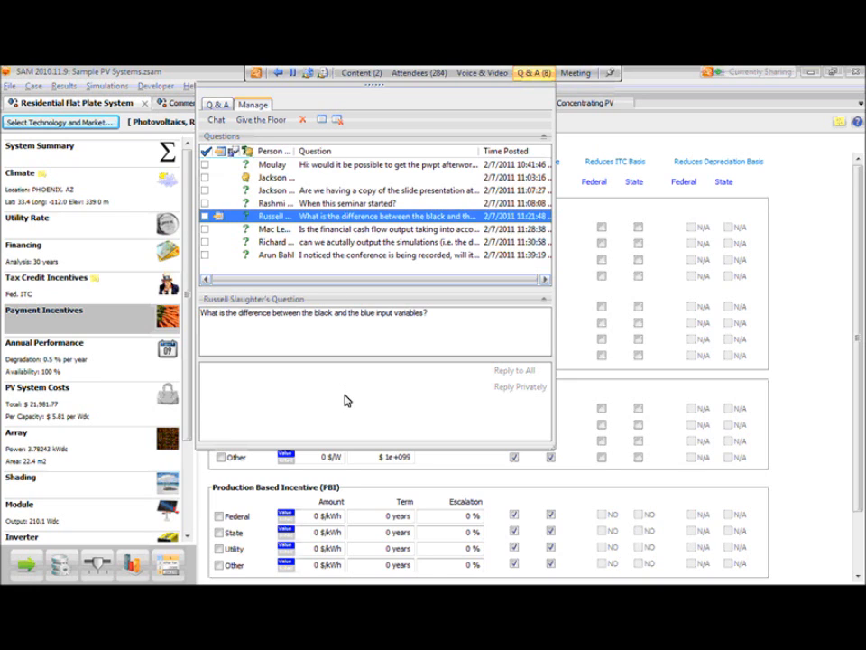
- Show the Climate page and point out the blue City and State fields under Location Information
{"action": "left_click", "coordinate": [89, 202]}
{"action": "left_click", "coordinate": [777, 307]}
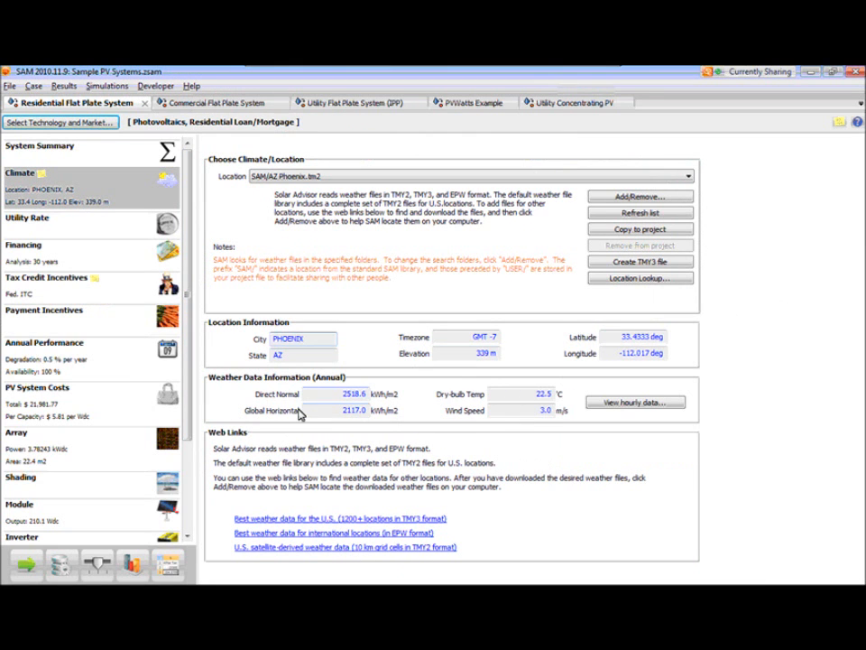
{"action": "double_click", "coordinate": [290, 341]}
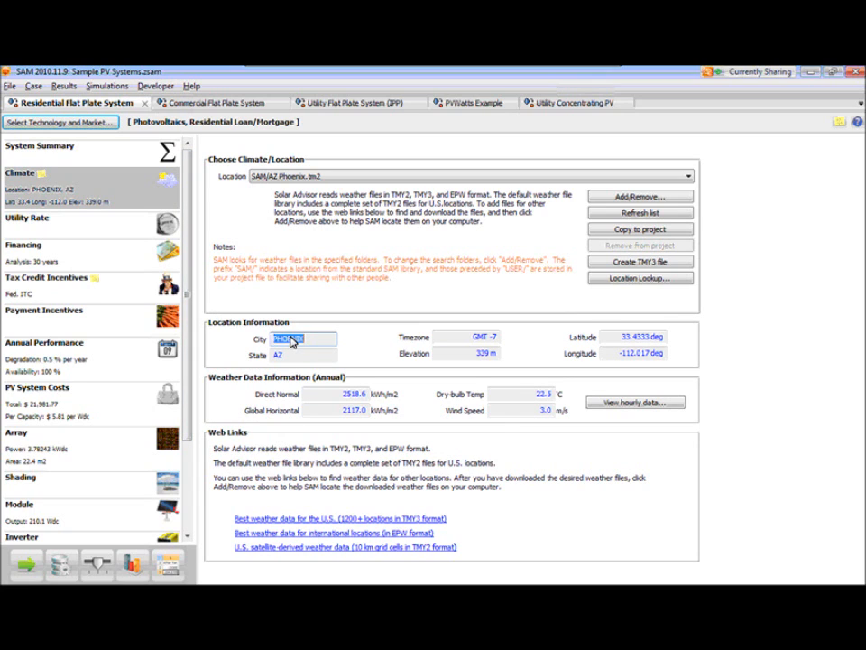
{"action": "left_click", "coordinate": [280, 357]}
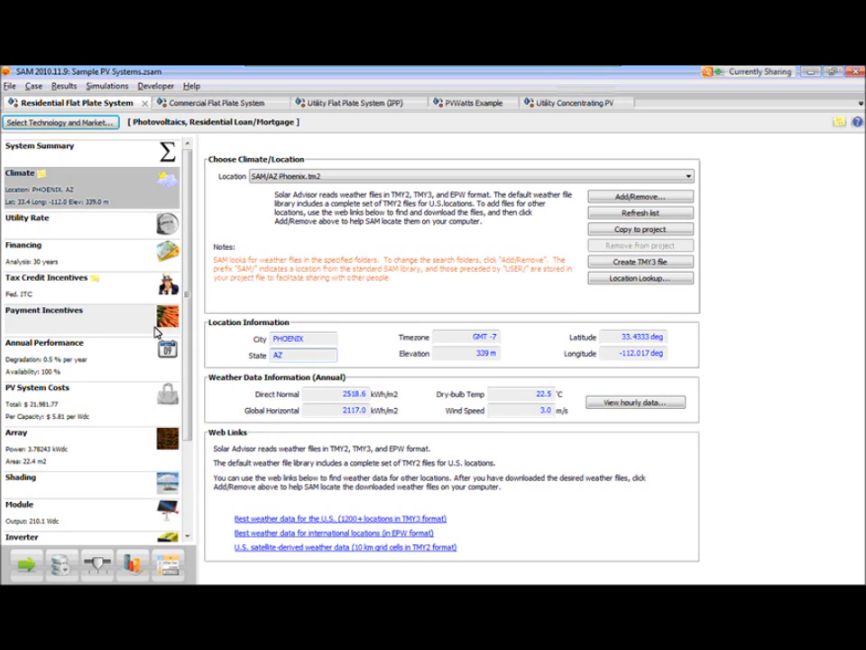
- On the Financing page, highlight the Analysis Period, Nominal Discount Rate and salvage Present Value fields to compare black and blue variables
{"action": "left_click", "coordinate": [81, 255]}
{"action": "double_click", "coordinate": [368, 176]}
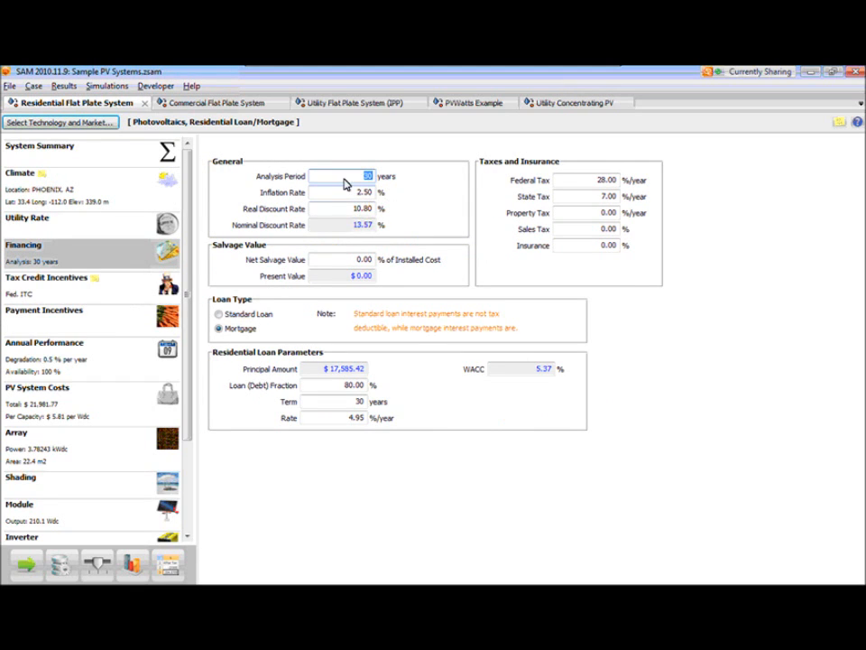
{"action": "double_click", "coordinate": [362, 225]}
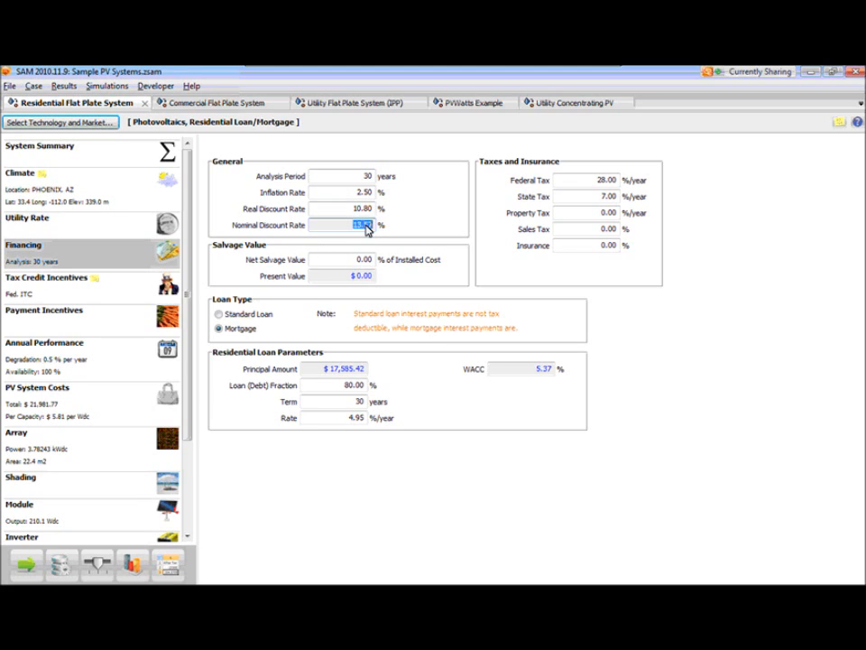
{"action": "double_click", "coordinate": [359, 276]}
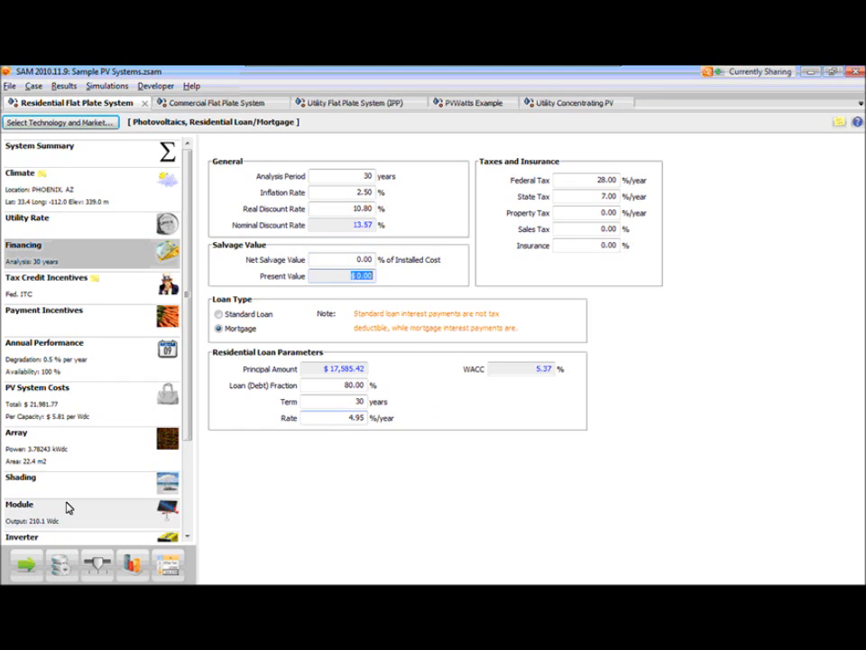
- Show the PV System Costs page and look over its input and calculated cost values
{"action": "left_click", "coordinate": [86, 414]}
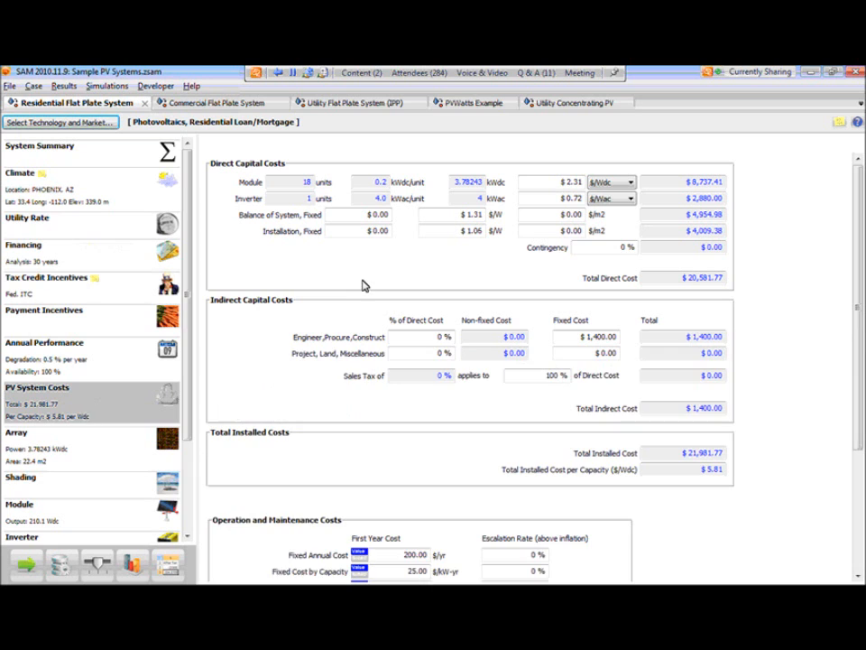
{"action": "scroll", "coordinate": [86, 414], "scroll_direction": "down", "scroll_amount": 1}
{"action": "scroll", "coordinate": [365, 285], "scroll_direction": "up", "scroll_amount": 1}
- Reopen the Q&A list, read the question on cash flow and time value of money, and look through the remaining questions
{"action": "left_click", "coordinate": [533, 74]}
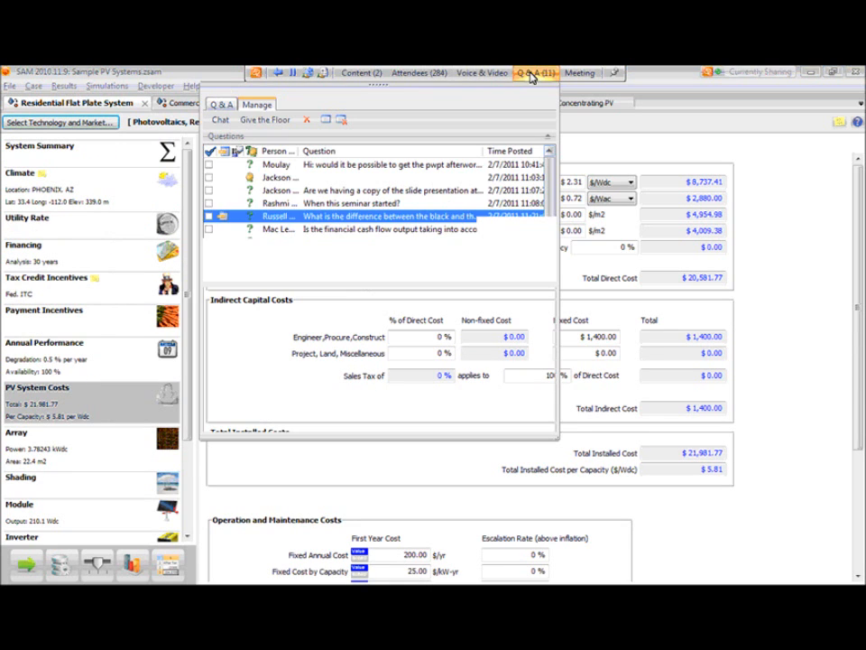
{"action": "left_click", "coordinate": [405, 230]}
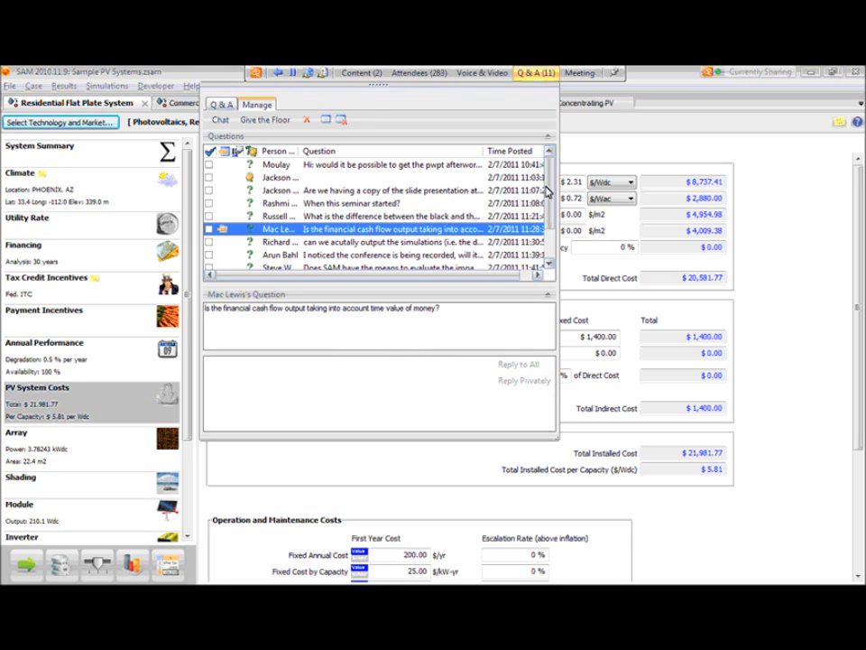
{"action": "scroll", "coordinate": [547, 191], "scroll_direction": "down", "scroll_amount": 2}
{"action": "left_click", "coordinate": [397, 217]}
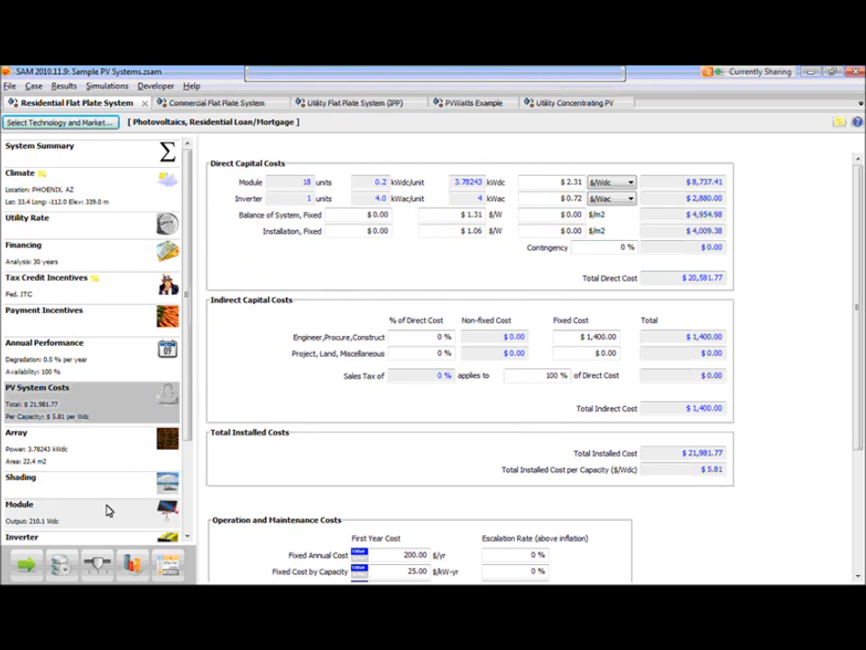
- Show the results in the Tabular Data Browser, close the results note, and select the hourly Incident Total (kWh) column
{"action": "left_click", "coordinate": [132, 565]}
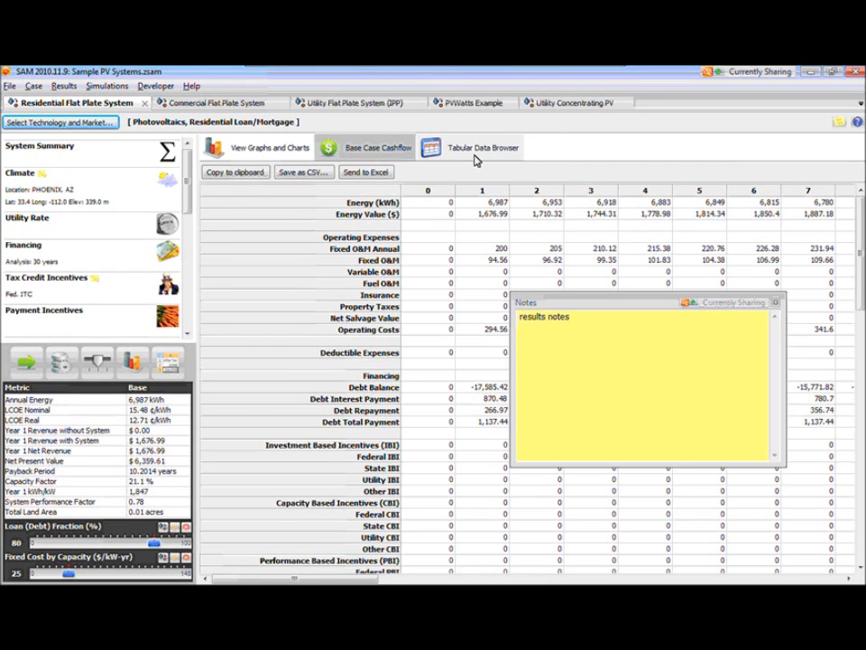
{"action": "left_click", "coordinate": [476, 158]}
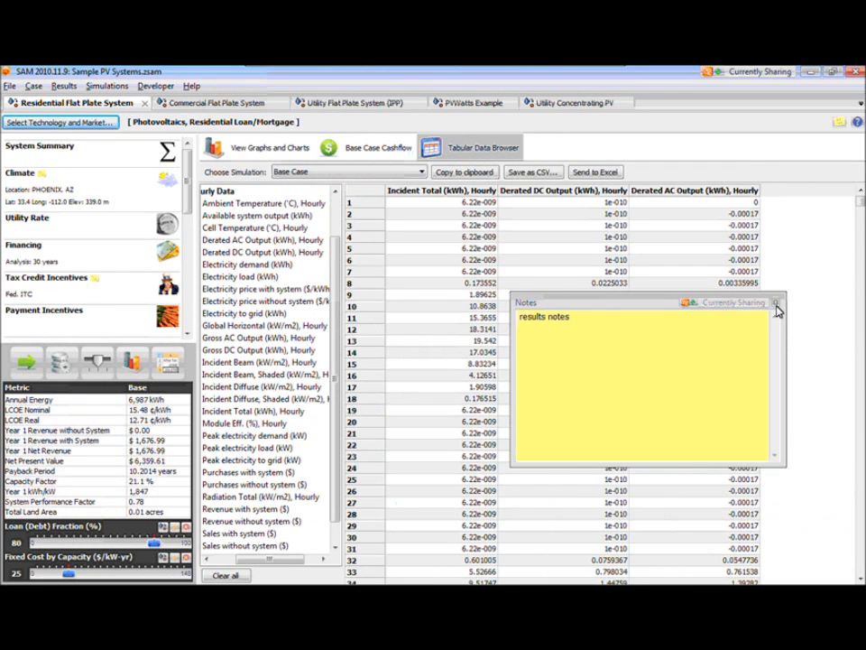
{"action": "left_click", "coordinate": [776, 307]}
{"action": "left_click", "coordinate": [424, 193]}
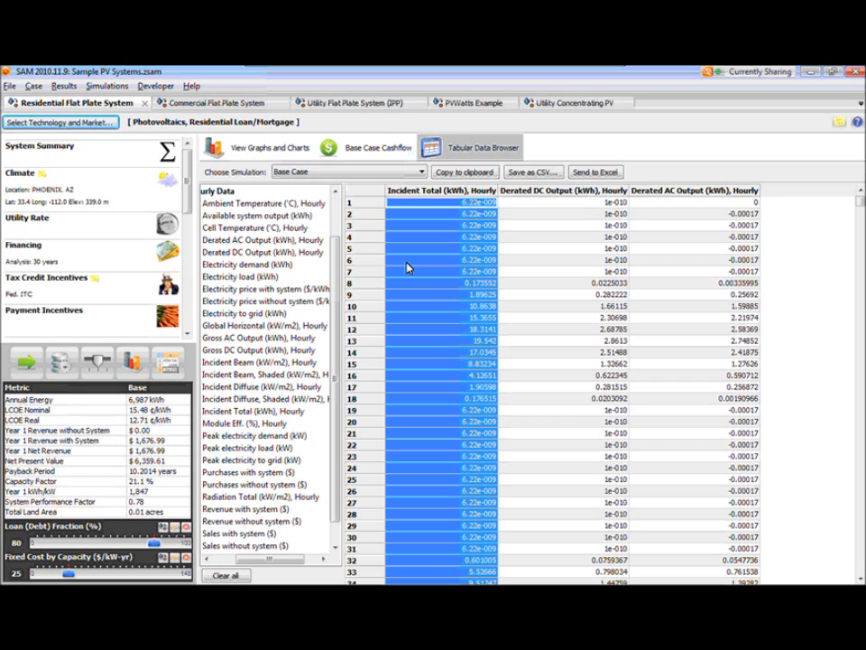
- Highlight the hourly Derated DC Output and Derated AC Output columns in turn, and select the first Incident Total cell
{"action": "left_click", "coordinate": [541, 192]}
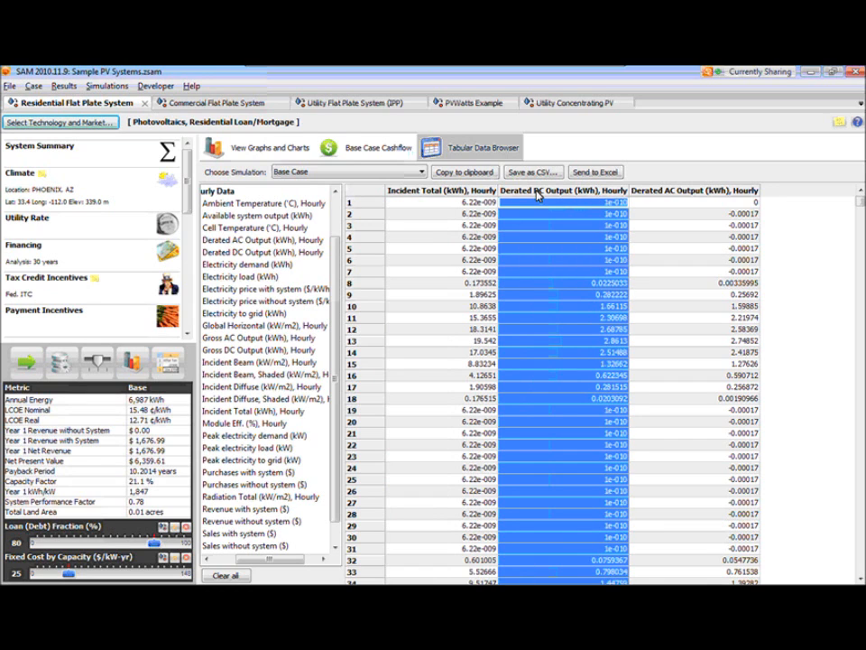
{"action": "left_click", "coordinate": [663, 192]}
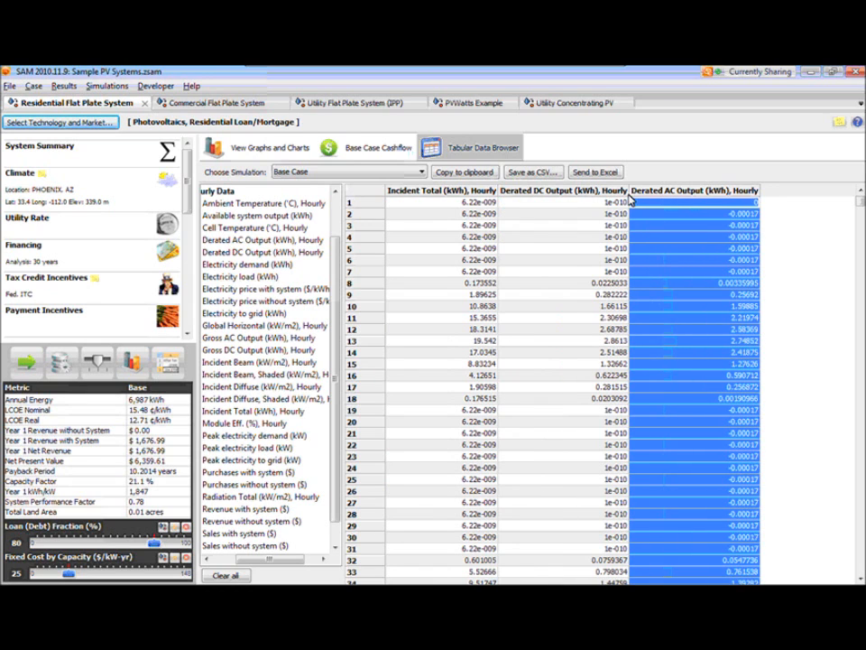
{"action": "left_click", "coordinate": [601, 207]}
{"action": "left_click", "coordinate": [421, 206]}
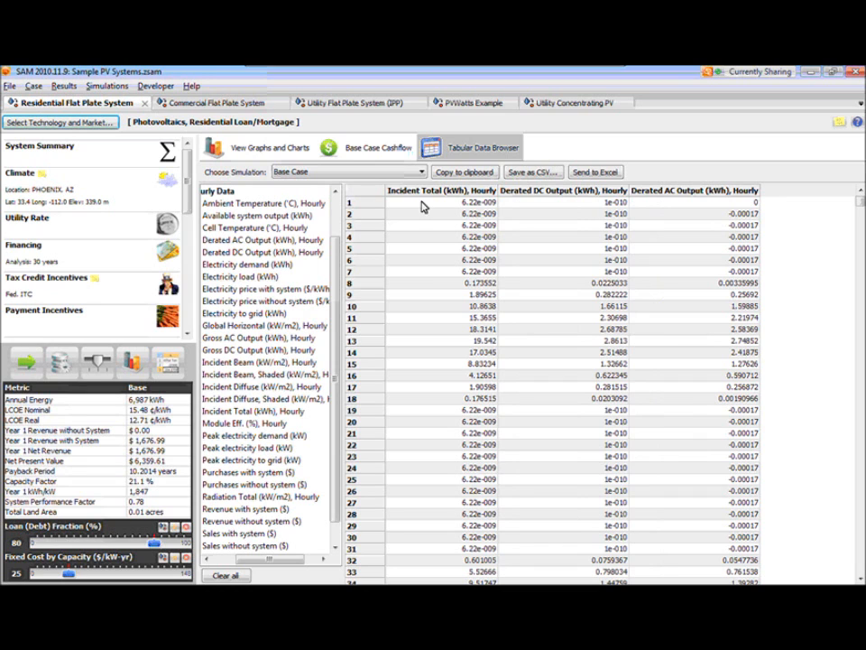
- View the Climate page's hourly weather data in a maximized plot with Wind Speed added, and close the viewer without saving changes
{"action": "left_click", "coordinate": [85, 204]}
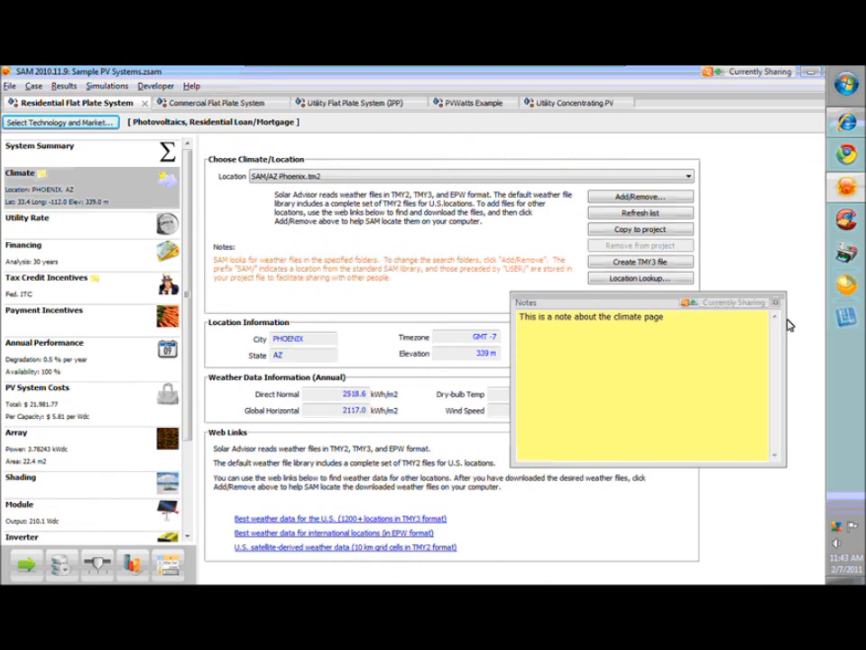
{"action": "left_click", "coordinate": [775, 302]}
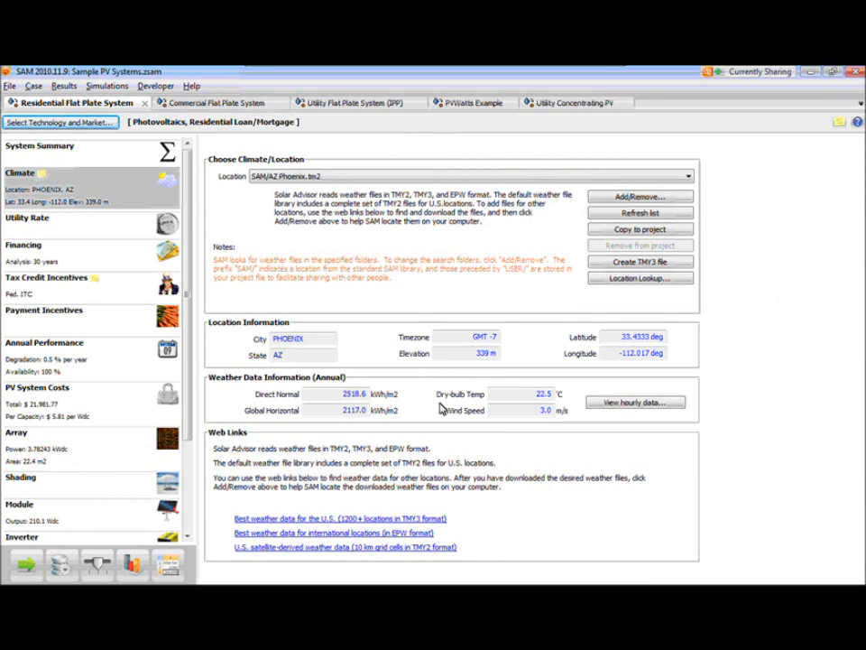
{"action": "left_click", "coordinate": [632, 403]}
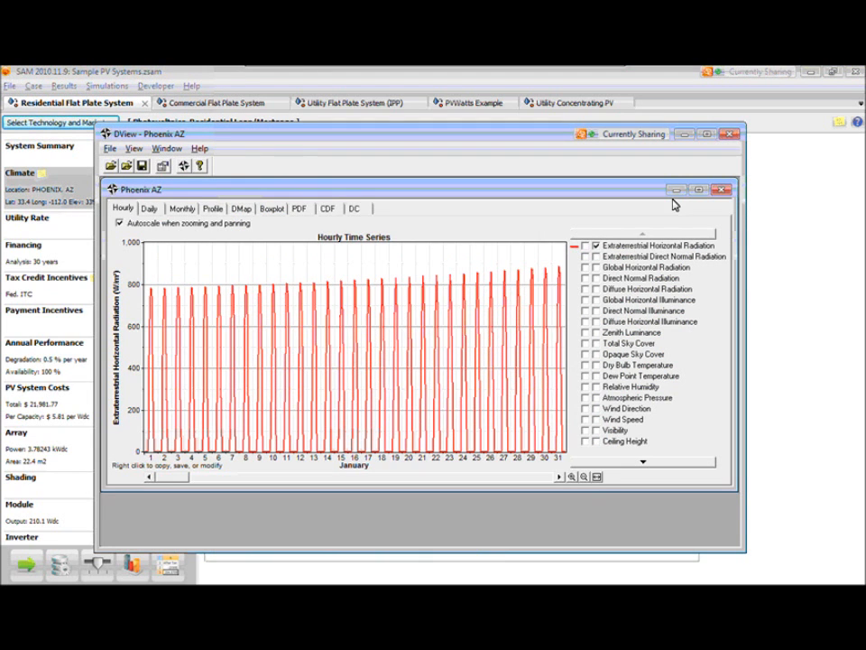
{"action": "left_click", "coordinate": [701, 190]}
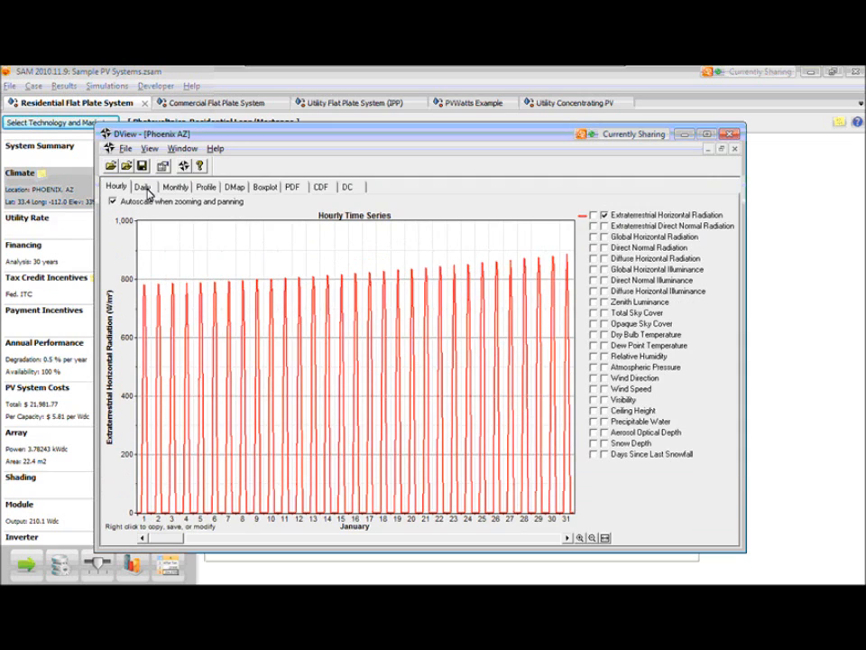
{"action": "left_click", "coordinate": [605, 390]}
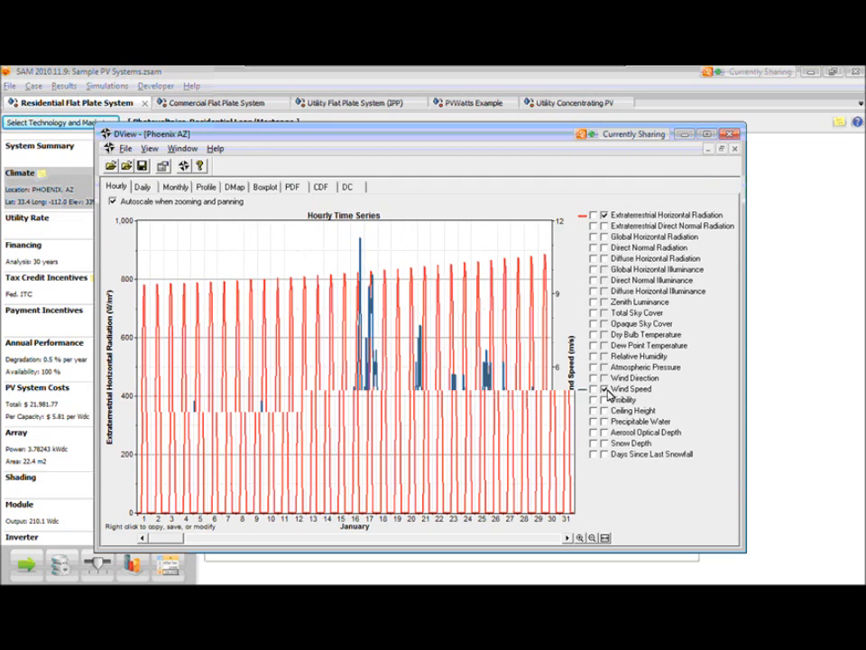
{"action": "left_click", "coordinate": [733, 135]}
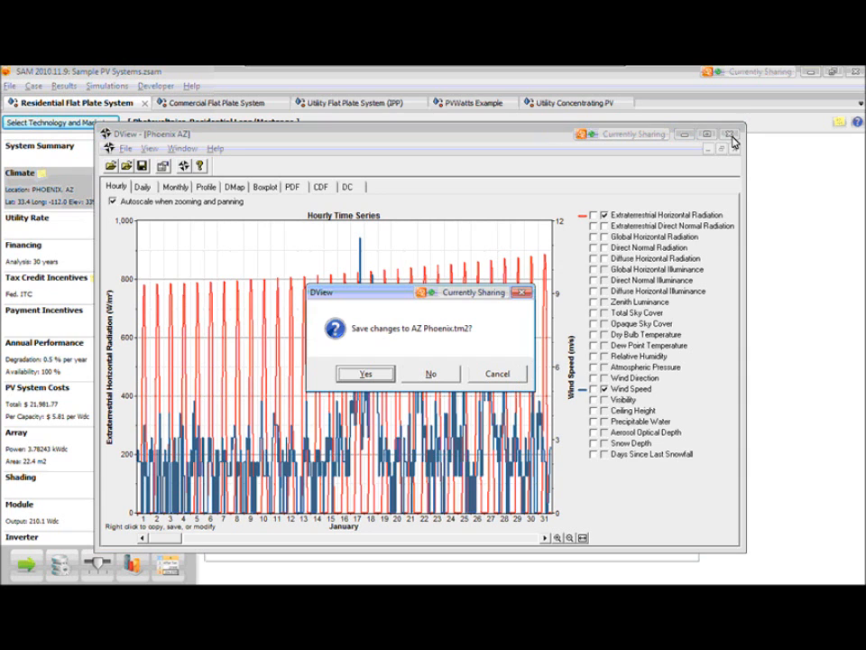
{"action": "left_click", "coordinate": [436, 373]}
- Reopen the Q&A list and read the questions on the session recording, property taxes, presentation PDF and results in values other than $
{"action": "left_click", "coordinate": [536, 72]}
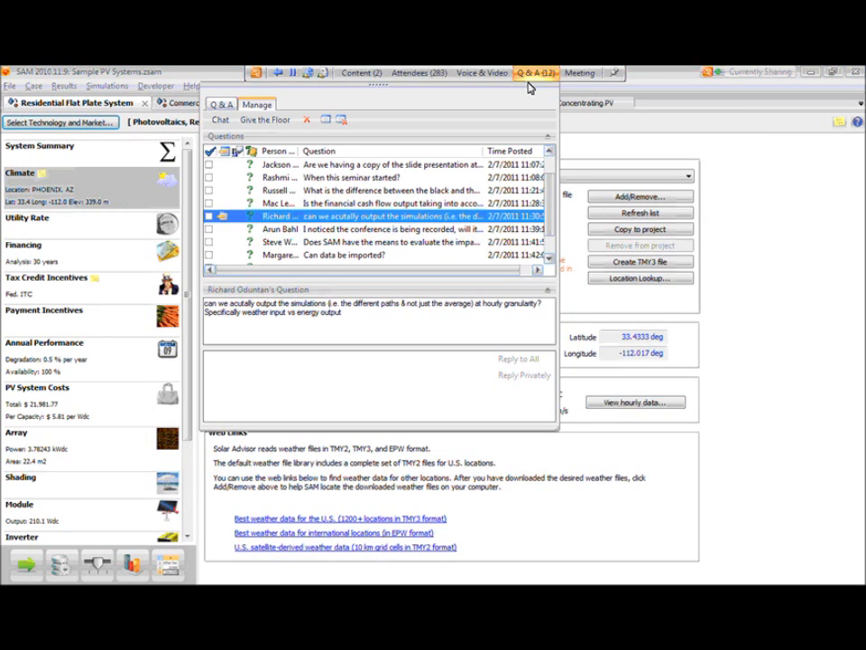
{"action": "left_click", "coordinate": [402, 231]}
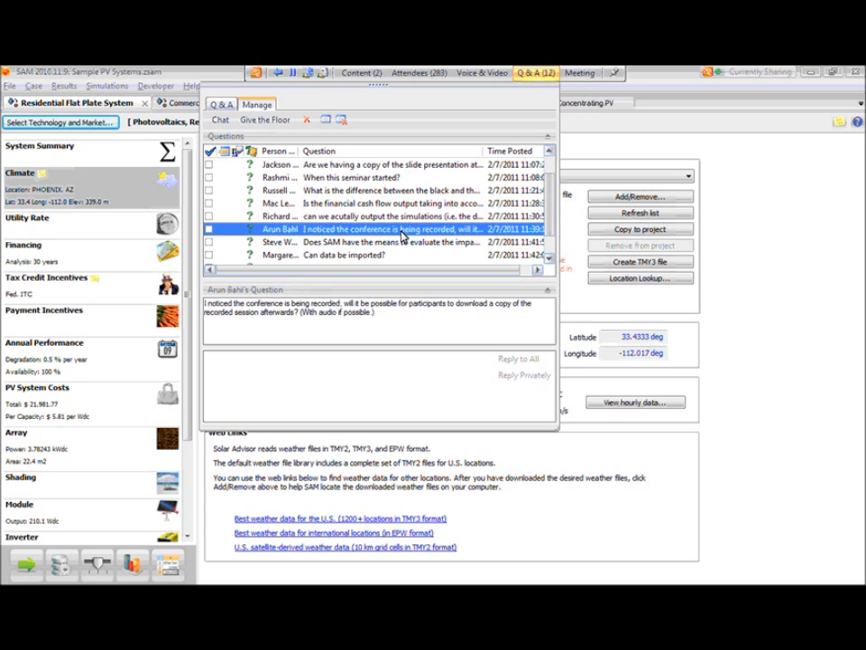
{"action": "left_click_drag", "start_coordinate": [549, 236], "coordinate": [551, 245]}
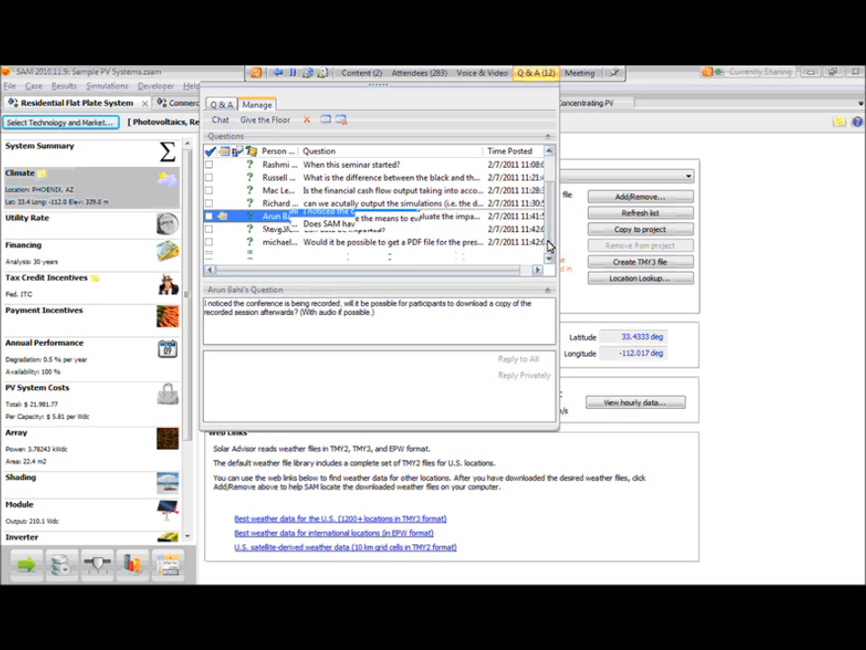
{"action": "left_click", "coordinate": [400, 228]}
{"action": "left_click", "coordinate": [406, 218]}
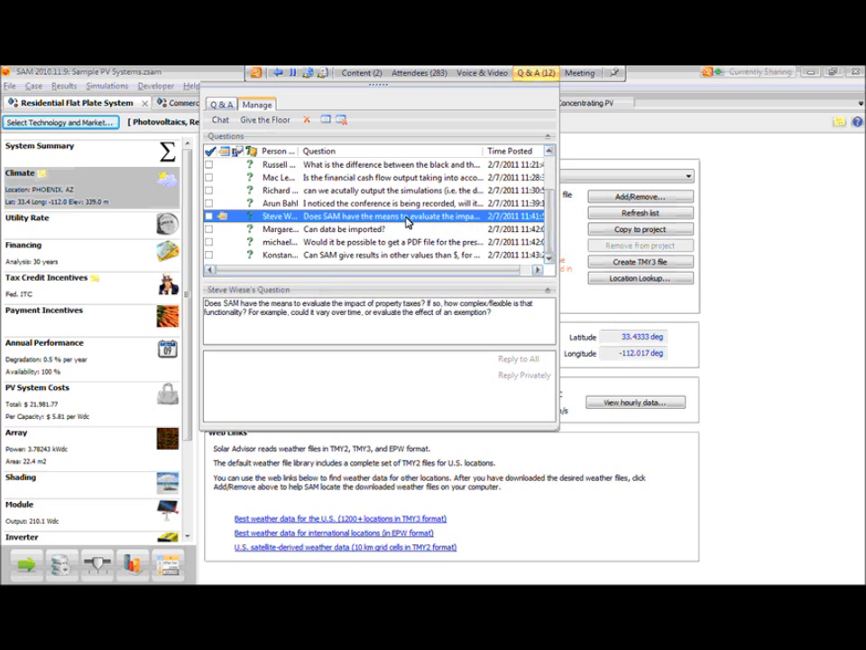
{"action": "left_click", "coordinate": [367, 244]}
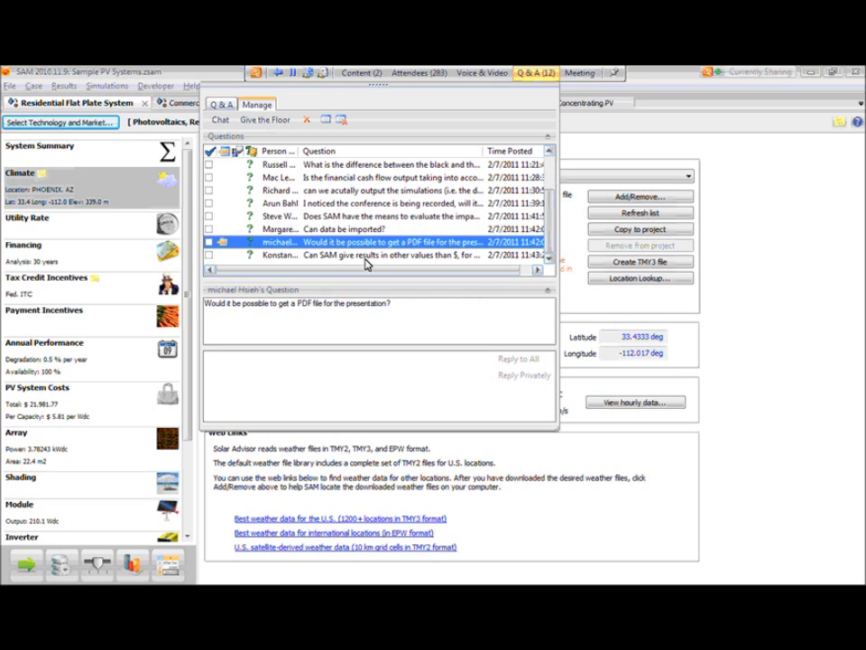
{"action": "left_click", "coordinate": [366, 256]}
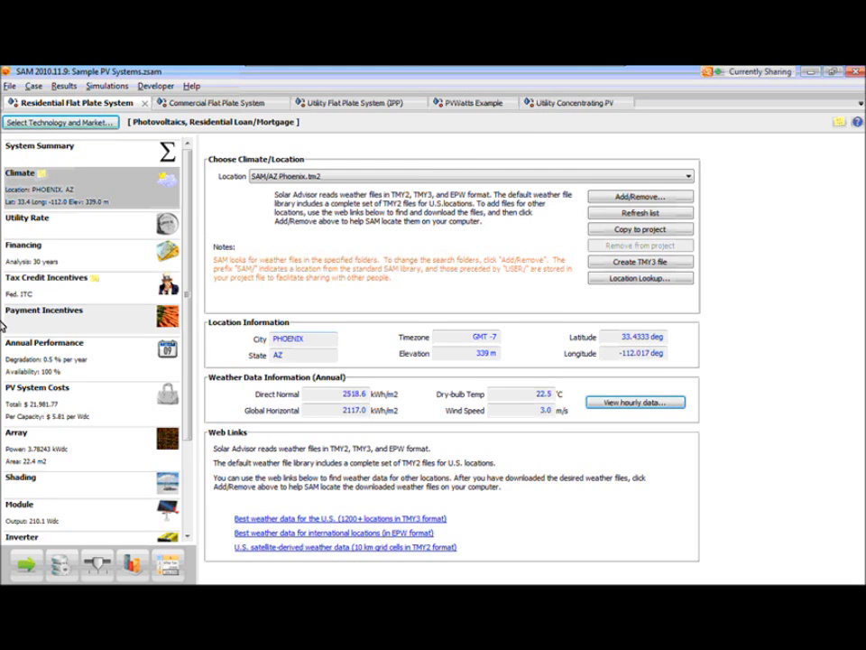
- Show the Financing page, and look over the capital, installed, and operation and maintenance costs on the PV System Costs page
{"action": "left_click", "coordinate": [74, 263]}
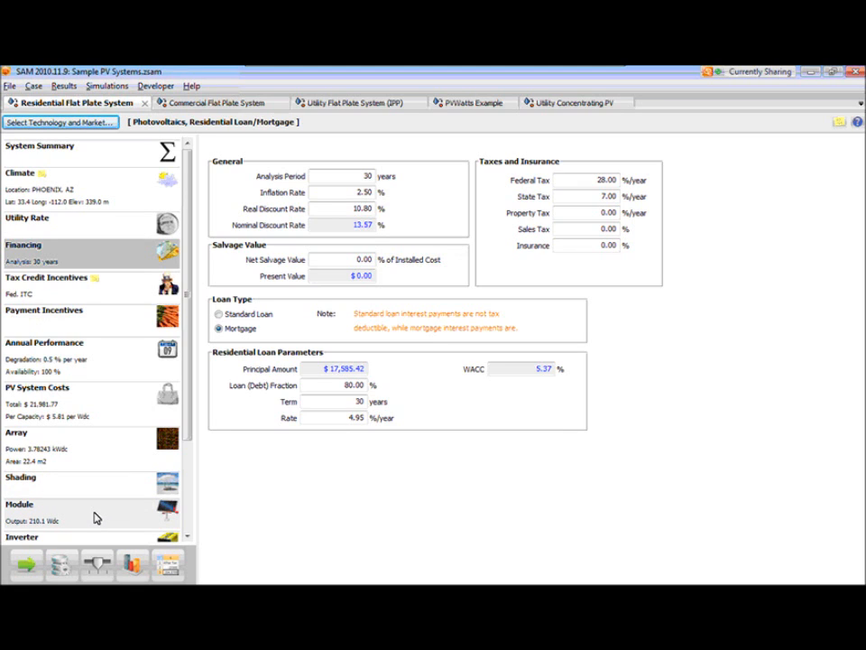
{"action": "left_click", "coordinate": [96, 402]}
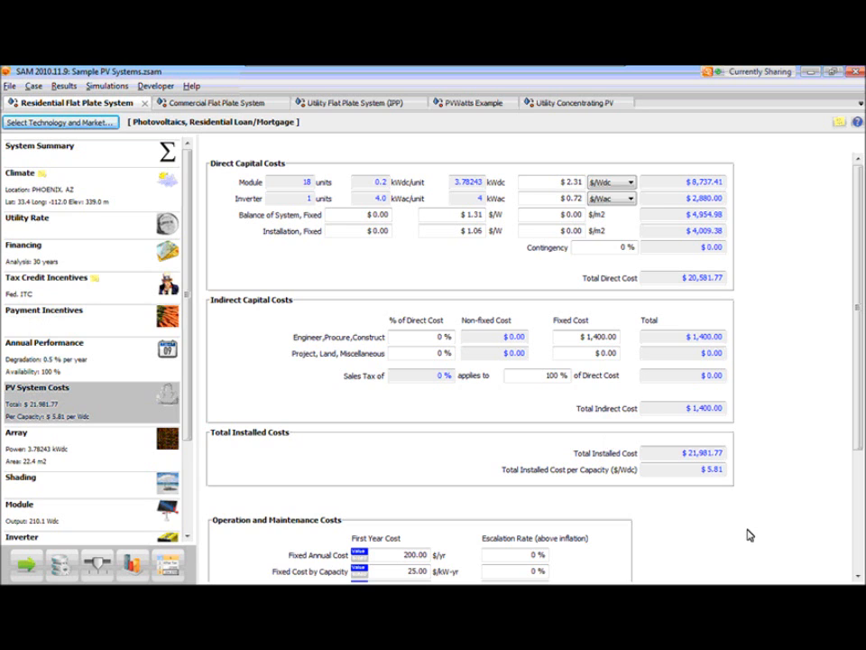
{"action": "scroll", "coordinate": [744, 536], "scroll_direction": "down", "scroll_amount": 5}
{"action": "scroll", "coordinate": [744, 537], "scroll_direction": "down", "scroll_amount": 3}
{"action": "scroll", "coordinate": [731, 538], "scroll_direction": "up", "scroll_amount": 4}
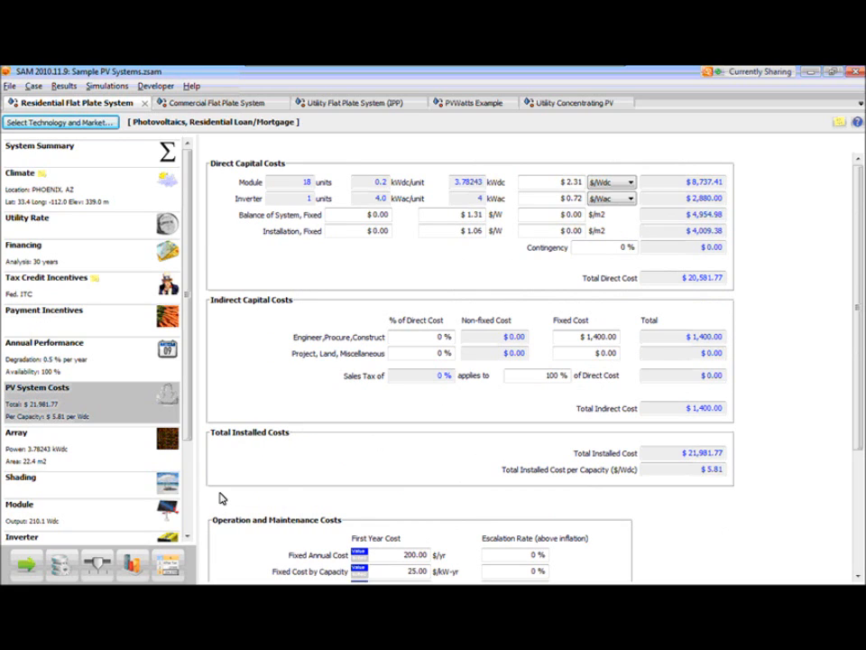
{"action": "left_click_drag", "start_coordinate": [192, 435], "coordinate": [253, 487]}
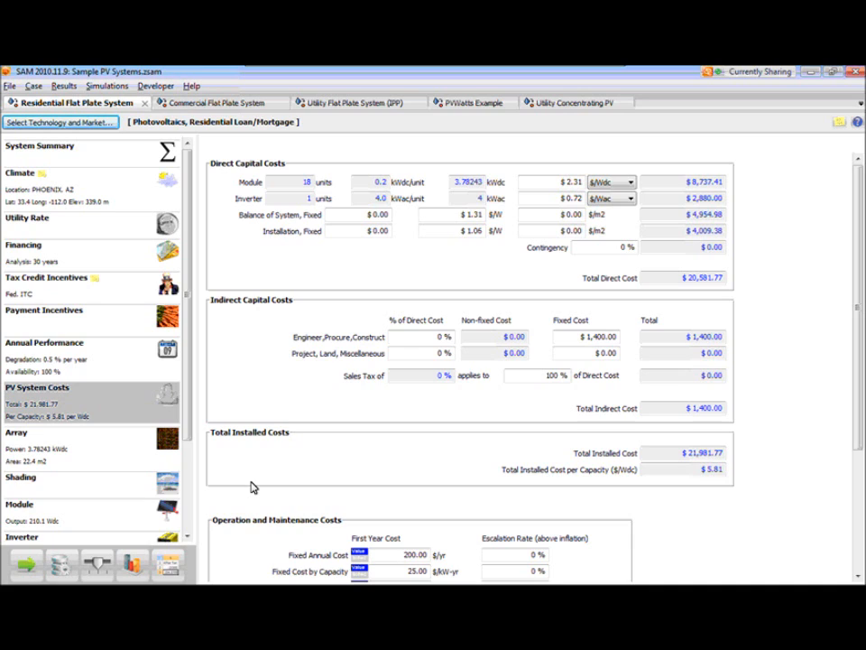